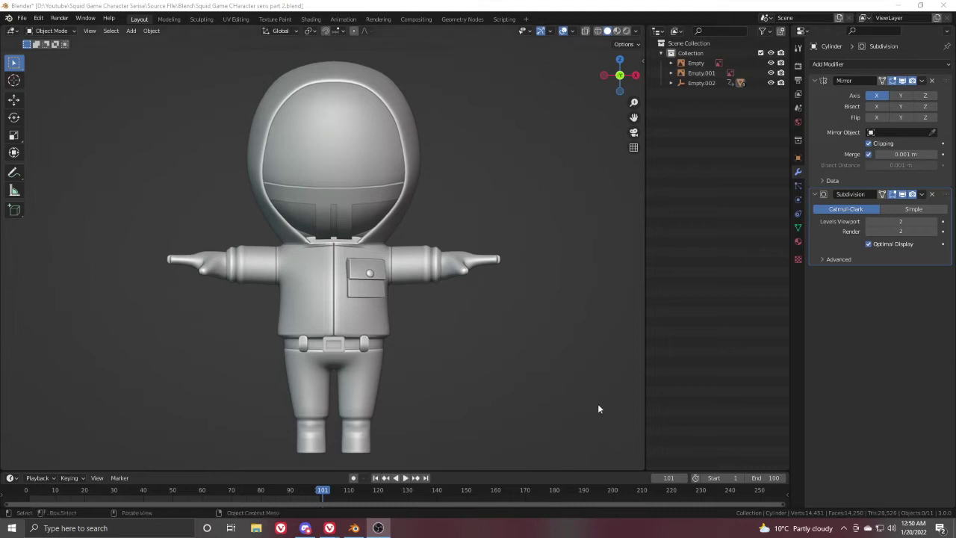
key(space)
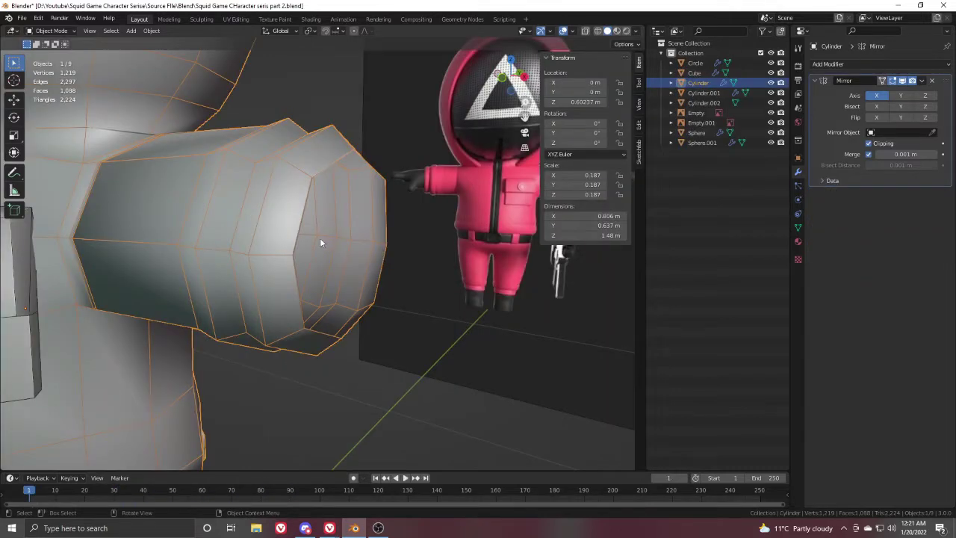
Step: Select the open edge loop at the end of the body mesh's sleeve and fill it with a face
key(Tab)
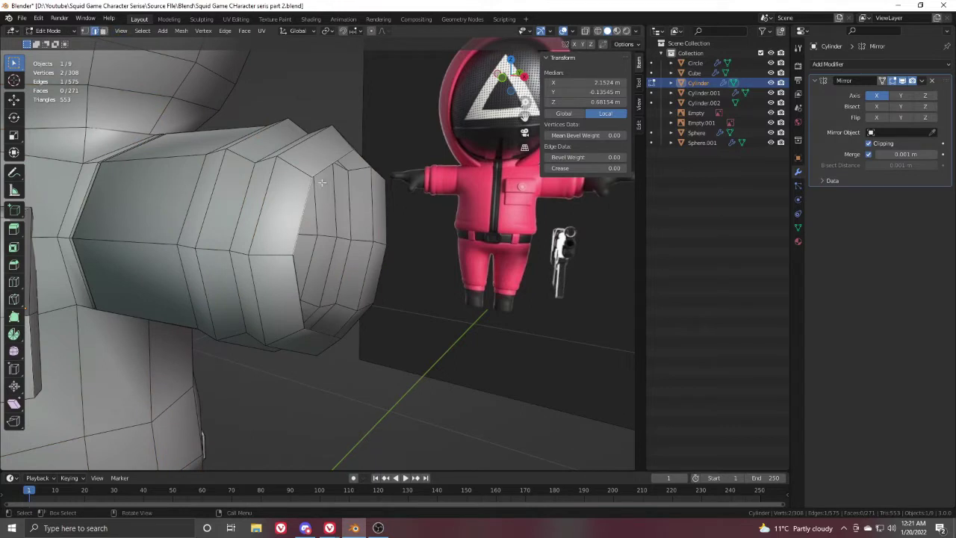
key(alt+a)
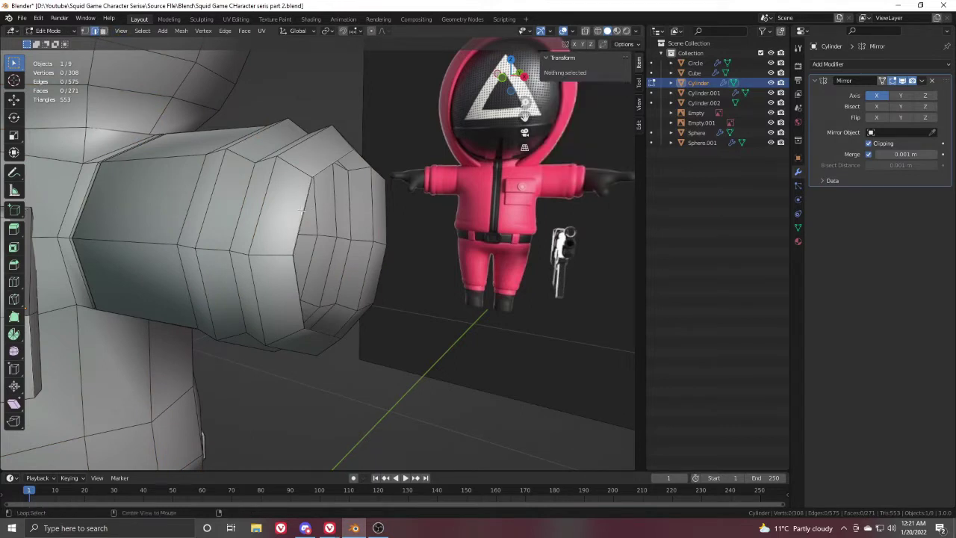
alt+click(301, 252)
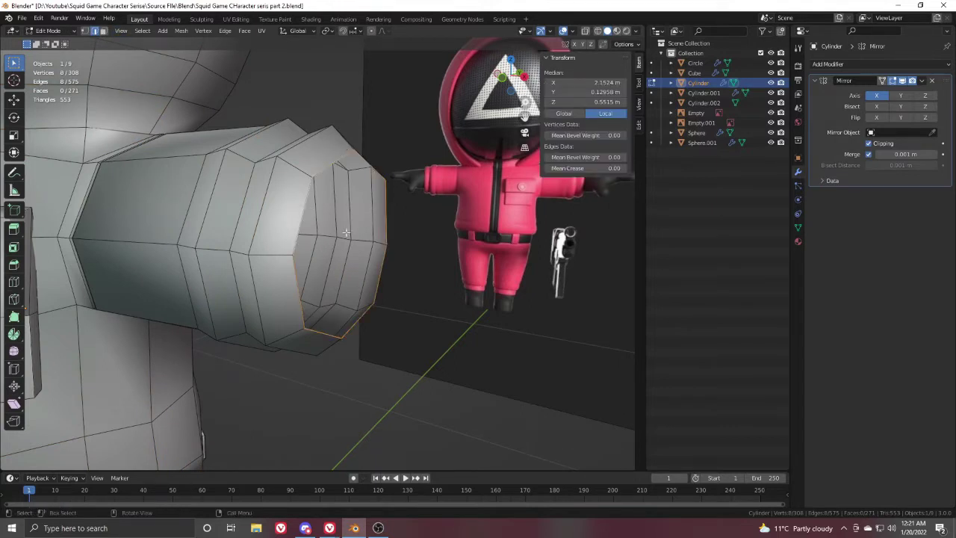
key(f)
key(ctrl+Tab)
scroll(223, 230, down, 4)
middle_drag(222, 230, 401, 261)
scroll(401, 262, up, 4)
key(Tab)
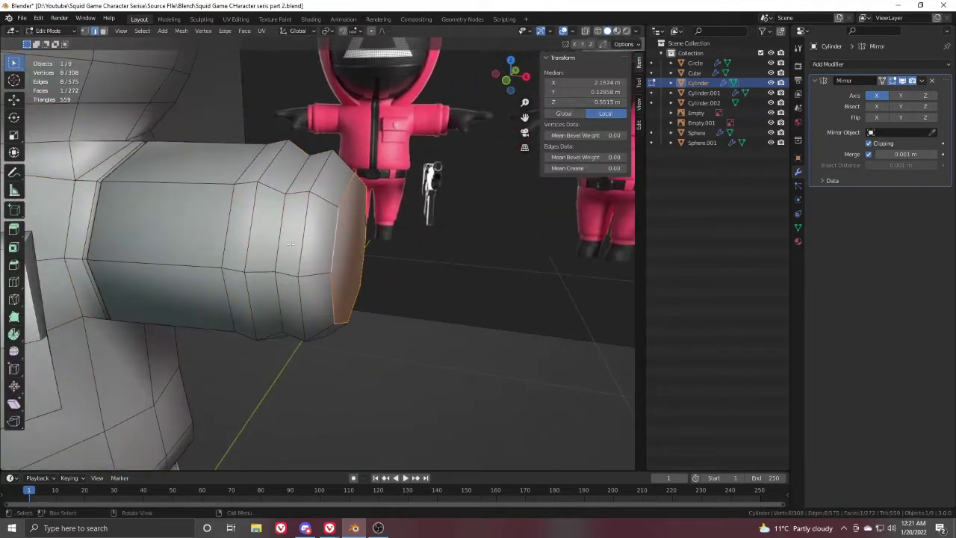
Step: Mark the edge loop around the new sleeve end cap as sharp
right_click(384, 252)
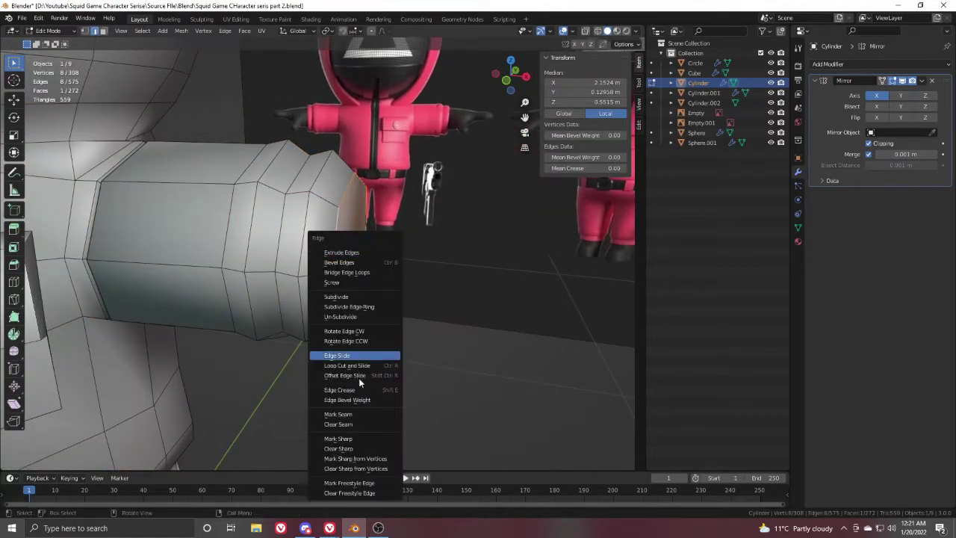
click(351, 434)
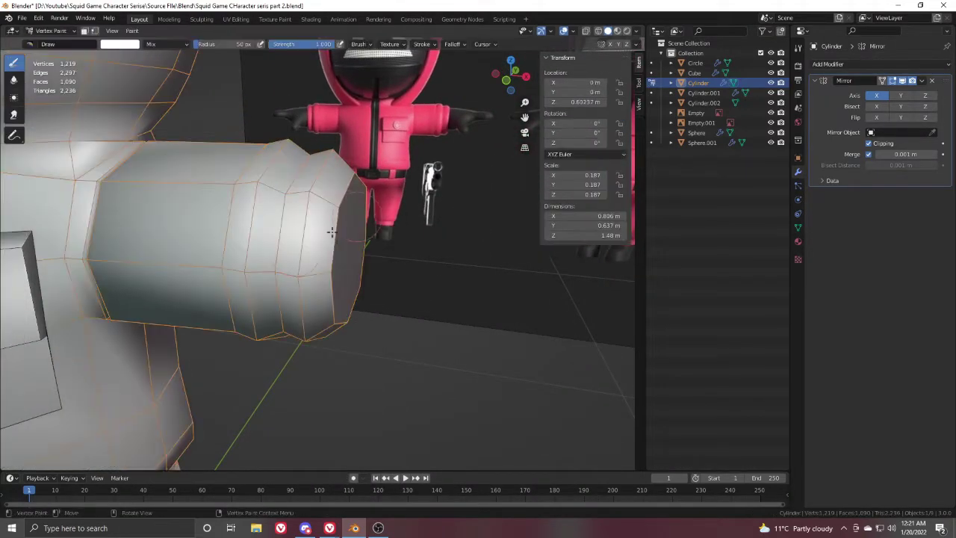
key(ctrl+Tab)
middle_drag(329, 248, 247, 236)
key(Tab)
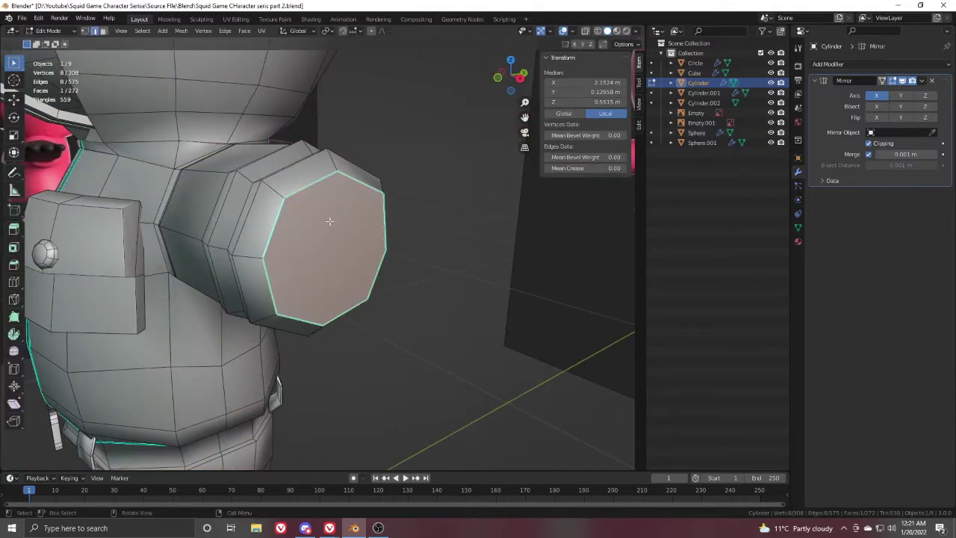
Step: Snap the 3D cursor to the selected sleeve cap face and turn on the 3D Cursor overlay
click(303, 249)
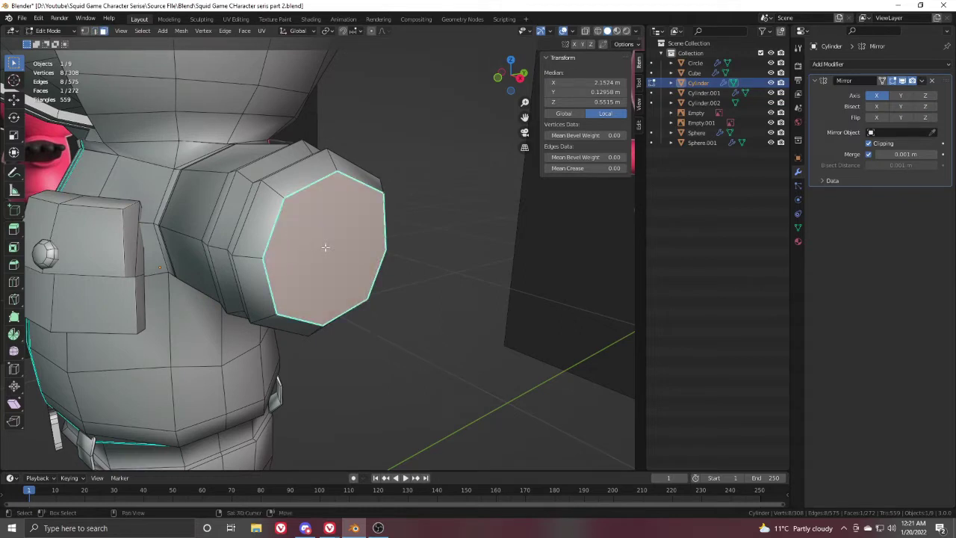
key(shift+s)
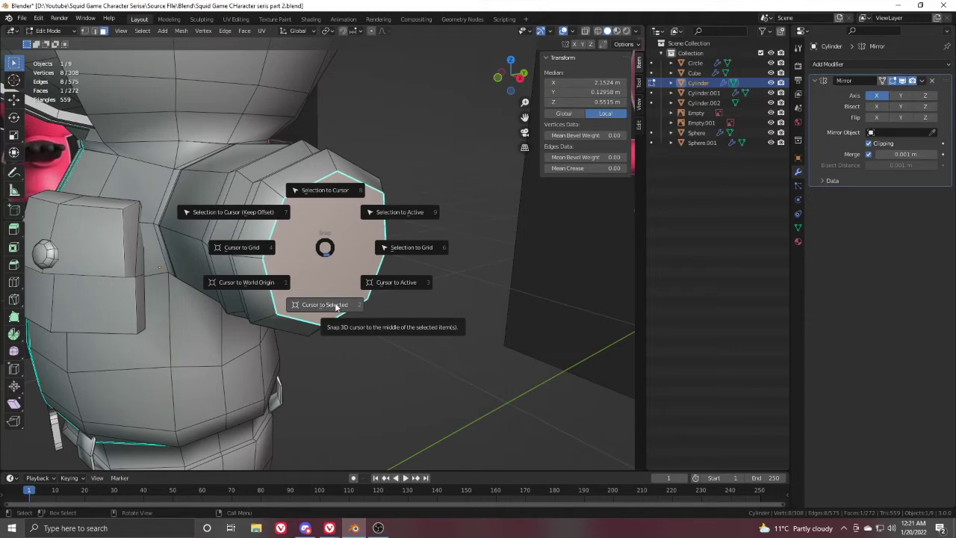
click(337, 307)
scroll(472, 133, down, 5)
click(572, 31)
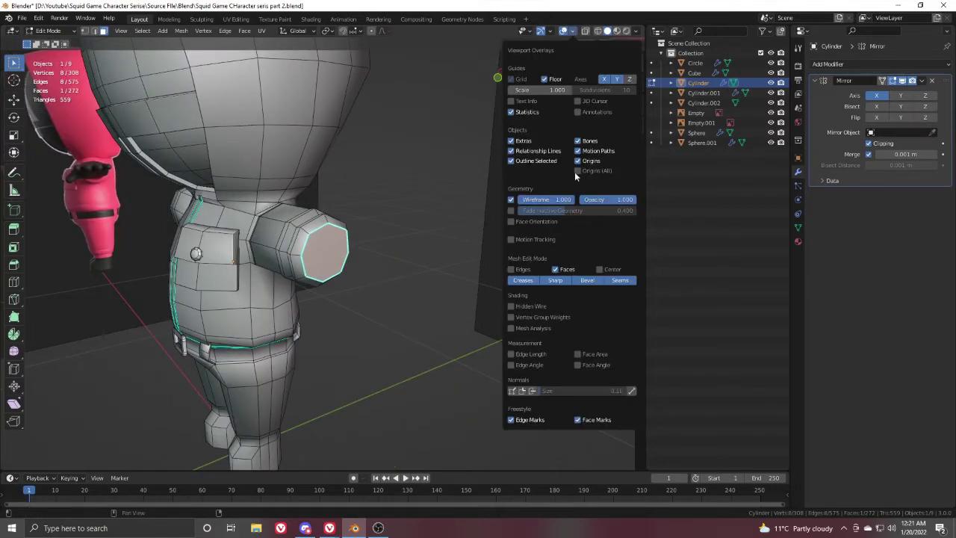
click(581, 101)
scroll(387, 239, up, 4)
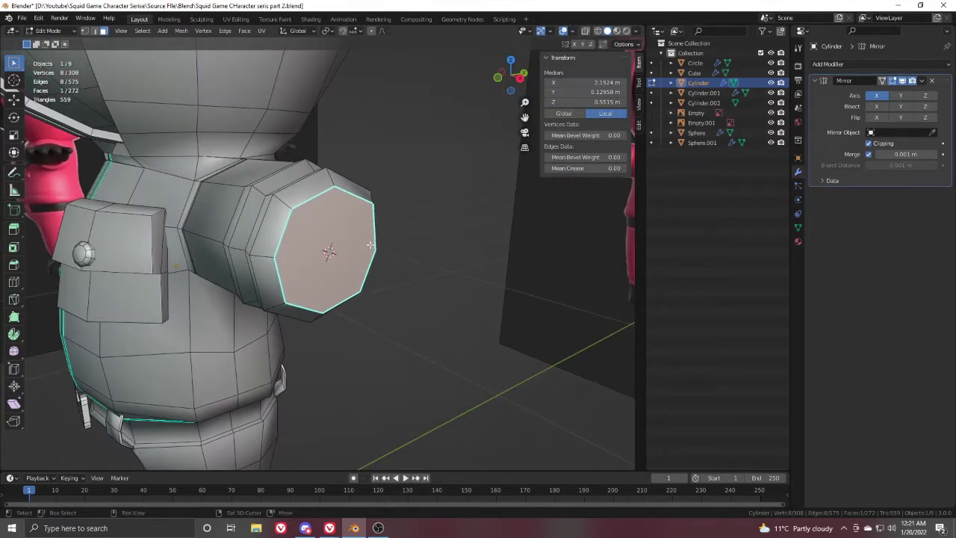
Step: In Object Mode, add a cube at the 3D cursor and scale it uniformly down to about 0.0625 m
key(shift+a)
key(ctrl+Tab)
click(223, 228)
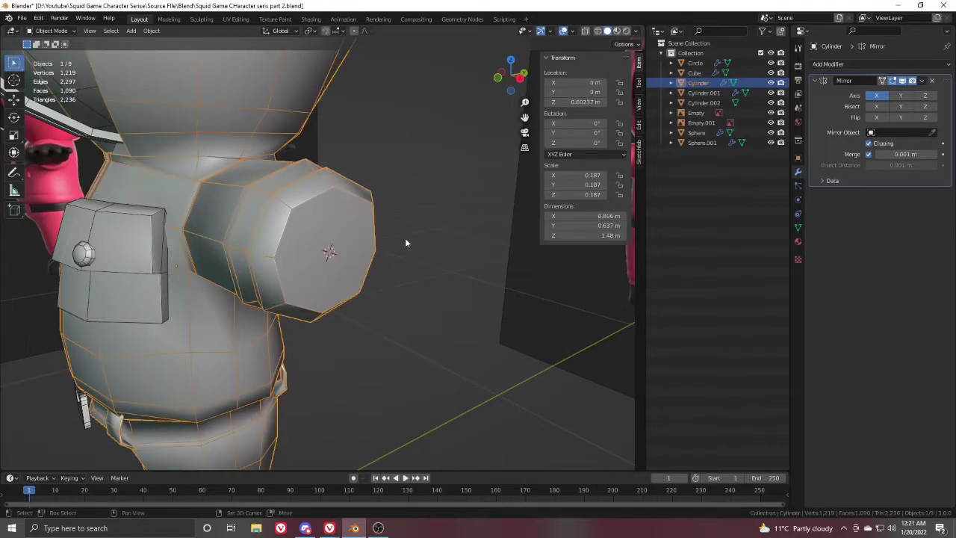
key(shift+a)
mouse_move(406, 240)
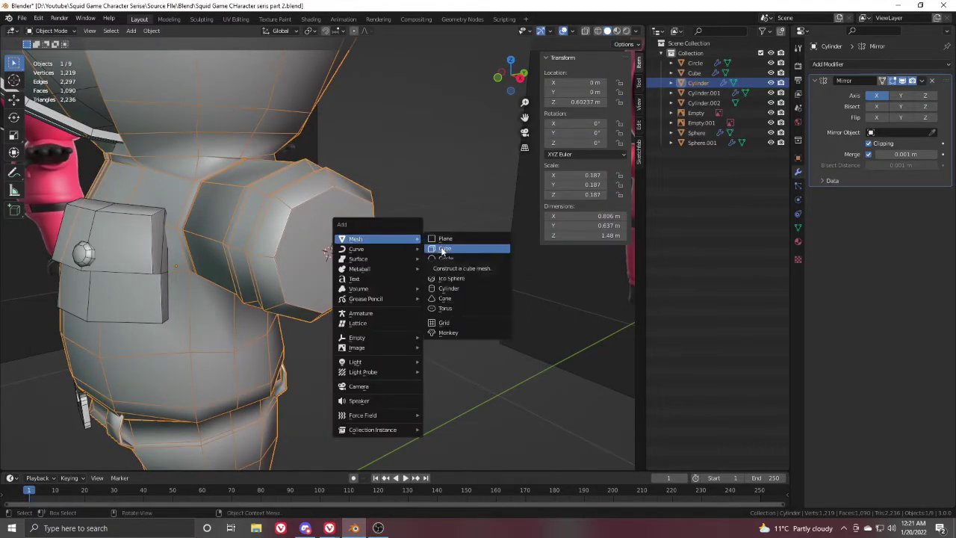
click(442, 250)
key(s)
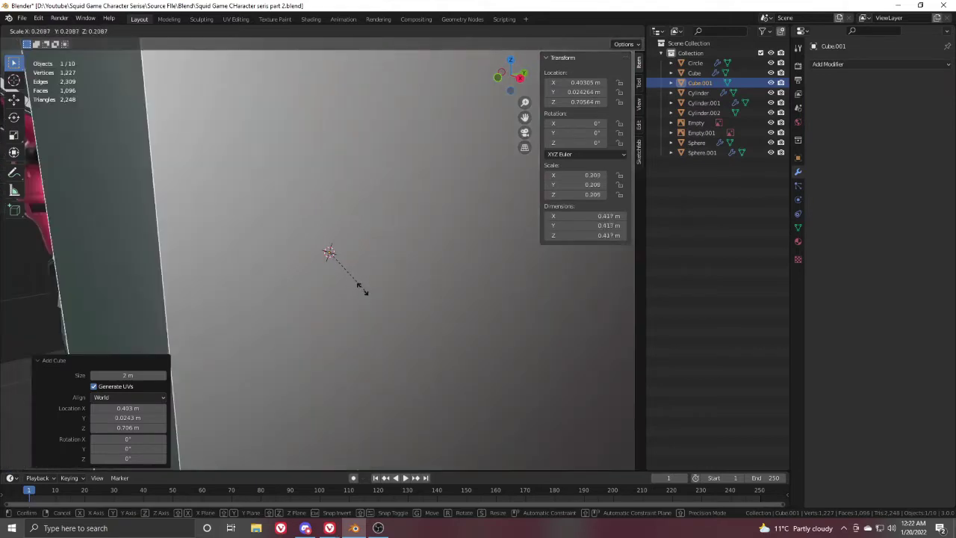
click(332, 258)
key(s)
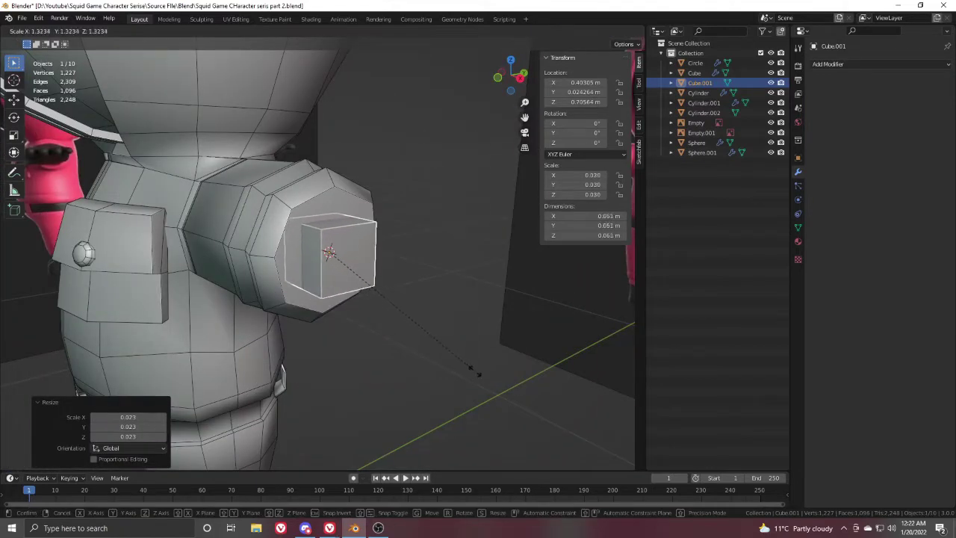
click(454, 349)
Step: Widen the cube along Y to about 0.124 m and move it about 0.028 m along X out of the sleeve
middle_drag(454, 350, 390, 301)
key(s)
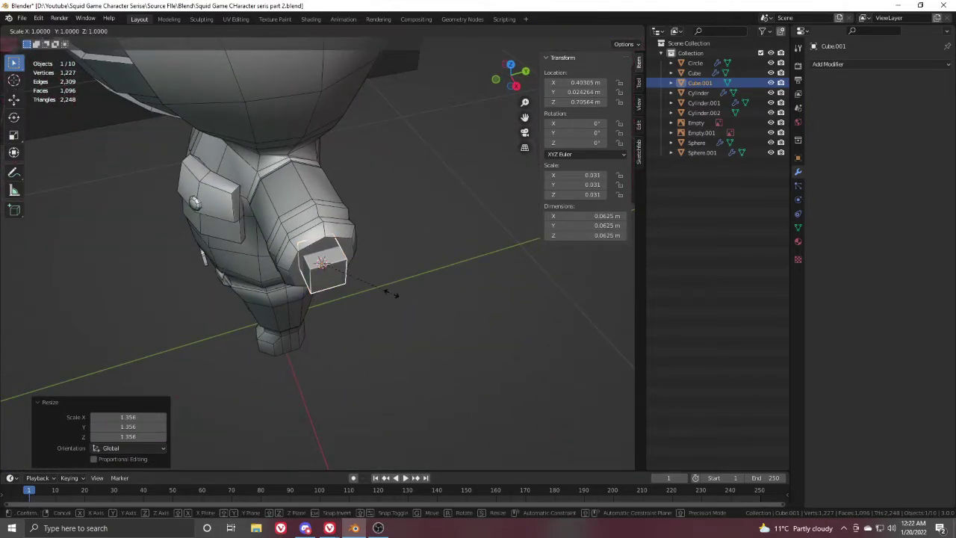
key(y)
click(470, 292)
middle_drag(470, 291, 379, 276)
key(g)
key(y)
key(x)
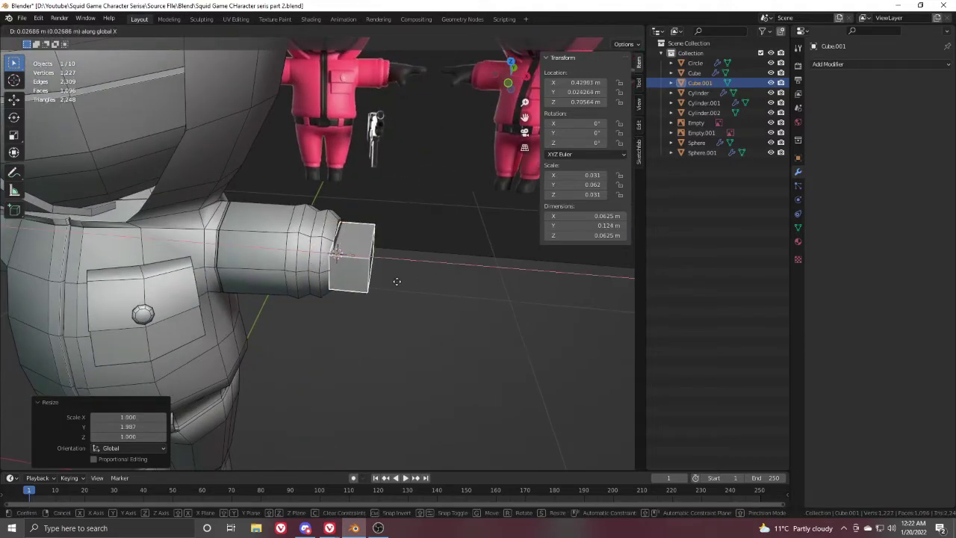
click(398, 282)
Step: Narrow the cube along Y to about 0.089 m so it fits within the sleeve opening
middle_drag(398, 281, 375, 316)
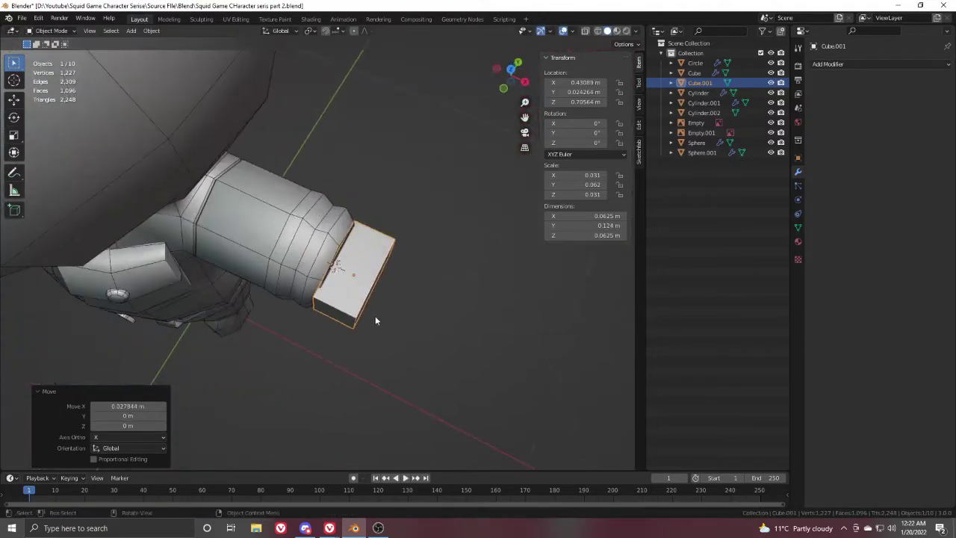
key(s)
key(x)
key(y)
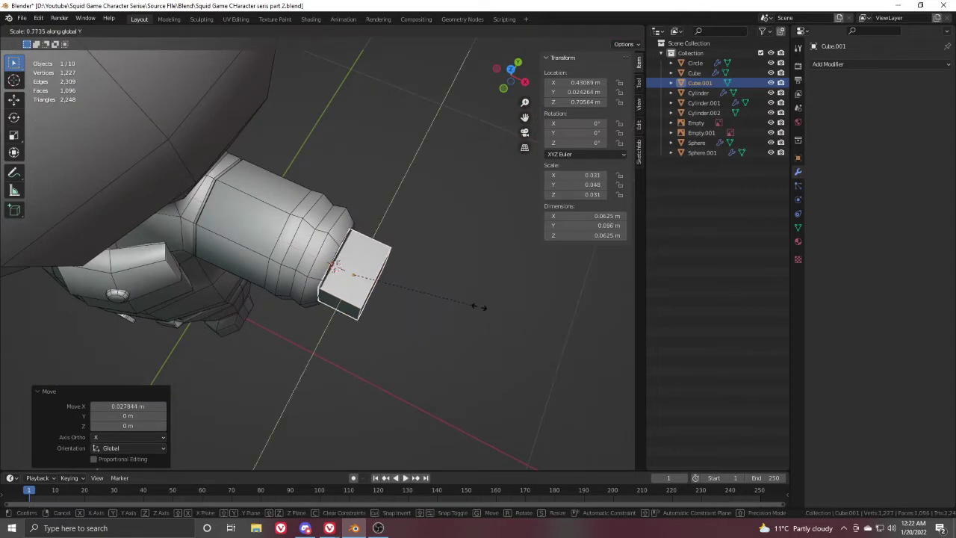
click(468, 306)
Step: In front view, raise the cube along Z and scale its height to about 0.104 m to match the reference wrist
key(KP_1)
scroll(545, 269, up, 6)
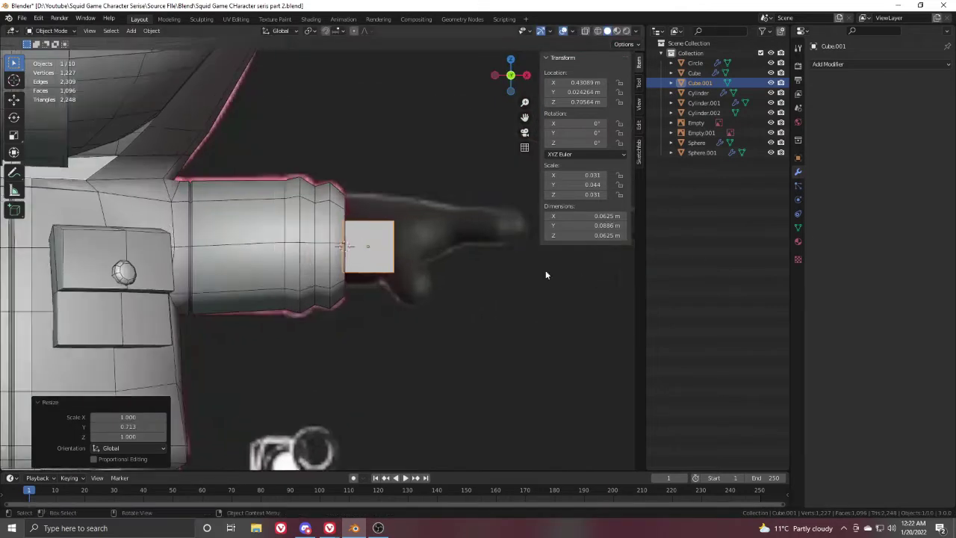
shift+middle_drag(472, 274, 374, 294)
key(g)
key(z)
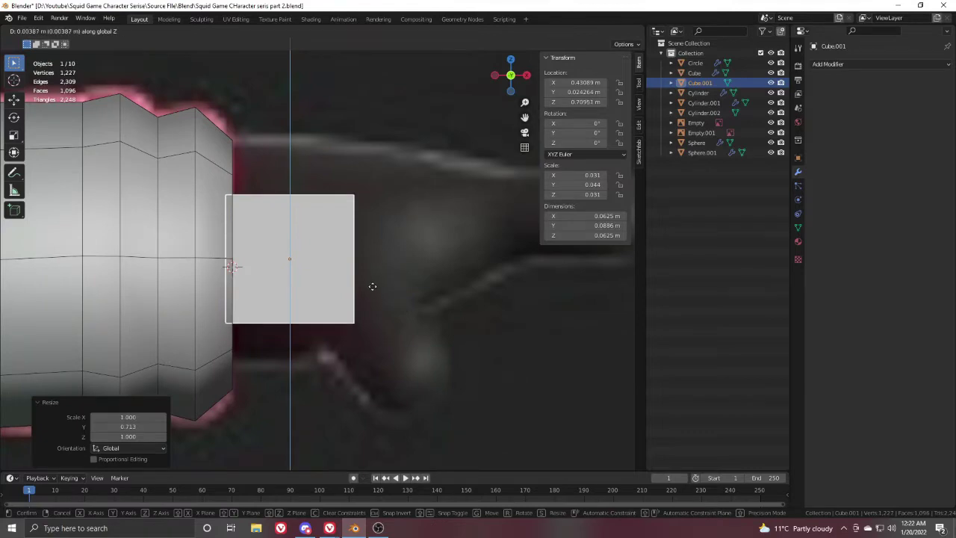
click(373, 280)
key(s)
key(z)
click(456, 304)
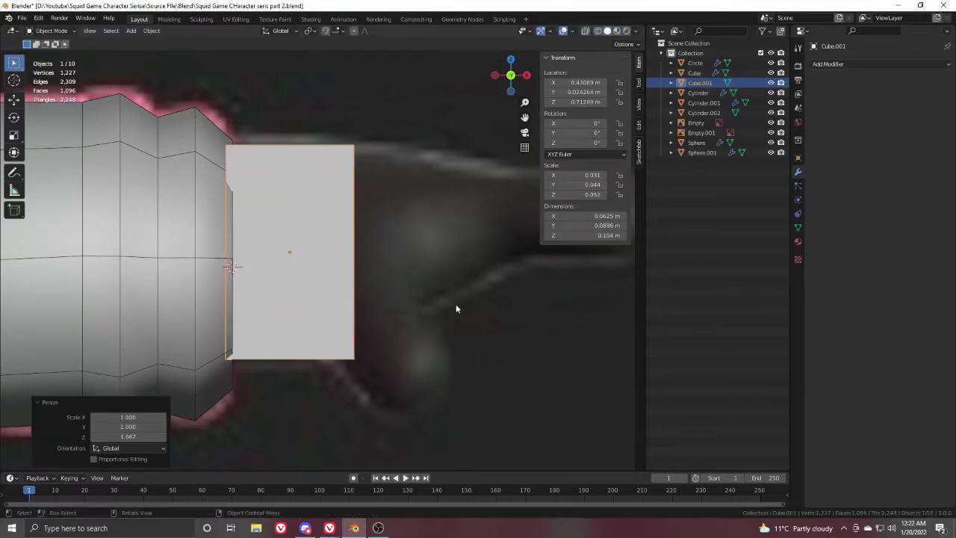
key(g)
key(z)
click(440, 293)
key(shift+z)
middle_drag(295, 230, 262, 260)
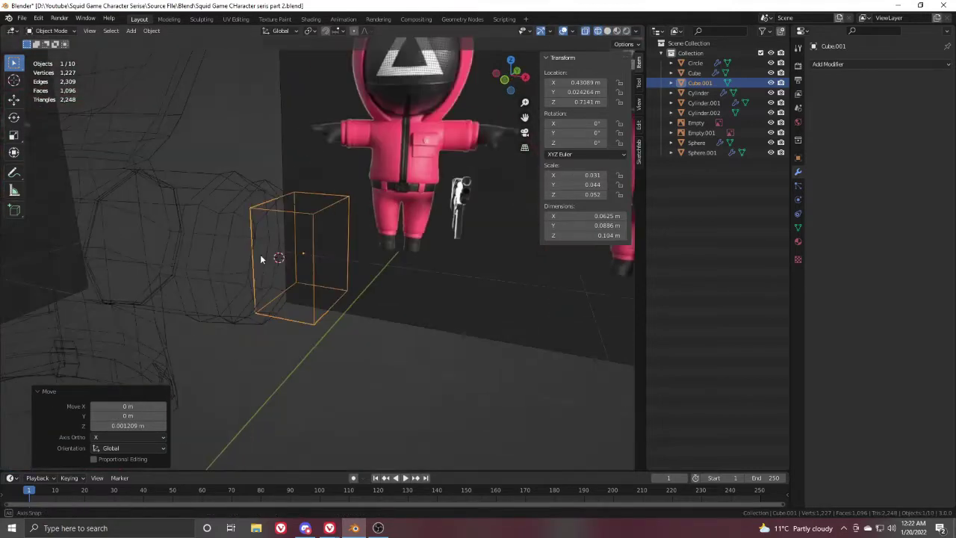
key(shift+z)
Step: In Edit Mode, delete the cube's outer face on the side away from the sleeve
mouse_move(414, 243)
middle_down()
mouse_move(371, 251)
mouse_move(338, 228)
mouse_move(323, 233)
mouse_move(396, 250)
mouse_move(374, 252)
middle_up()
key(Tab)
scroll(323, 233, up, 1)
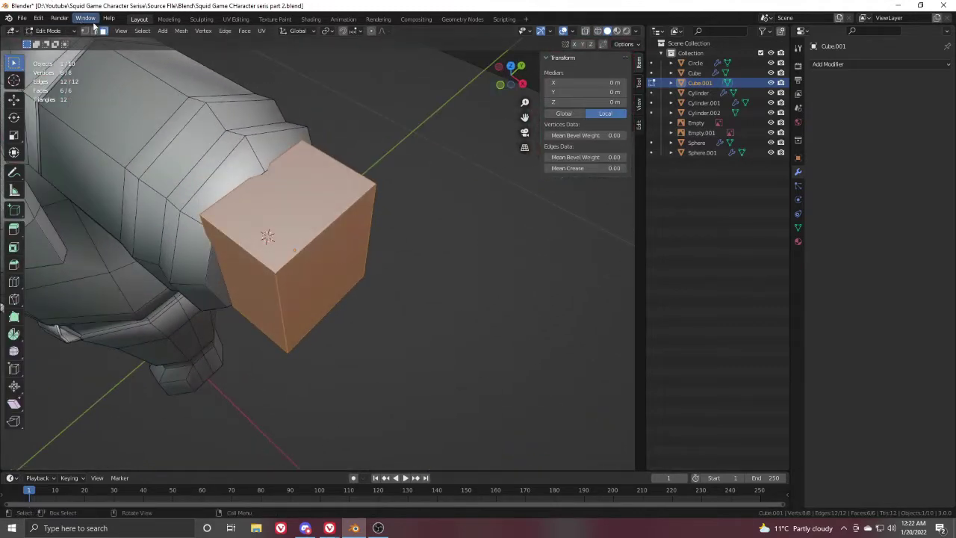
click(327, 271)
key(x)
click(400, 237)
scroll(382, 247, down, 4)
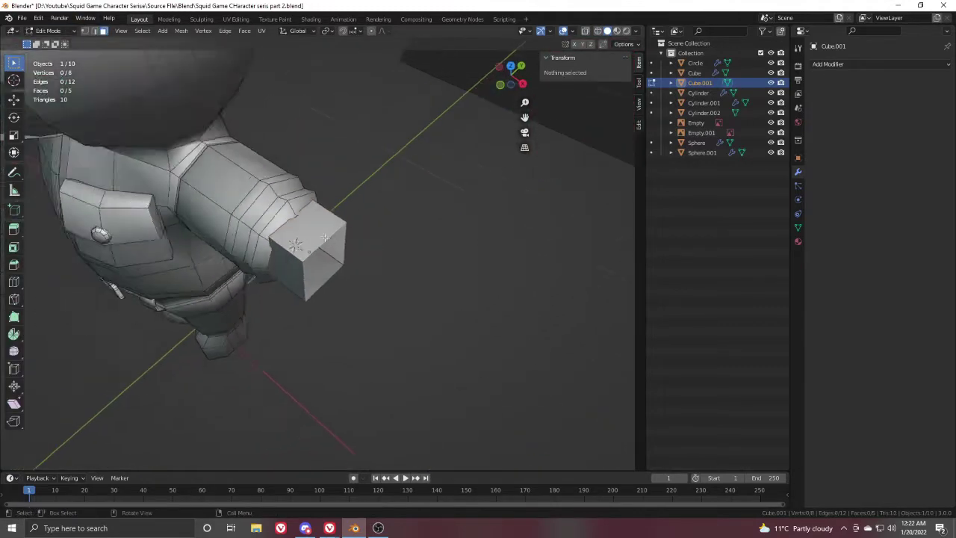
Step: Add one centred horizontal loop cut through the cube's sides and scale it along Y by about 1.3
middle_drag(329, 242, 322, 209)
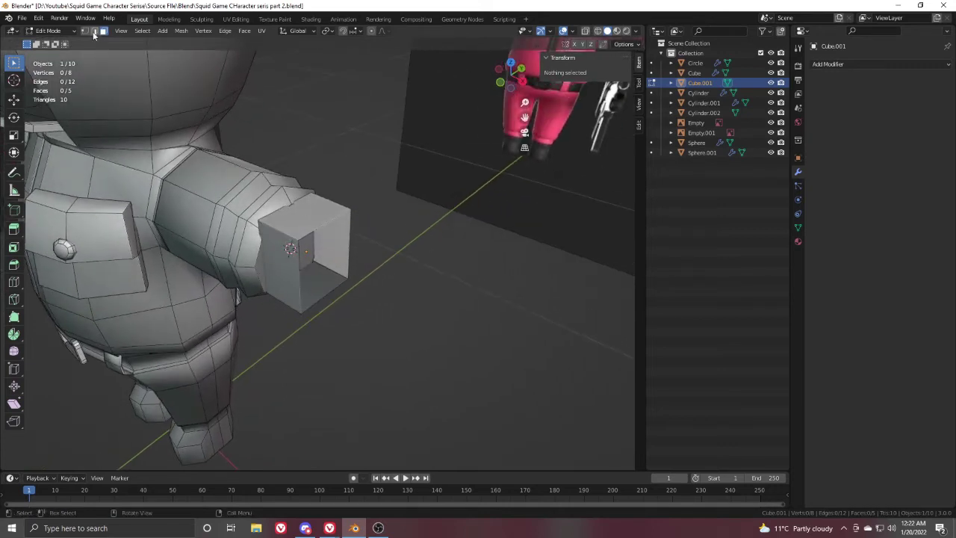
scroll(271, 217, up, 3)
key(ctrl+r)
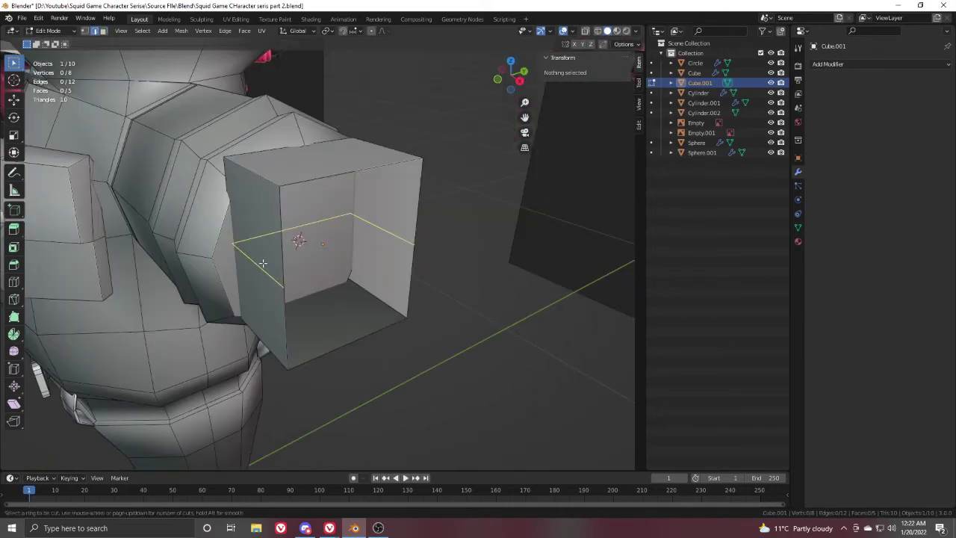
click(263, 263)
right_click(263, 263)
key(s)
key(y)
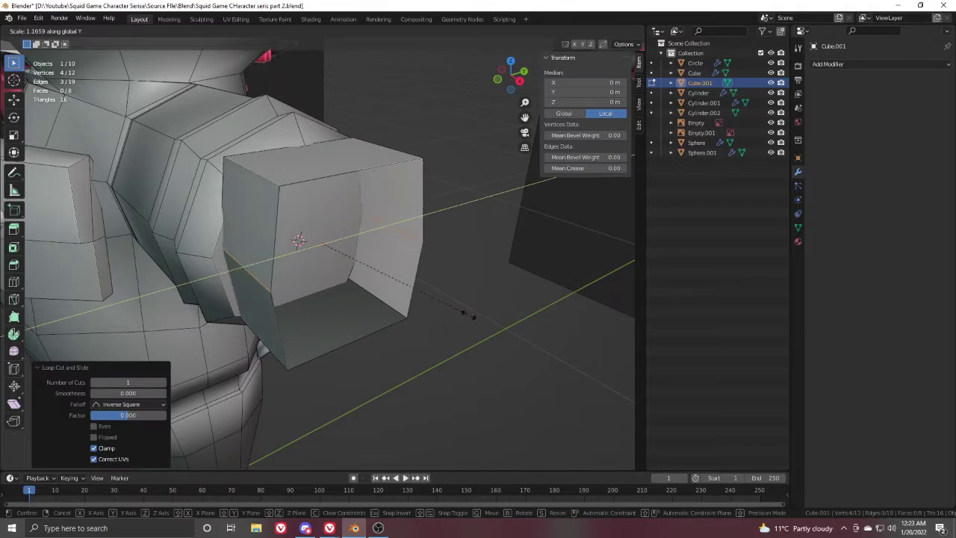
click(488, 315)
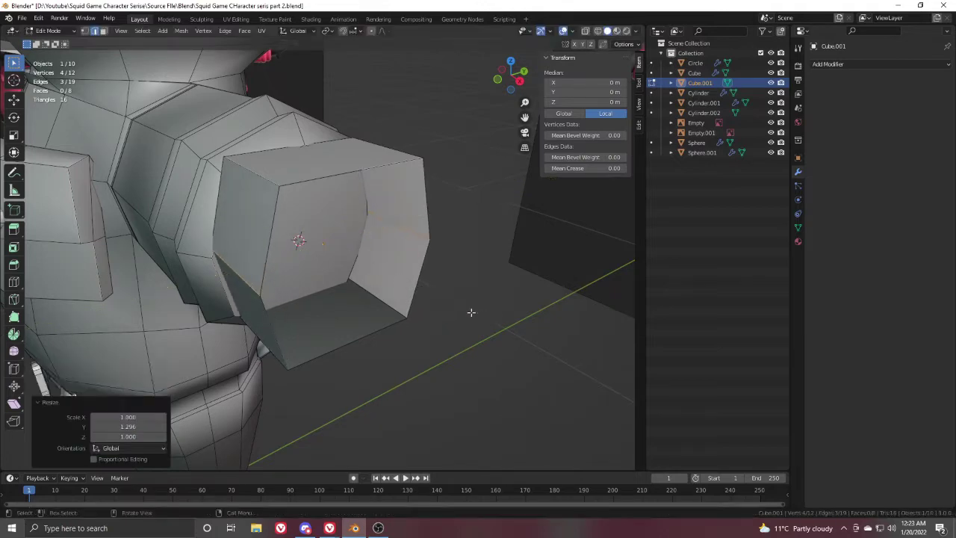
scroll(471, 313, down, 4)
middle_drag(471, 313, 426, 269)
key(Tab)
Step: In front view wireframe, select the cube's open outer end and move it along X by about -0.019 m towards the sleeve
key(KP_1)
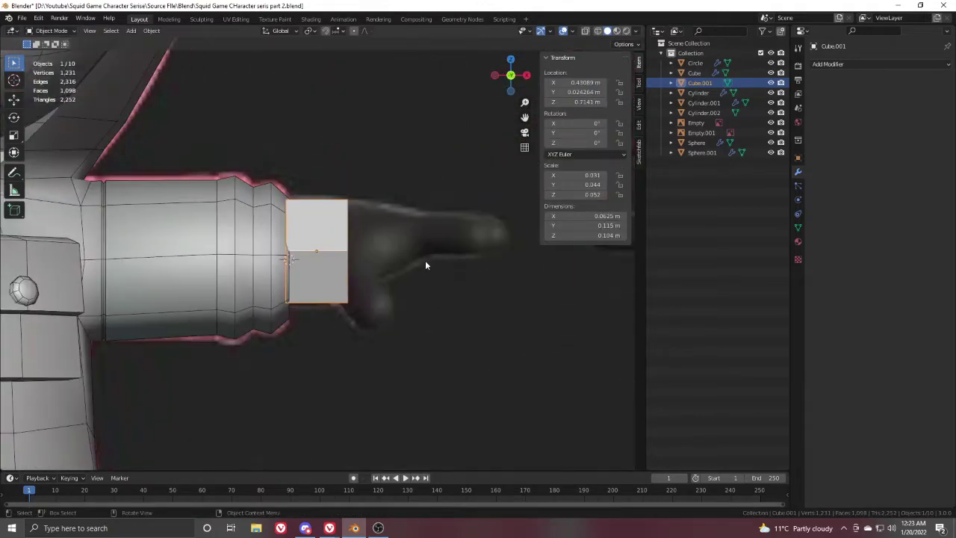
scroll(381, 267, up, 3)
shift+middle_drag(339, 242, 329, 254)
key(Tab)
click(499, 270)
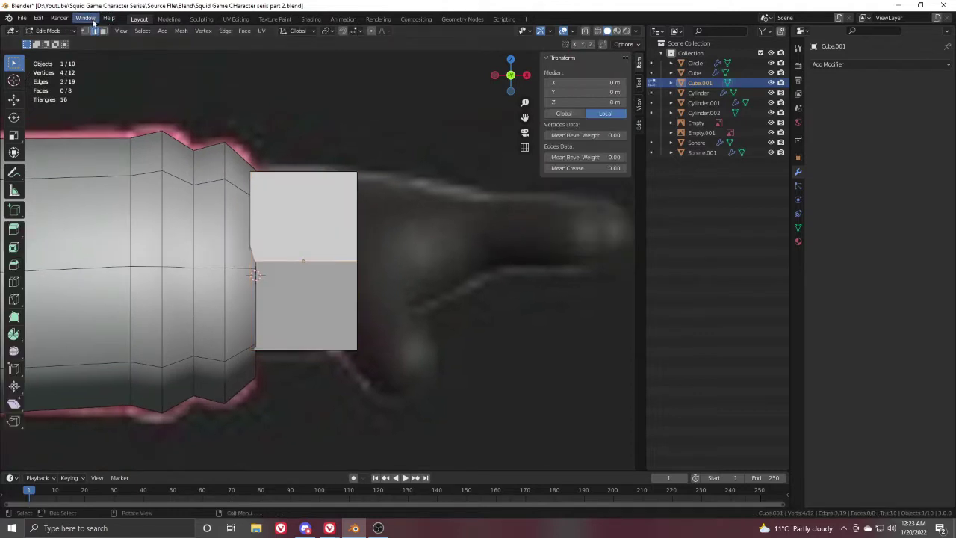
click(356, 173)
shift+middle_drag(409, 215, 390, 187)
key(z)
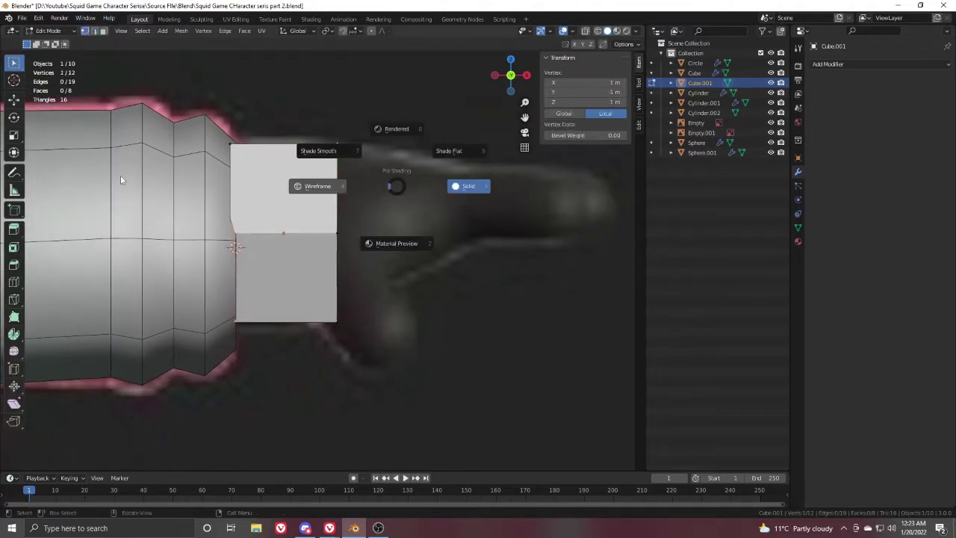
click(316, 186)
drag(320, 93, 365, 340)
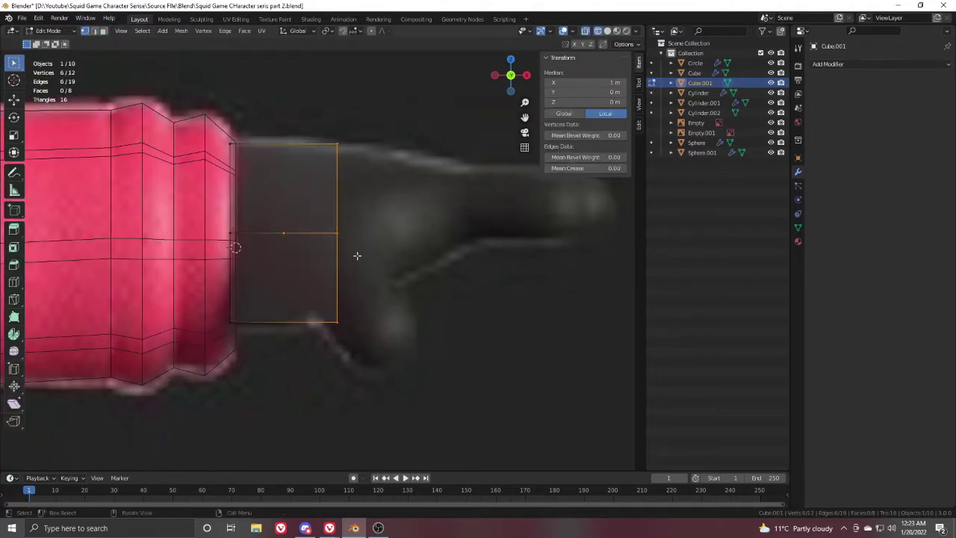
key(g)
key(x)
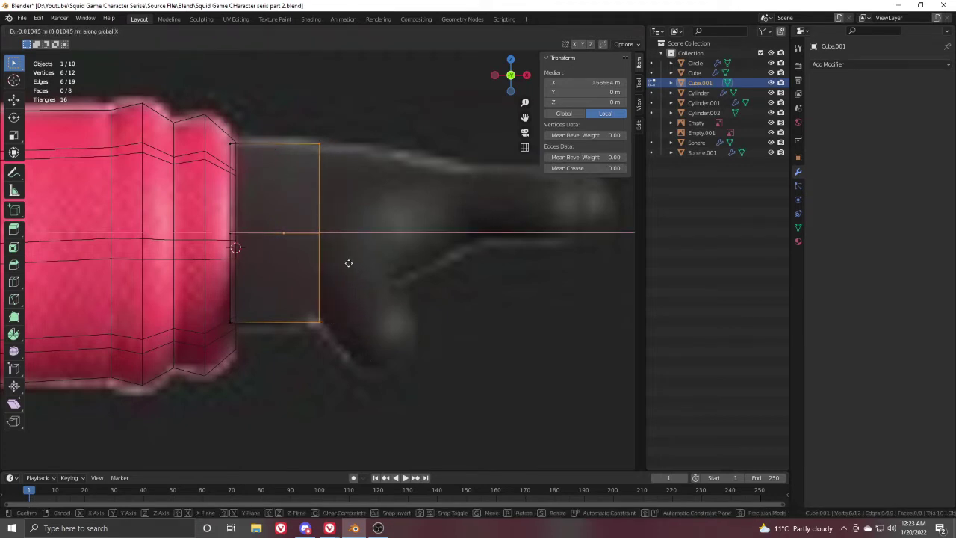
click(319, 299)
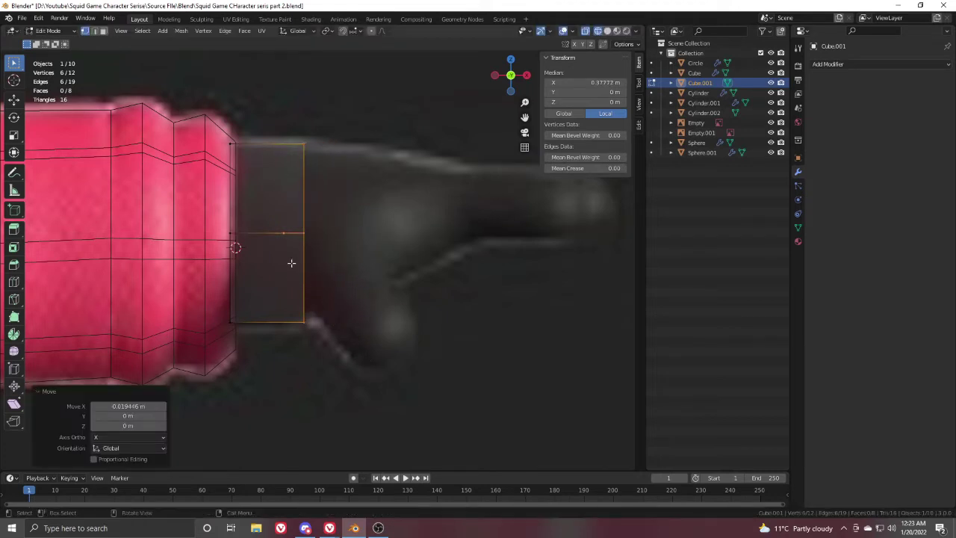
Step: Extrude the open outer end along X by about 0.052 m to form the palm section
key(e)
key(x)
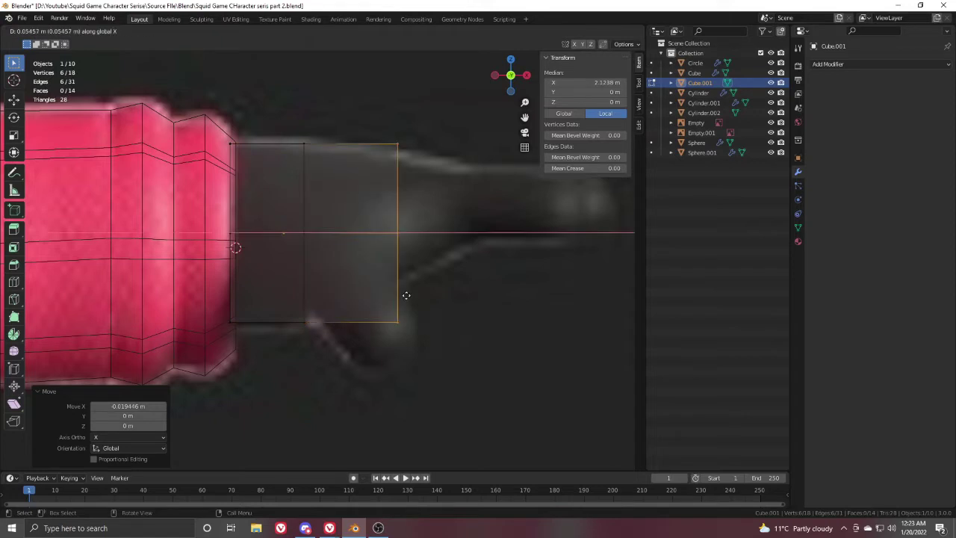
click(398, 296)
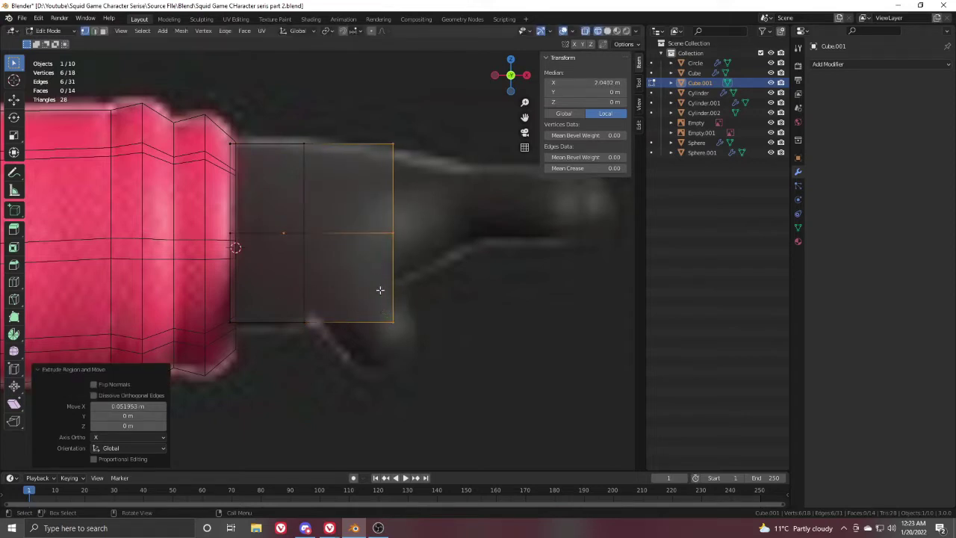
scroll(380, 280, down, 5)
shift+middle_drag(371, 230, 325, 266)
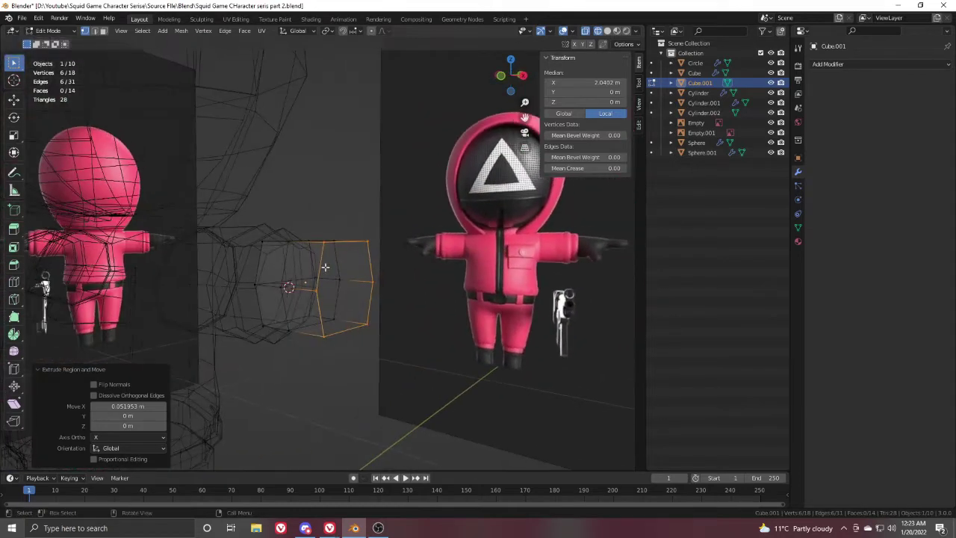
Step: In front view, raise the palm end's lower edge along Z by about 0.019 m to follow the reference
key(KP_1)
scroll(325, 266, up, 3)
drag(335, 341, 391, 401)
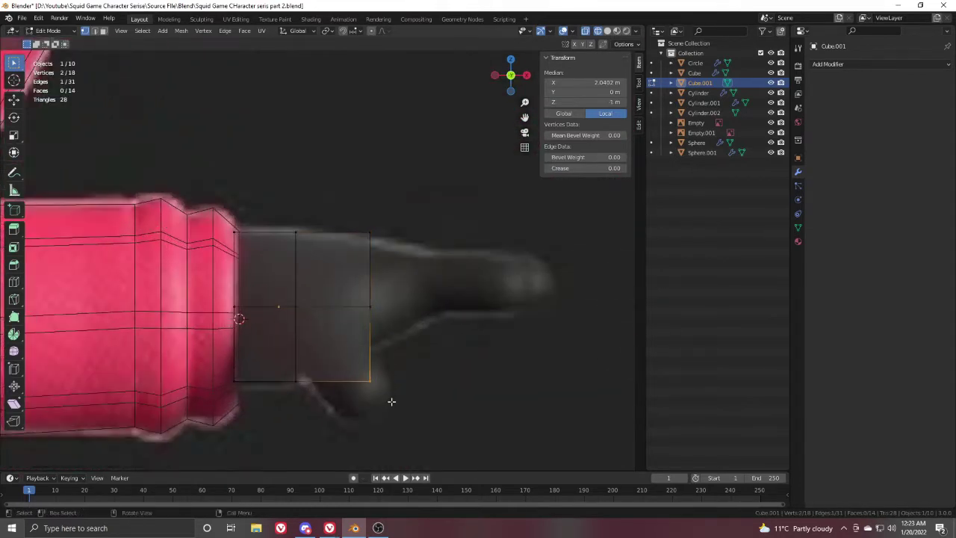
key(g)
key(z)
click(394, 374)
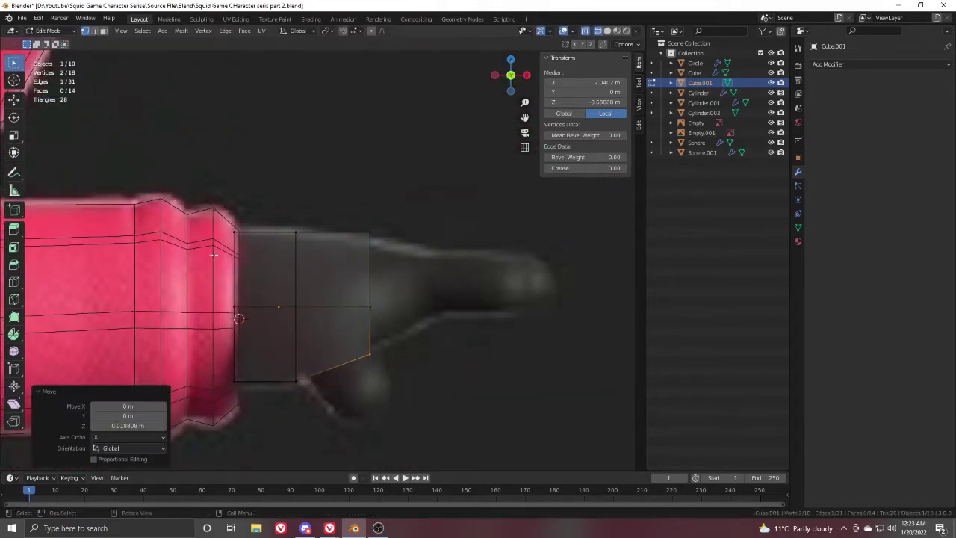
Step: Select the horizontal middle loop of the hand and raise it along Z by about 0.007 m
drag(215, 281, 384, 316)
key(g)
key(z)
click(388, 304)
scroll(399, 273, down, 2)
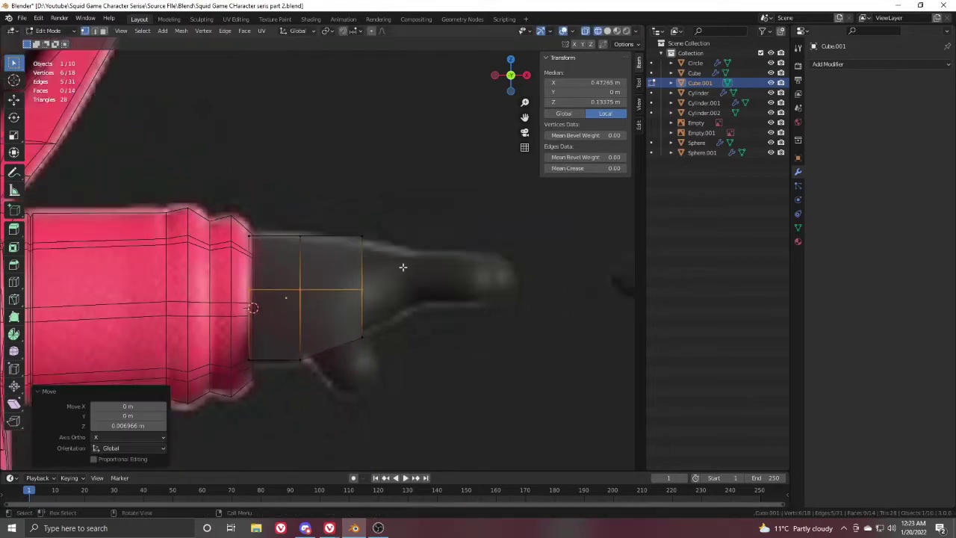
Step: In solid shading and top view, add three evenly spaced, centred loop cuts running lengthwise through the hand's upper and lower faces
middle_drag(402, 267, 295, 296)
key(z)
click(483, 273)
scroll(414, 275, up, 4)
mouse_move(373, 276)
middle_down()
mouse_move(418, 275)
mouse_move(333, 283)
middle_up()
key(Tab)
key(Tab)
key(KP_7)
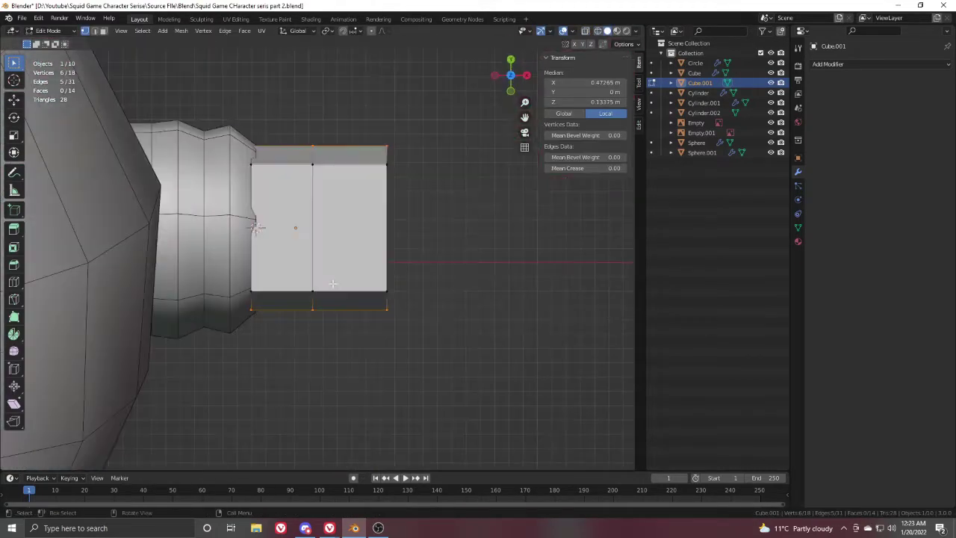
click(437, 223)
key(ctrl+r)
scroll(399, 219, up, 2)
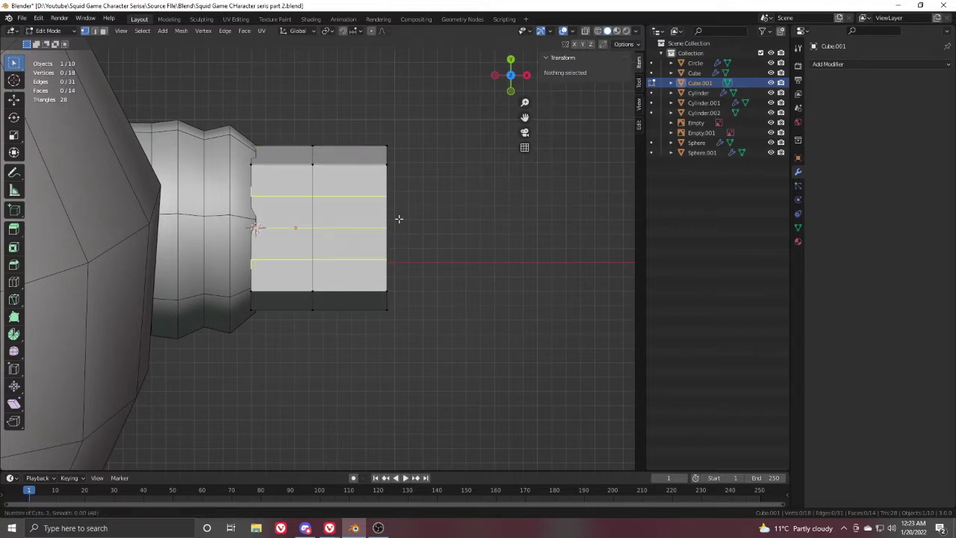
click(399, 219)
right_click(397, 216)
Step: In front view wireframe, select the palm's open end and extrude it about 0.040 m along X and 0.005 m along Z
middle_drag(398, 216, 443, 262)
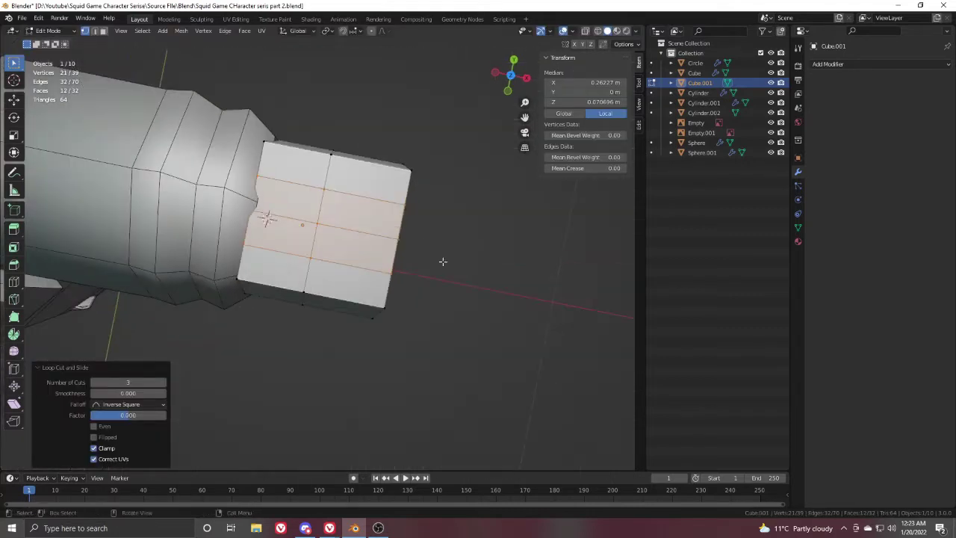
middle_drag(430, 195, 390, 242)
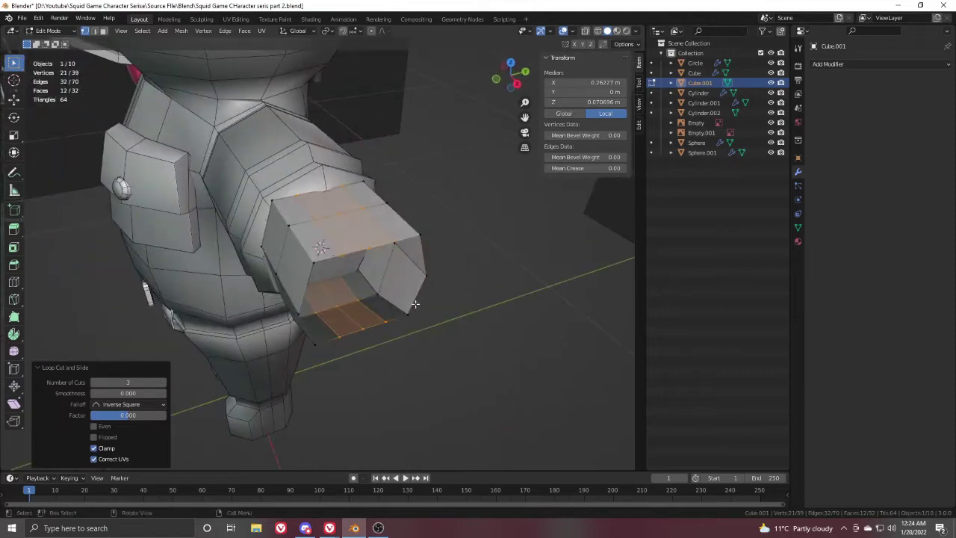
middle_drag(415, 304, 457, 244)
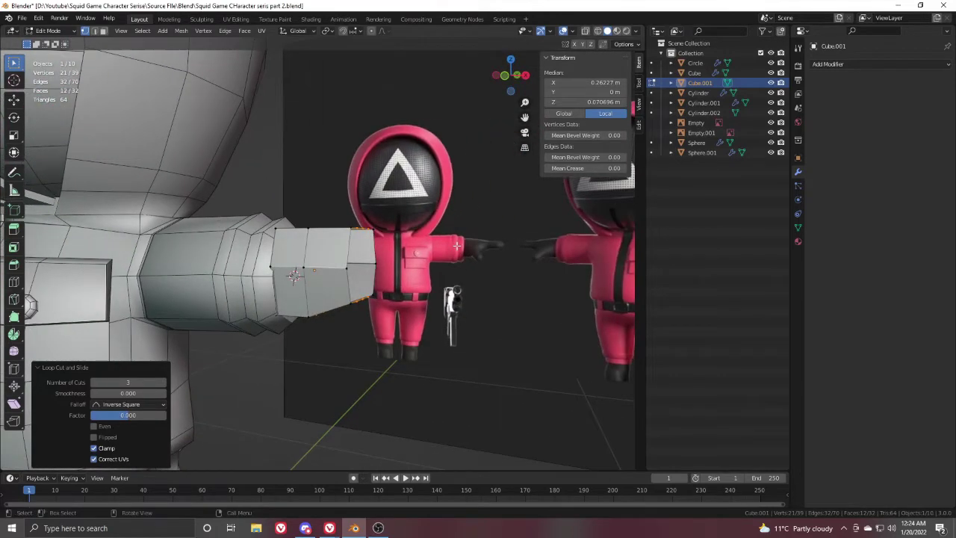
key(KP_1)
scroll(457, 248, up, 4)
key(z)
click(407, 303)
shift+middle_drag(400, 291, 374, 288)
drag(345, 159, 431, 372)
key(e)
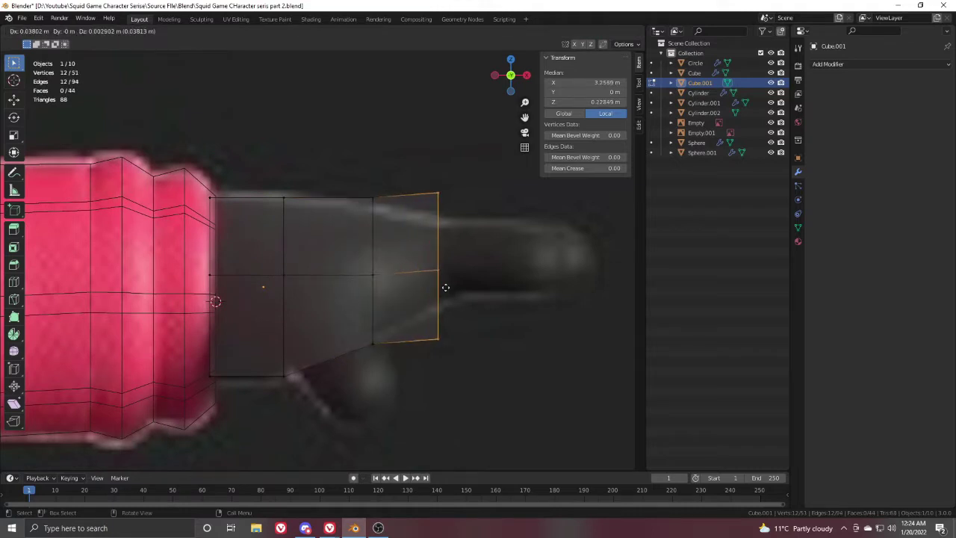
click(489, 382)
Step: Scale the extruded end along Z by about 0.65 and nudge it back towards the palm to match the reference knuckles
key(s)
key(z)
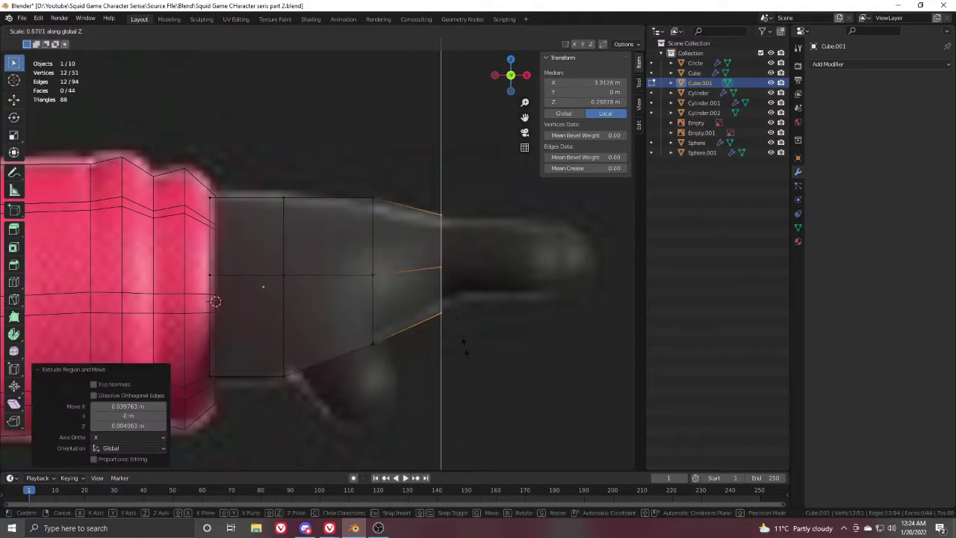
click(456, 313)
key(g)
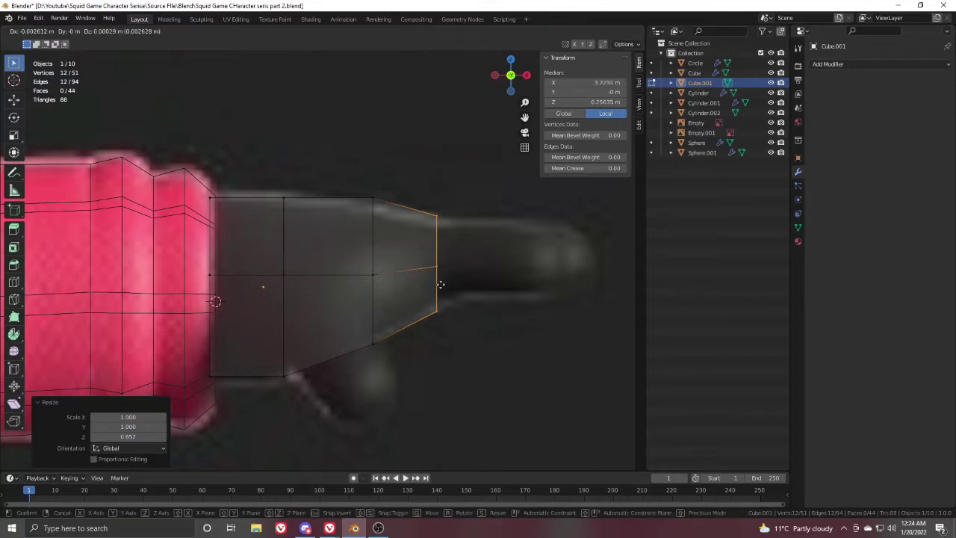
click(441, 284)
key(z)
click(439, 300)
Step: In top view wireframe, select the palm end's outermost vertices on the +Y side and extrude them along X as the first finger
mouse_move(438, 297)
middle_down()
mouse_move(356, 308)
mouse_move(319, 341)
middle_up()
key(Tab)
key(KP_7)
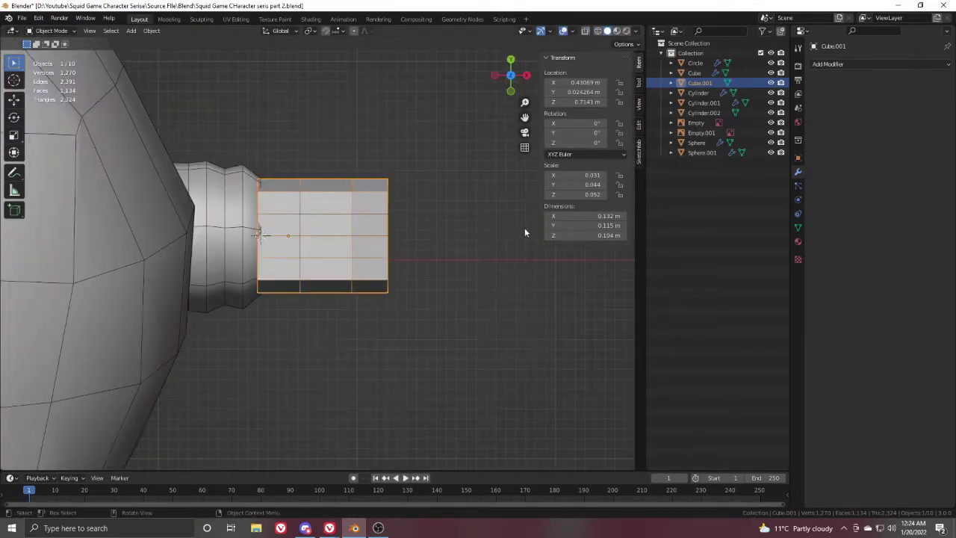
scroll(260, 321, up, 1)
shift+middle_drag(392, 224, 333, 293)
key(Tab)
scroll(332, 293, up, 3)
key(alt+z)
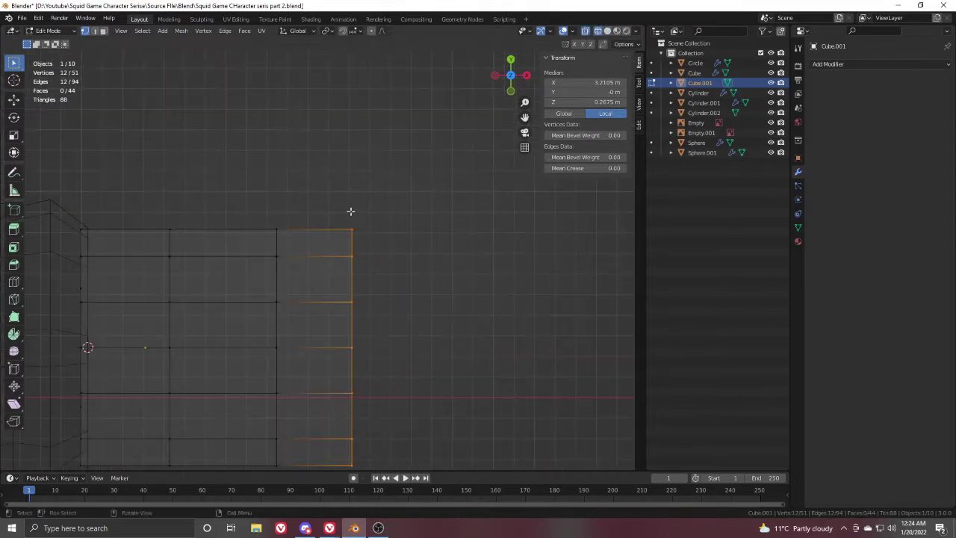
drag(327, 203, 367, 296)
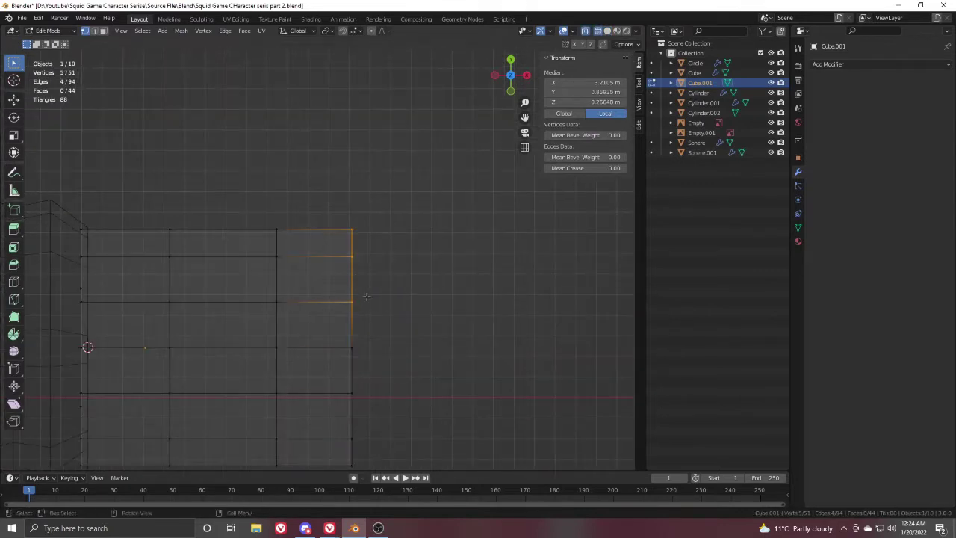
key(e)
key(x)
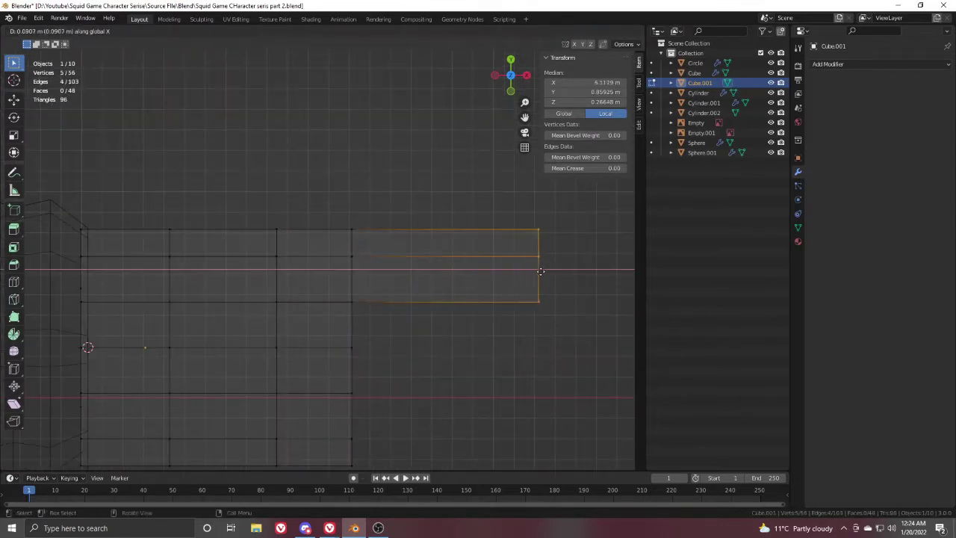
click(531, 272)
Step: Extrude the adjacent palm end segment about 0.086 m along X and -0.002 m along Y as the second finger
shift+middle_drag(393, 368, 382, 297)
drag(325, 216, 369, 298)
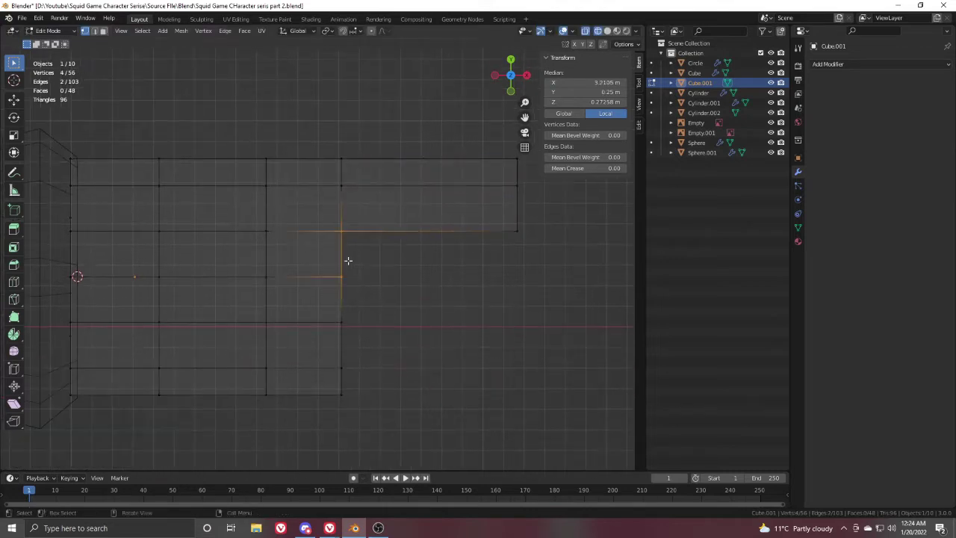
key(e)
click(526, 265)
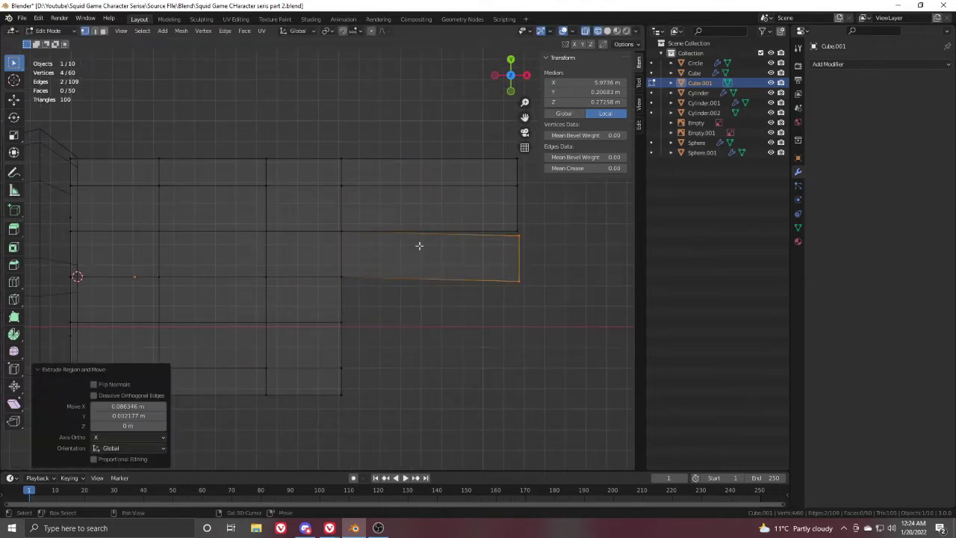
Step: Scale the first finger's tip by about 0.785 and move it along Y by about 0.002 m away from the second finger
shift+middle_drag(418, 245, 360, 307)
drag(426, 199, 474, 294)
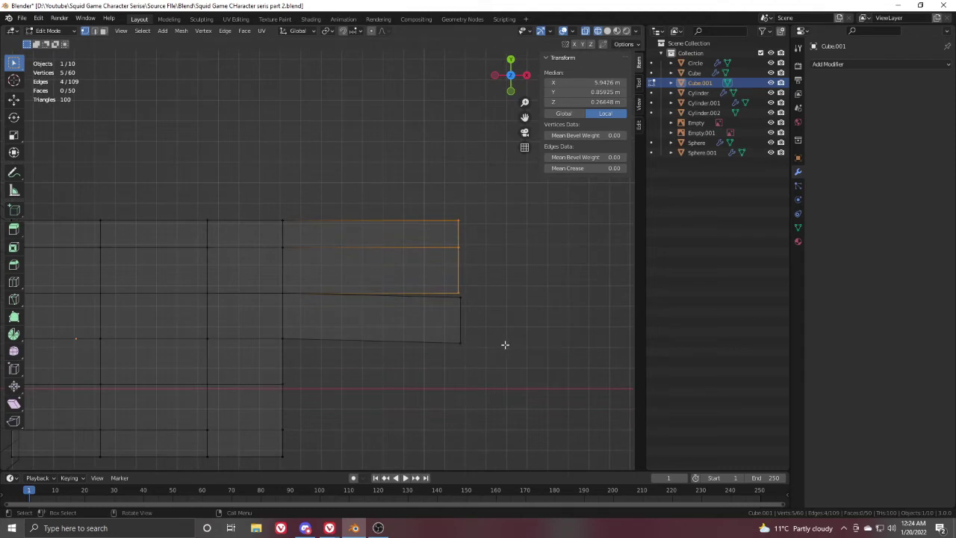
key(s)
click(482, 326)
key(g)
key(y)
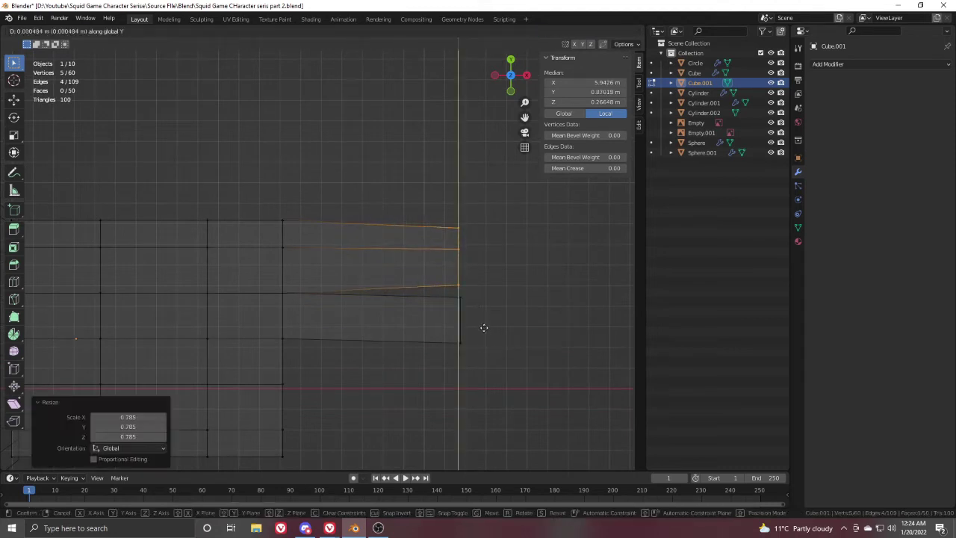
click(484, 325)
Step: Add one loop cut around the first finger and slide it to a factor of about 0.875 near the base
shift+middle_drag(329, 317, 360, 312)
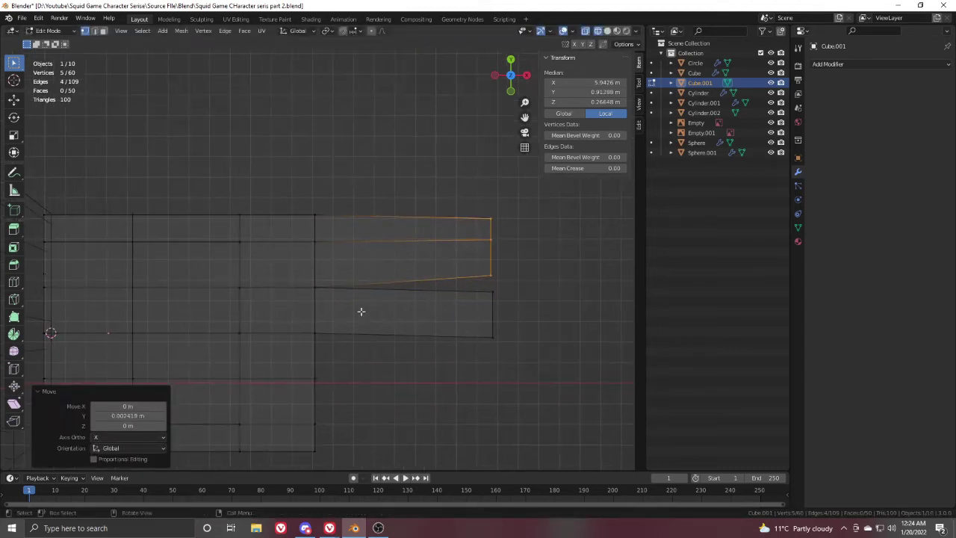
key(ctrl+r)
click(380, 283)
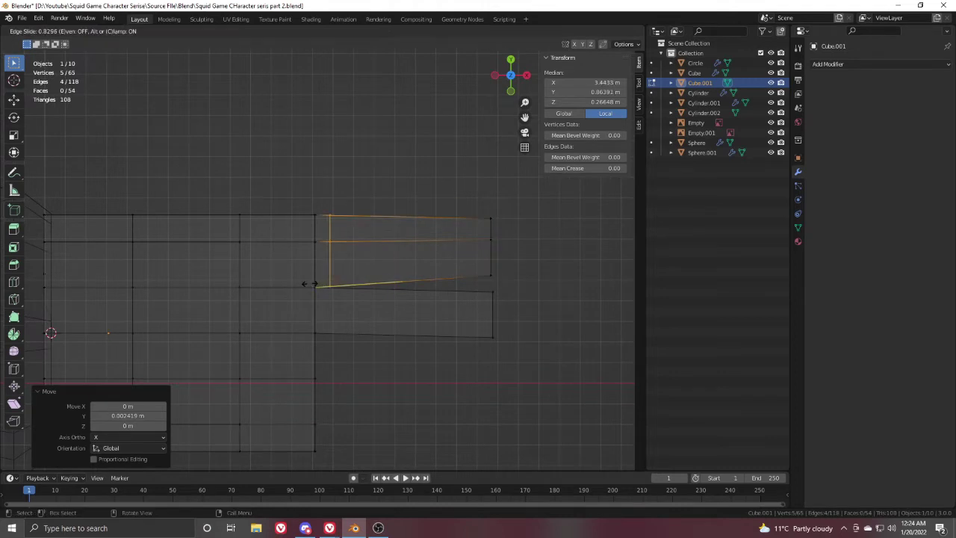
drag(308, 283, 307, 284)
Step: Scale the first finger's base loop along Y by about 0.914 and shift it slightly along +Y
key(s)
key(y)
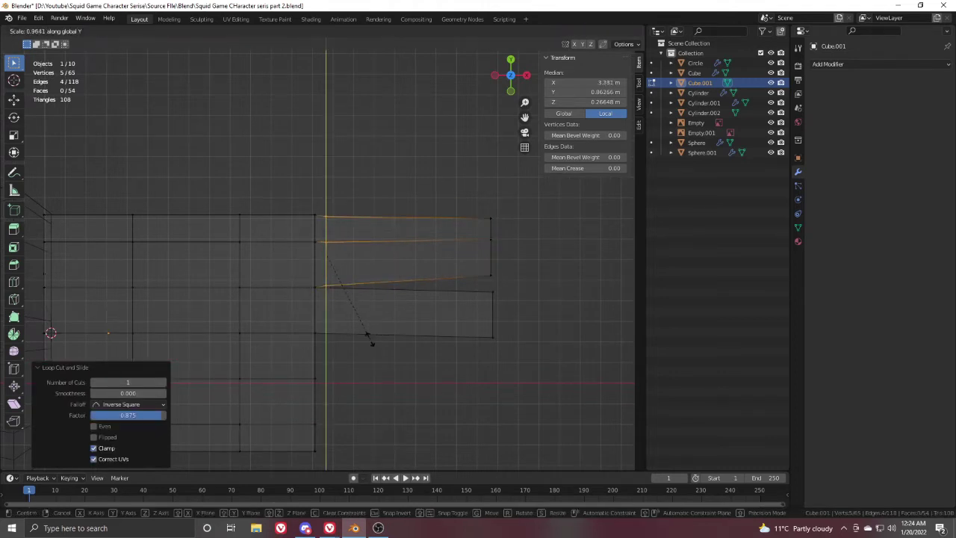
click(362, 337)
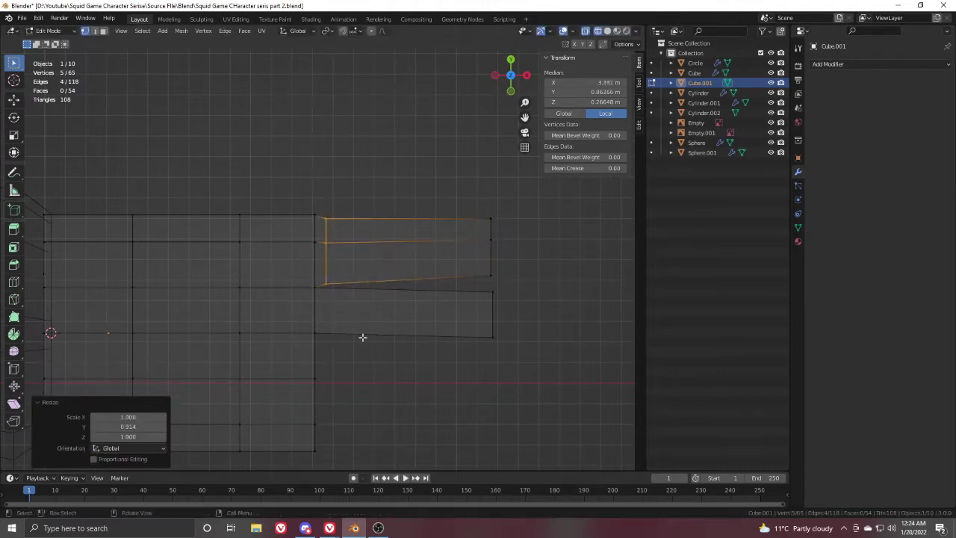
key(g)
key(y)
click(357, 337)
key(Tab)
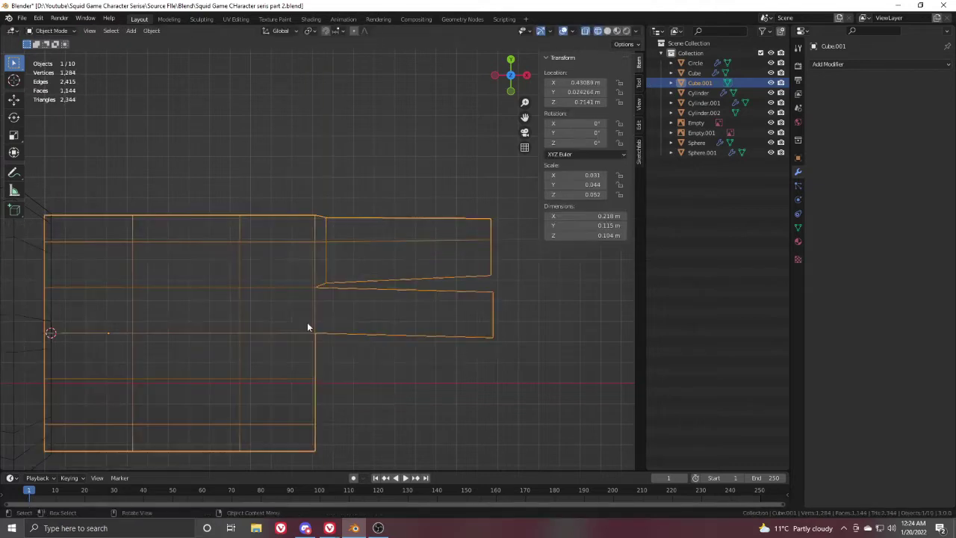
key(Tab)
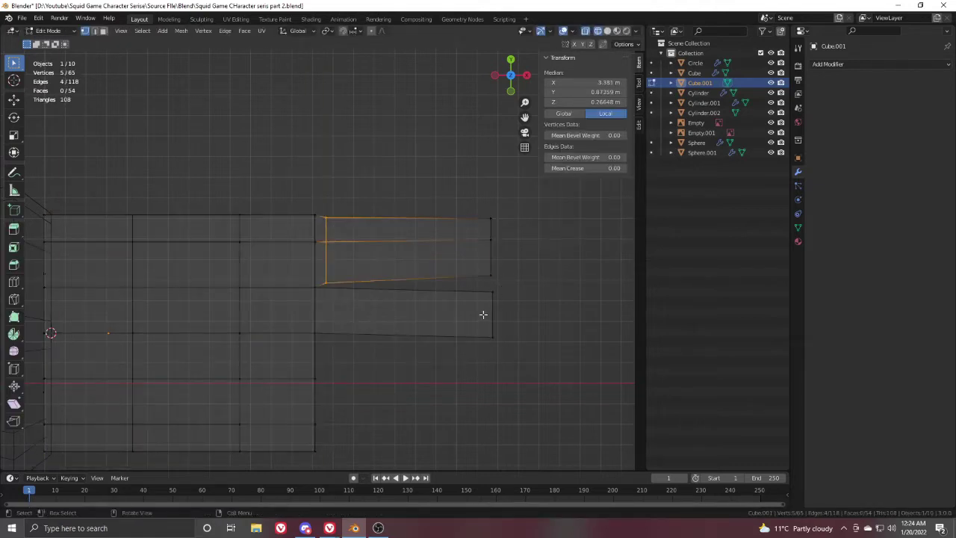
click(490, 240)
key(g)
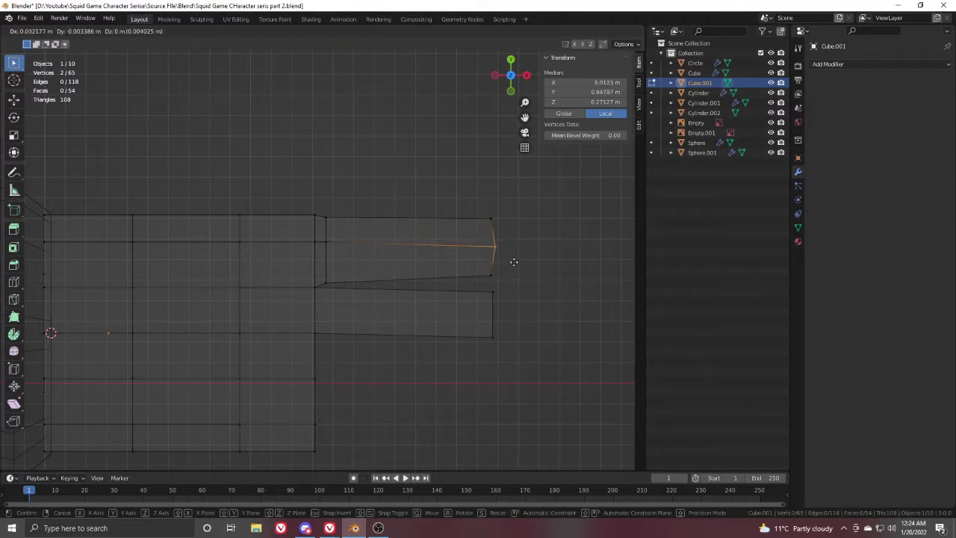
right_click(514, 262)
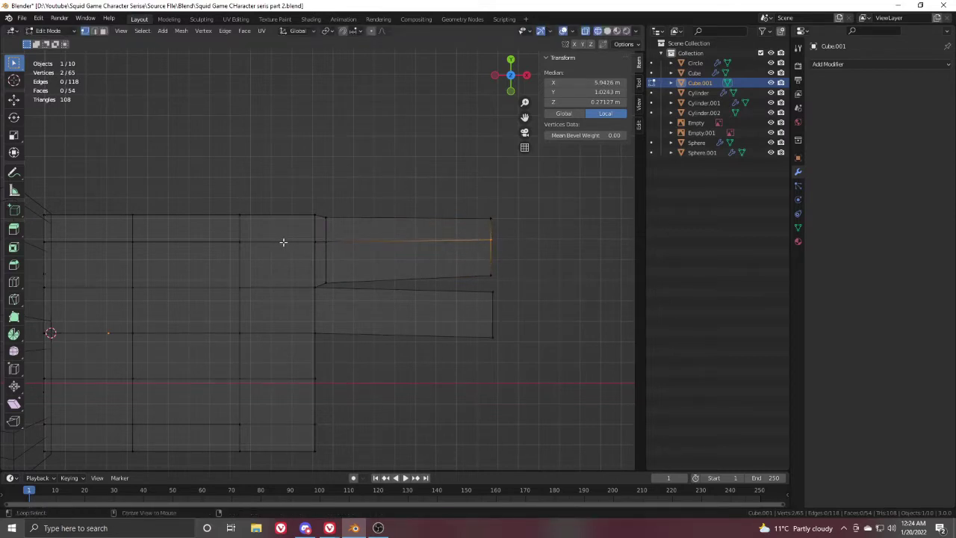
Step: Slide the lengthwise edges running through the palm and the middle of the first finger slightly toward the second finger
alt+click(289, 244)
key(g)
key(g)
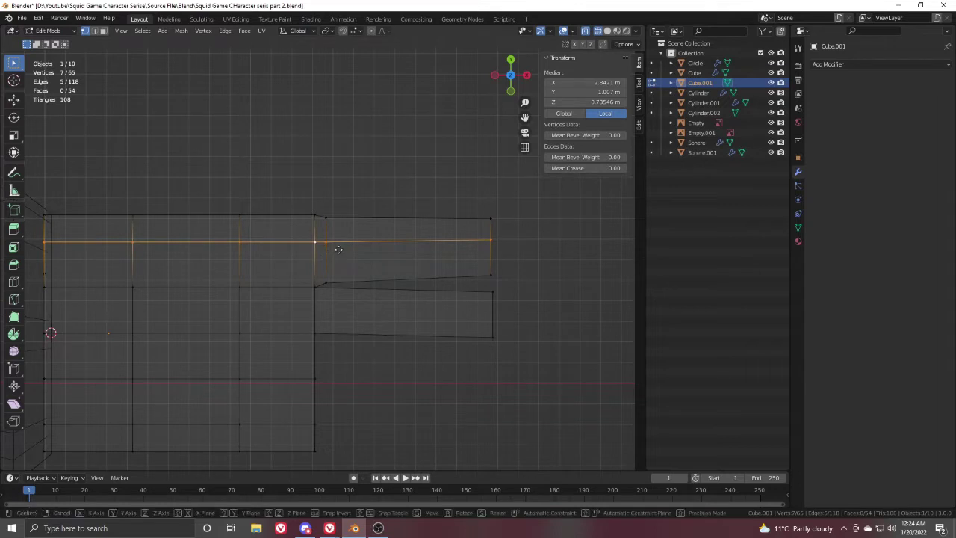
right_click(337, 257)
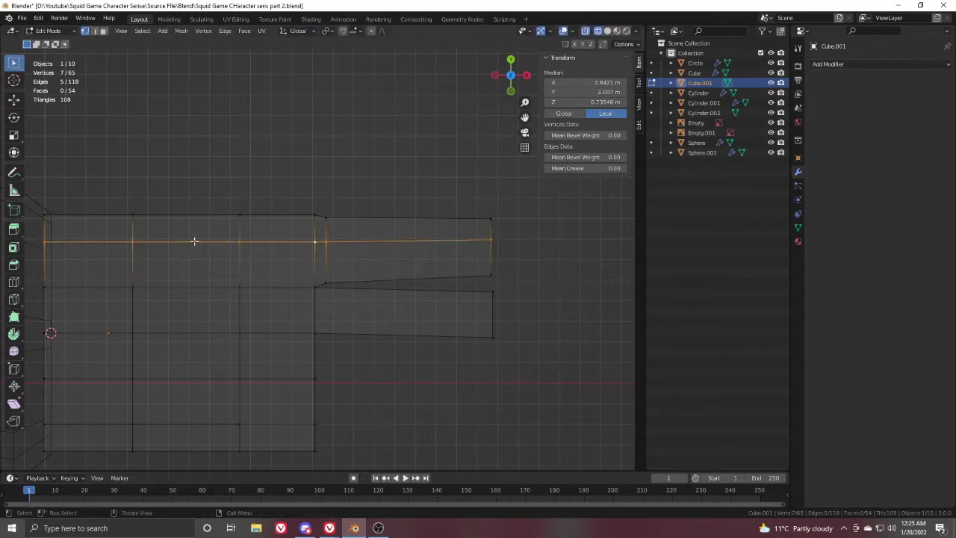
scroll(194, 241, down, 1)
shift+drag(75, 230, 342, 260)
key(g)
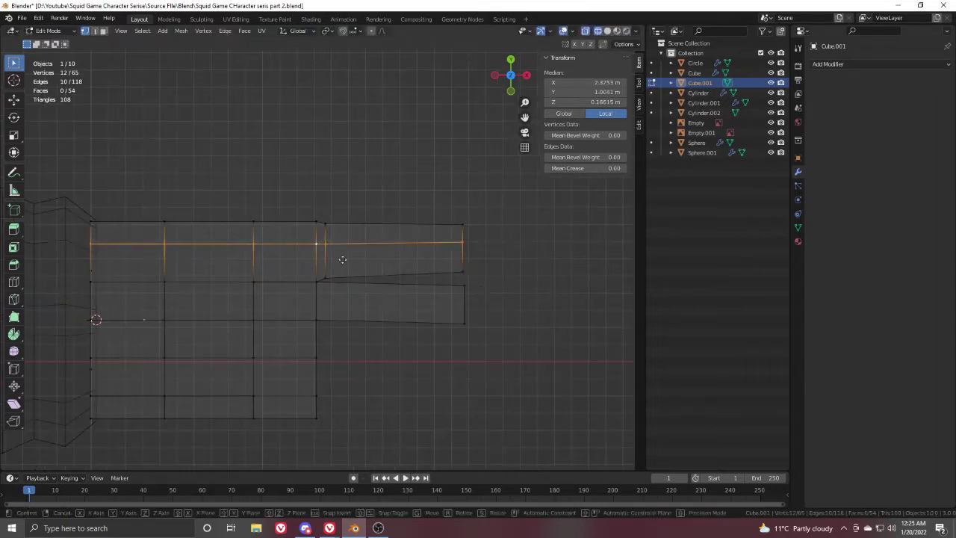
key(g)
click(341, 263)
Step: Move the middle vertices of the first finger's tip outward along X by about 0.006 m
drag(445, 237, 480, 252)
key(g)
key(x)
click(477, 258)
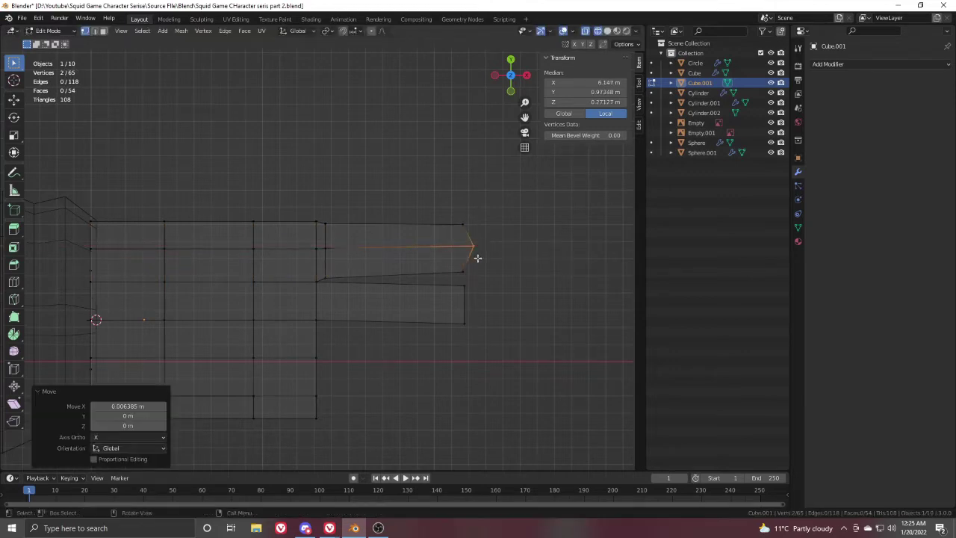
Step: Fill the open side of the first finger that faces the second finger, from the palm to the tip
key(Tab)
scroll(464, 294, down, 6)
middle_drag(461, 292, 352, 256)
key(shift+z)
mouse_move(456, 260)
middle_down()
mouse_move(395, 253)
mouse_move(347, 265)
mouse_move(354, 269)
middle_up()
key(Tab)
click(301, 220)
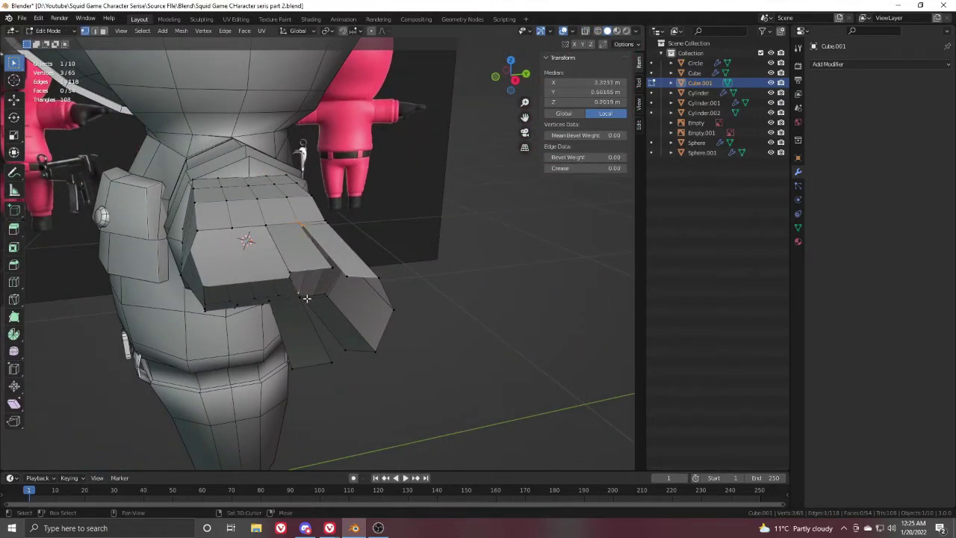
key(ctrl+z)
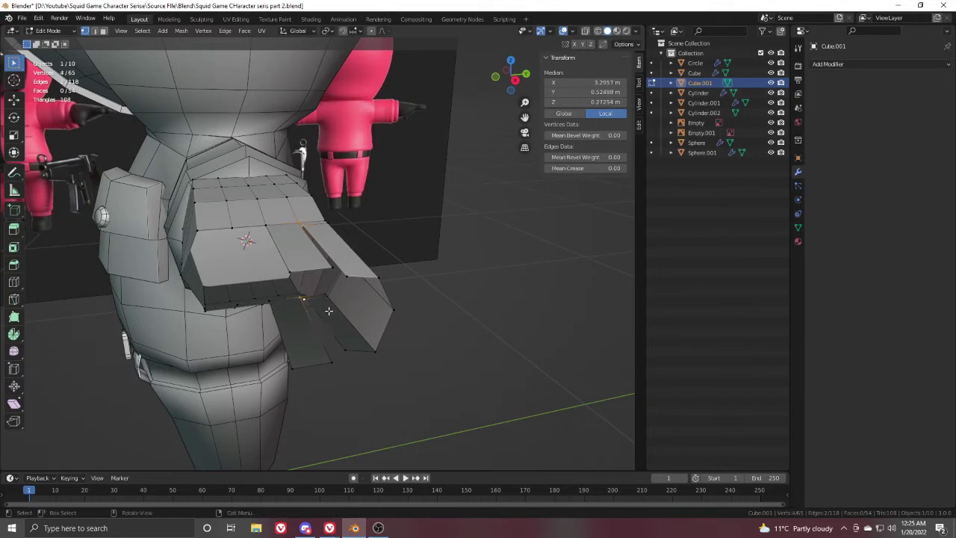
click(305, 302)
middle_drag(321, 270, 336, 237)
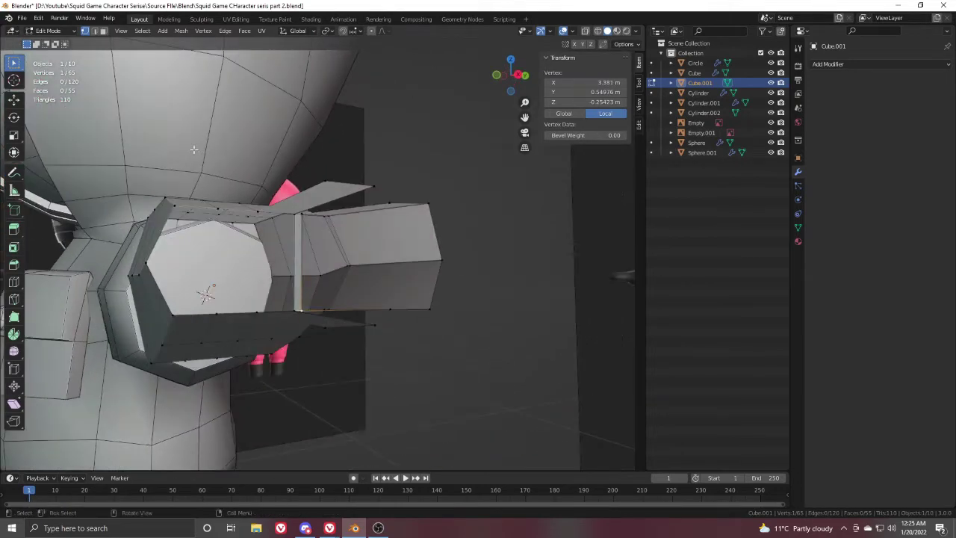
click(94, 30)
click(298, 257)
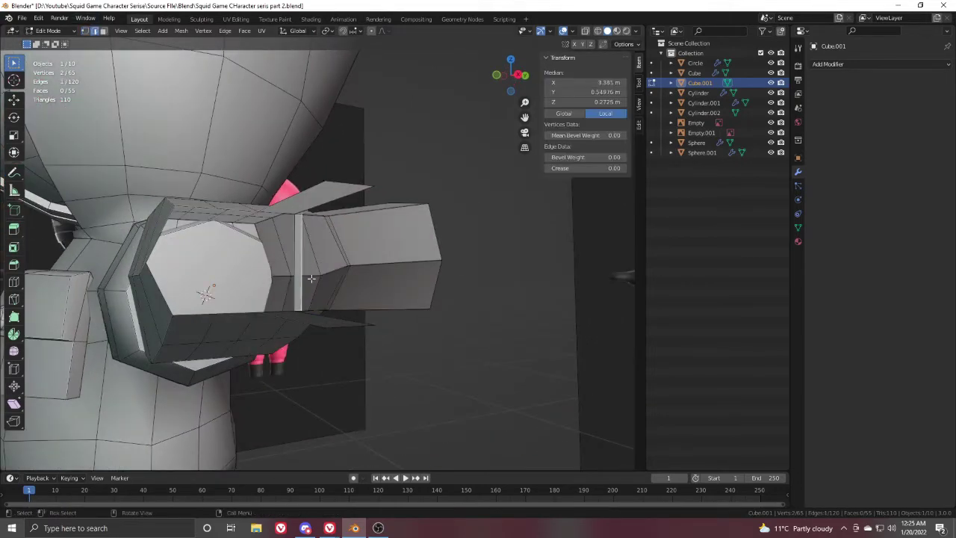
key(f)
Step: Fill both open long sides of the second finger with faces
middle_drag(406, 239, 319, 241)
scroll(378, 307, down, 3)
key(g)
click(364, 292)
click(338, 308)
shift+click(336, 215)
key(f)
click(288, 327)
click(287, 330)
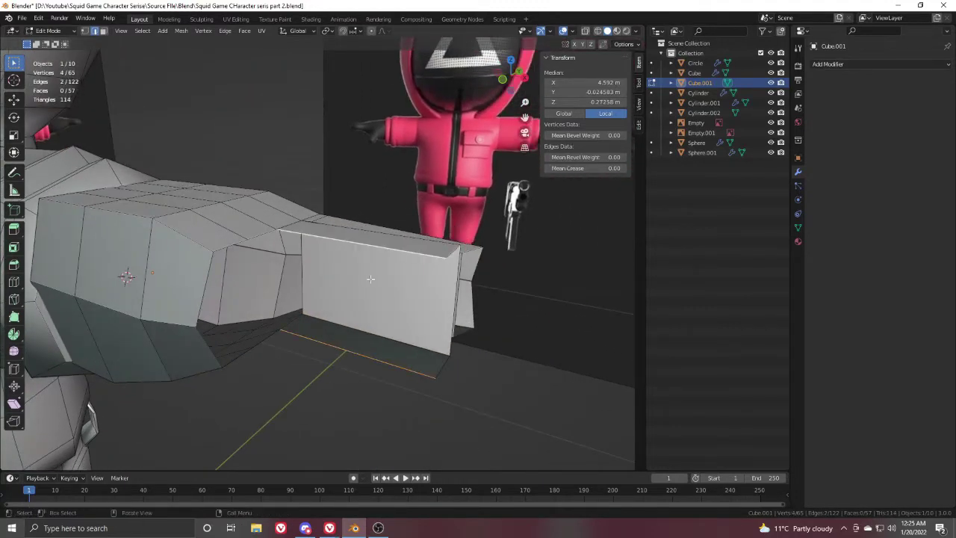
key(f)
Step: Add one loop cut near the second finger's base at a factor of about 0.877 and scale it along Y by about 0.914
middle_drag(368, 279, 396, 331)
scroll(375, 332, up, 3)
key(ctrl+r)
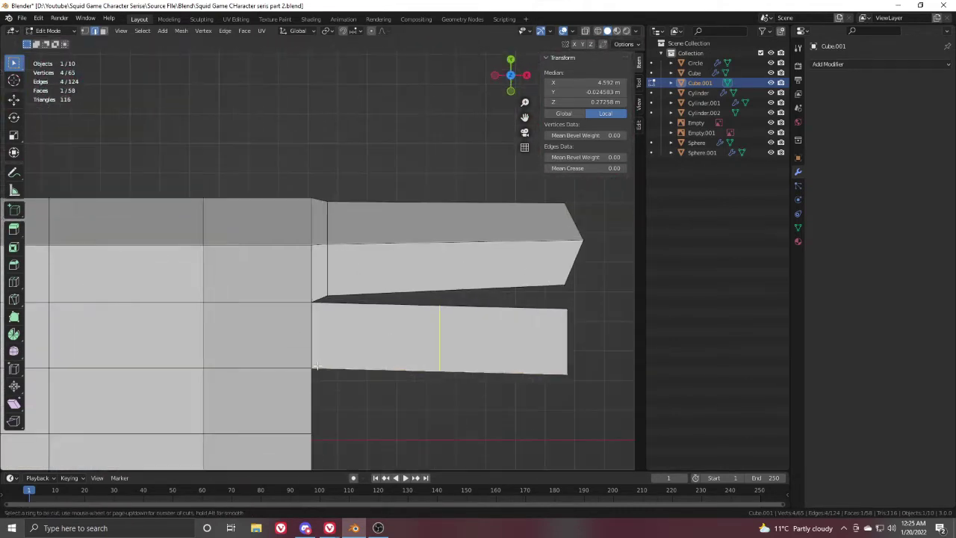
click(322, 366)
click(213, 357)
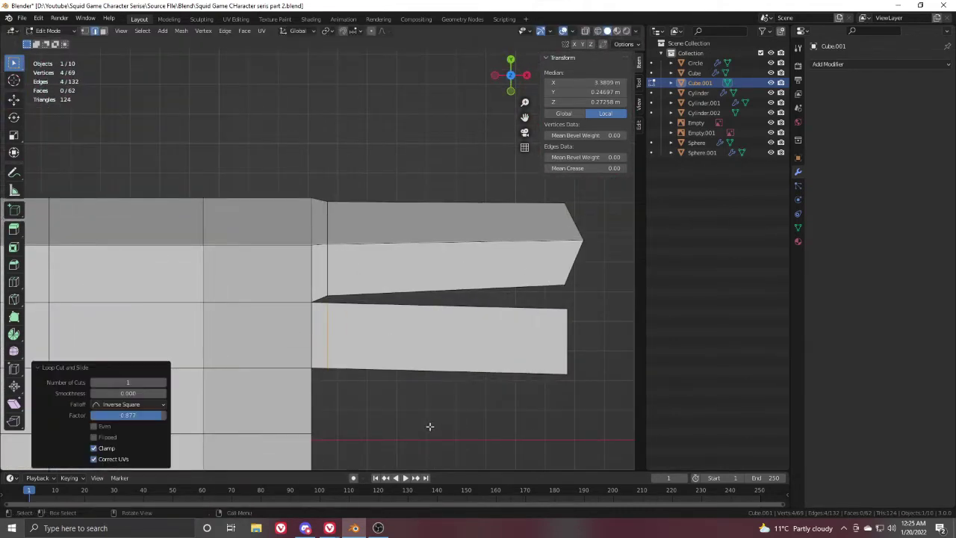
key(s)
key(y)
click(415, 418)
Step: Scale the second finger's tip along Y by about 0.782 and shift it slightly along +Y
key(z)
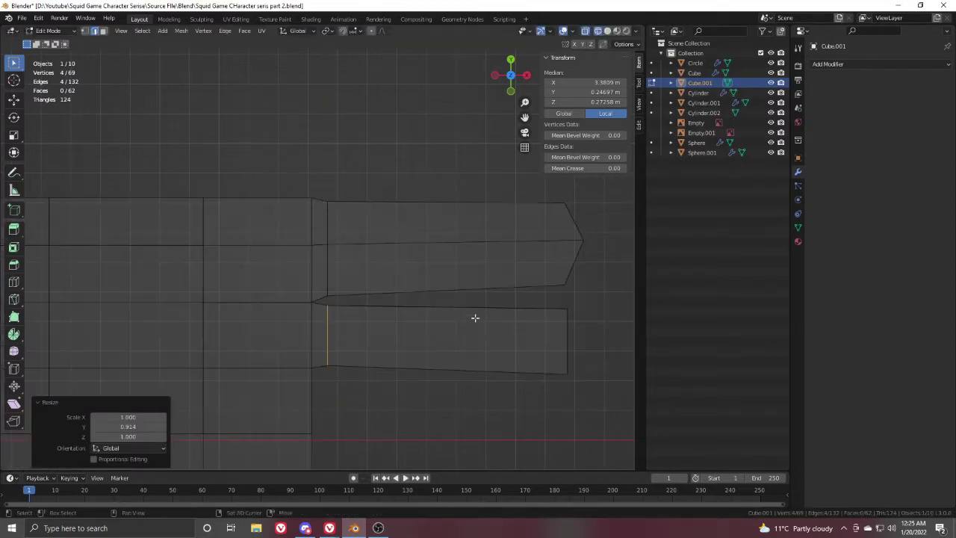
shift+middle_drag(474, 319, 407, 320)
drag(471, 299, 531, 419)
key(s)
key(y)
click(516, 404)
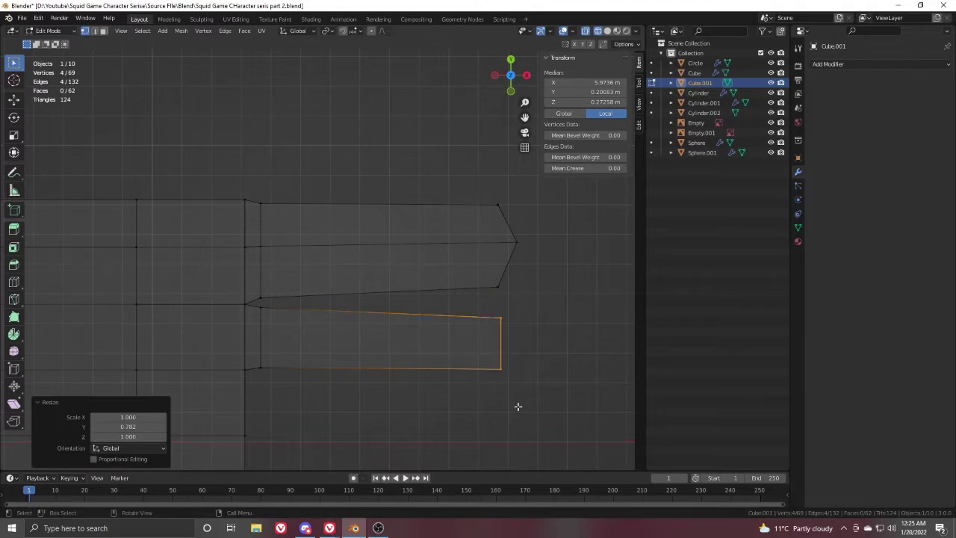
key(g)
key(y)
click(514, 399)
Step: Extrude the palm end segment beside the second finger about 0.0055 m along X and scale it along Y by about 0.933
scroll(508, 396, down, 3)
shift+middle_drag(426, 350, 466, 331)
drag(294, 294, 322, 343)
scroll(321, 344, up, 3)
key(e)
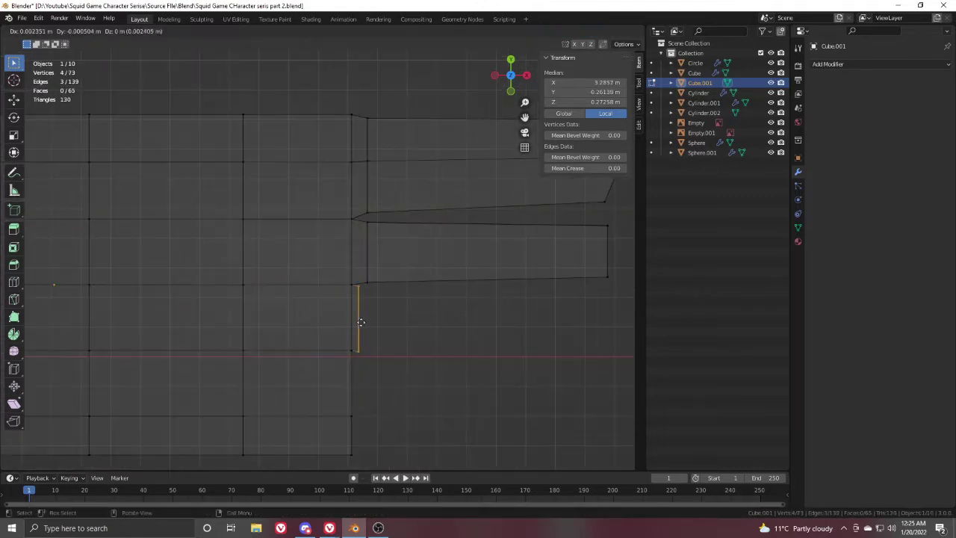
click(369, 322)
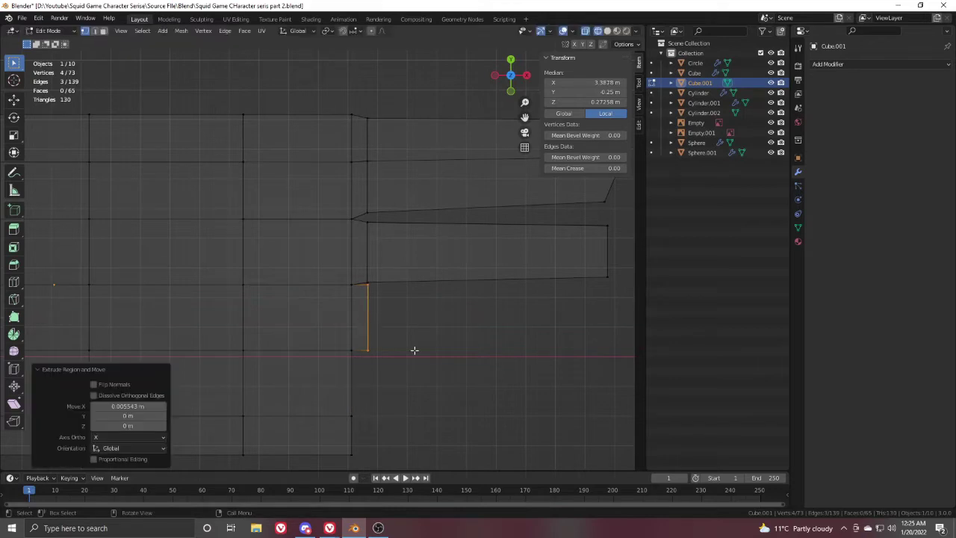
key(s)
key(y)
click(410, 348)
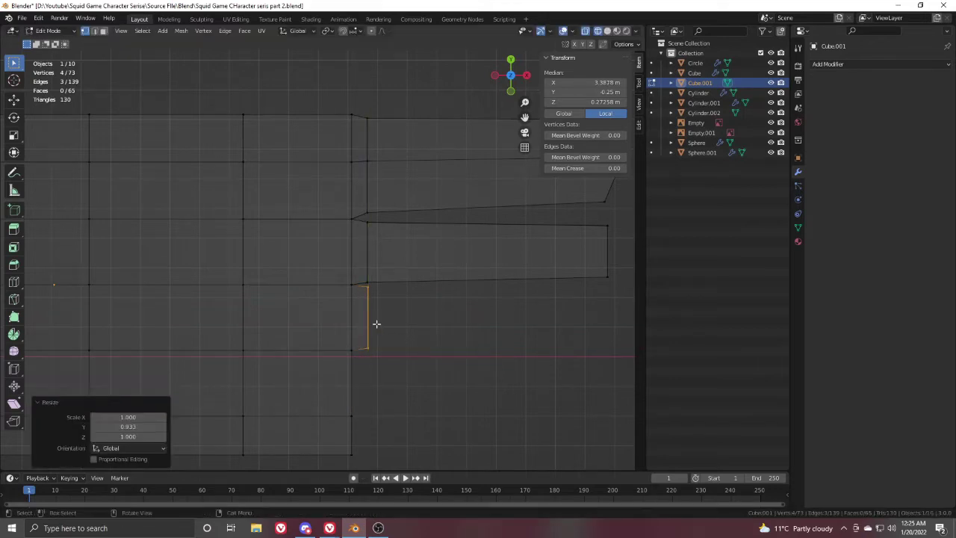
Step: Extrude the third finger's base segment about 0.081 m along X to the second finger's length
key(e)
key(x)
click(613, 326)
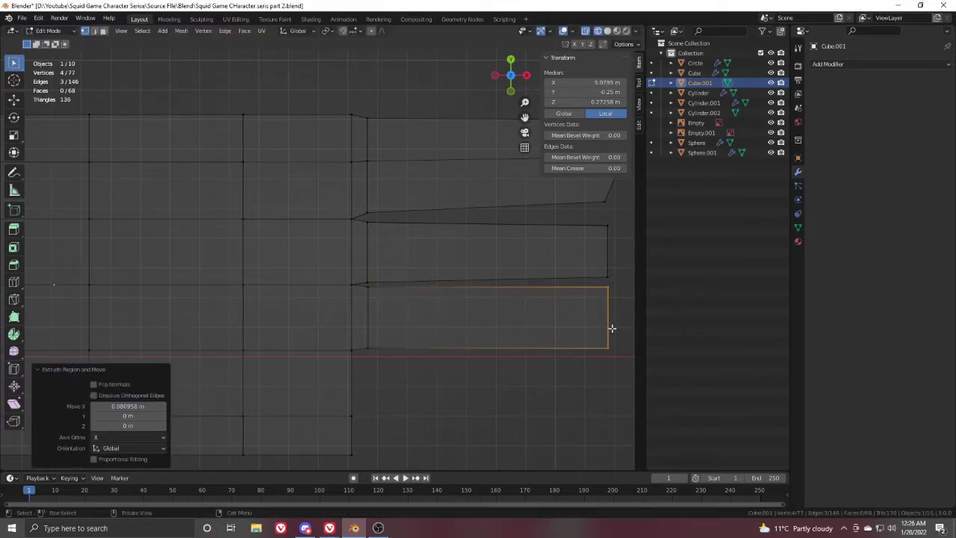
Step: Extrude the remaining palm end segments about 0.0054 m along X and scale them along Y by about 0.948
scroll(433, 314, down, 3)
scroll(332, 310, up, 2)
shift+middle_drag(333, 310, 371, 328)
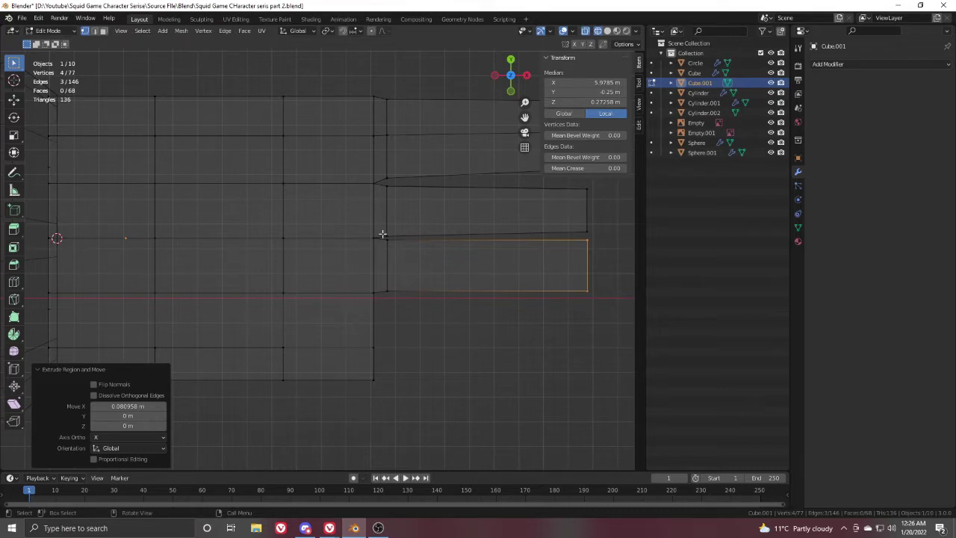
scroll(383, 234, down, 3)
shift+middle_drag(338, 288, 323, 302)
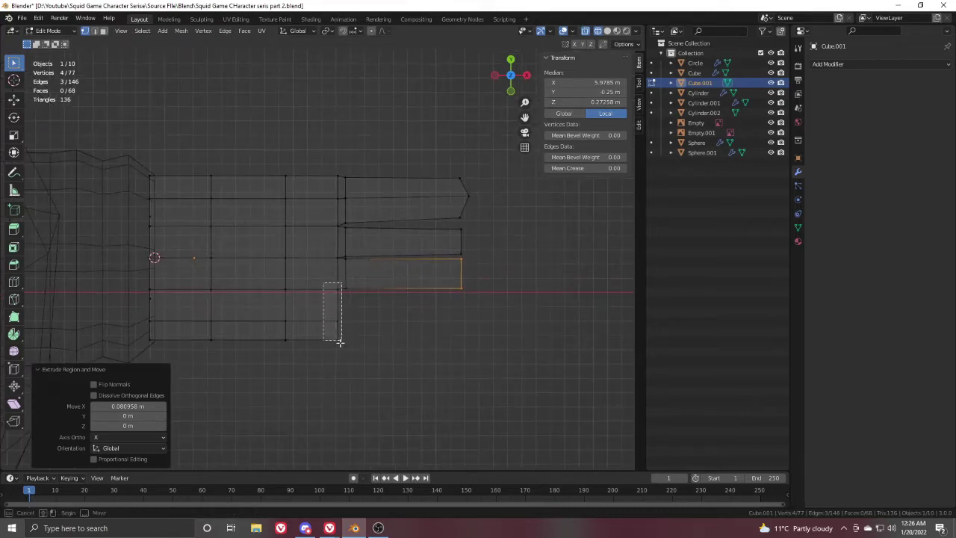
drag(340, 344, 341, 351)
scroll(342, 351, up, 3)
drag(324, 306, 357, 409)
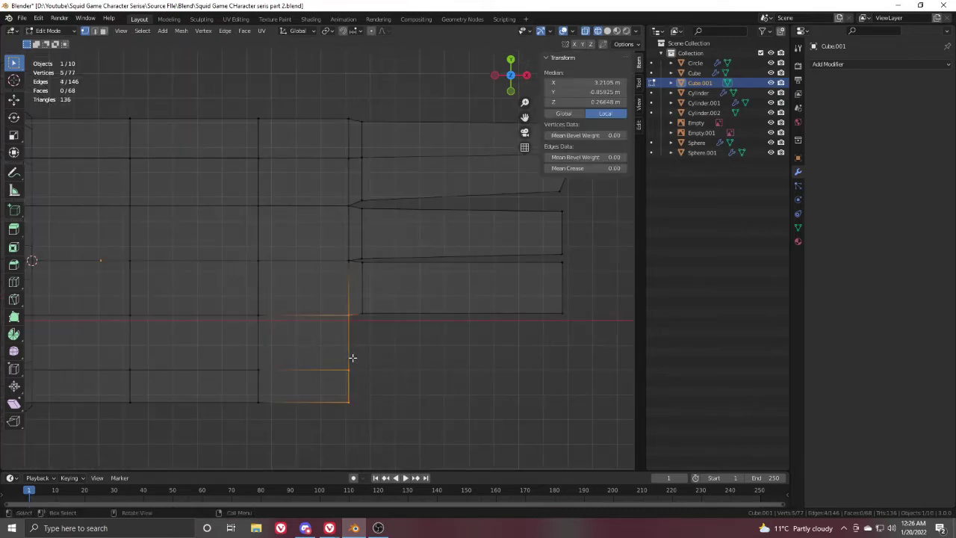
key(e)
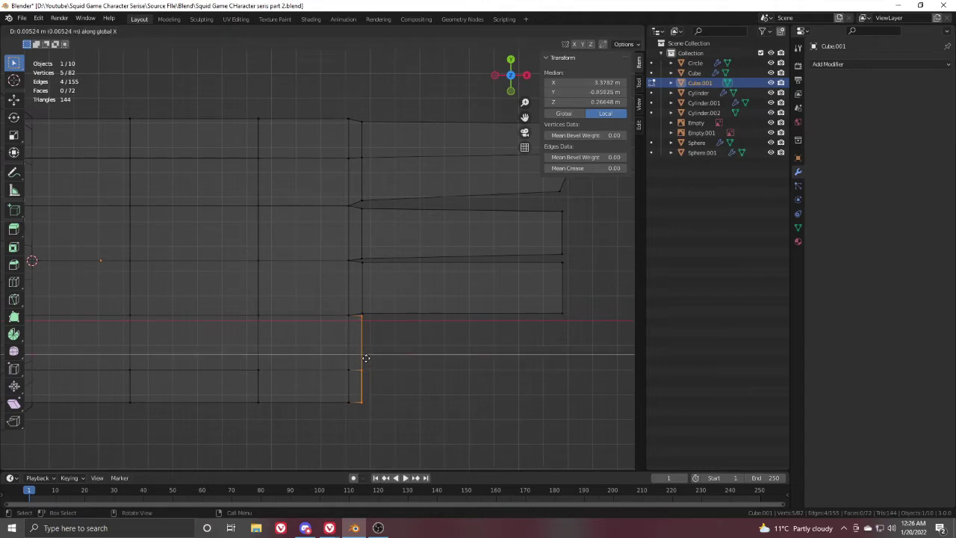
click(365, 358)
key(s)
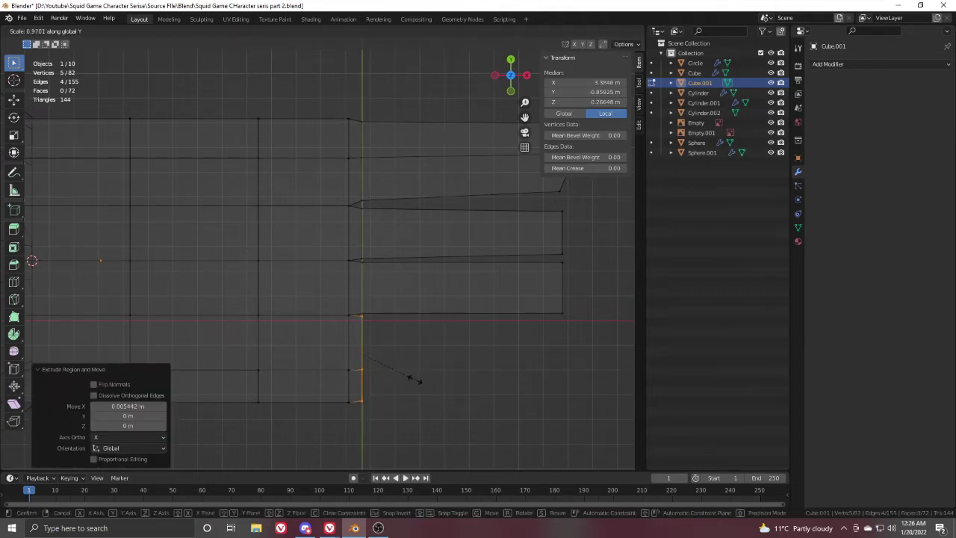
click(413, 379)
Step: Extrude the fourth finger's base about 0.081 m along X to match the third finger's length
key(x)
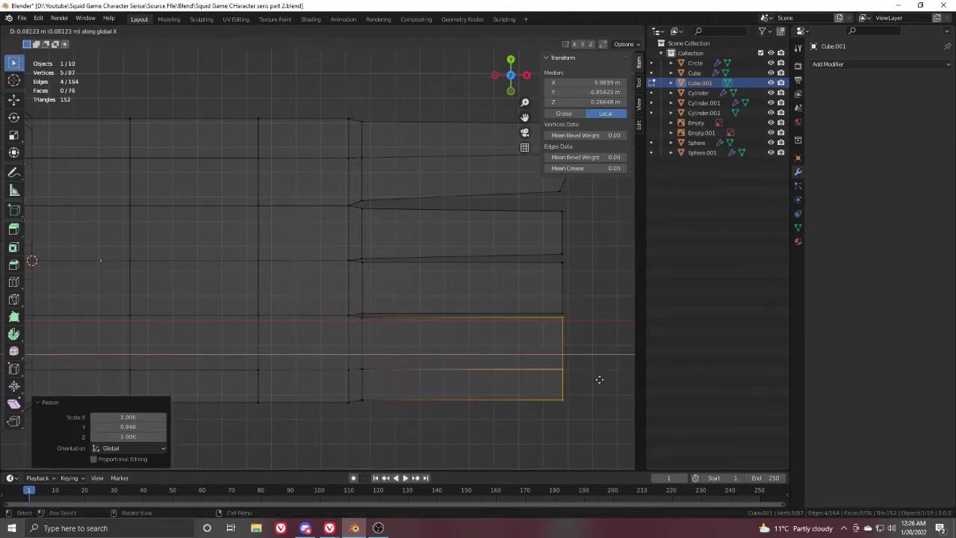
click(586, 381)
key(alt+z)
key(Tab)
Step: Inspect the hand from several angles, selecting two outer side faces of the palm to compare with the front reference image
scroll(290, 363, down, 5)
middle_drag(289, 363, 300, 260)
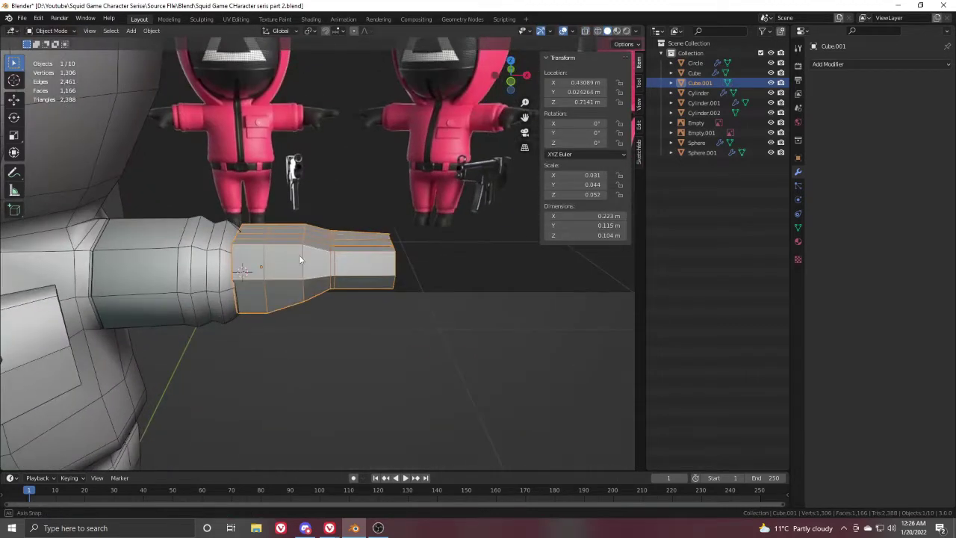
scroll(300, 260, up, 3)
key(Tab)
middle_drag(296, 293, 276, 287)
scroll(328, 282, up, 1)
key(alt+a)
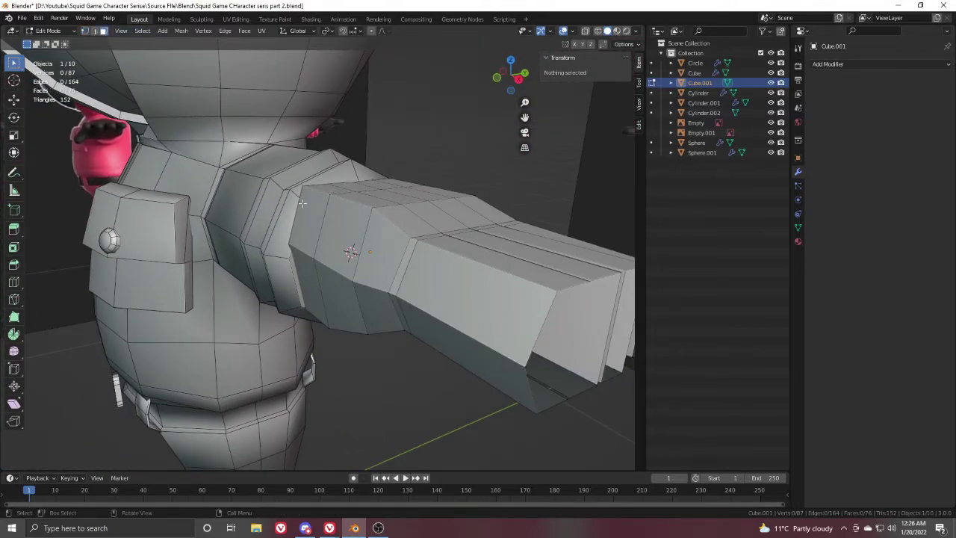
click(341, 267)
middle_drag(268, 221, 329, 226)
shift+click(350, 279)
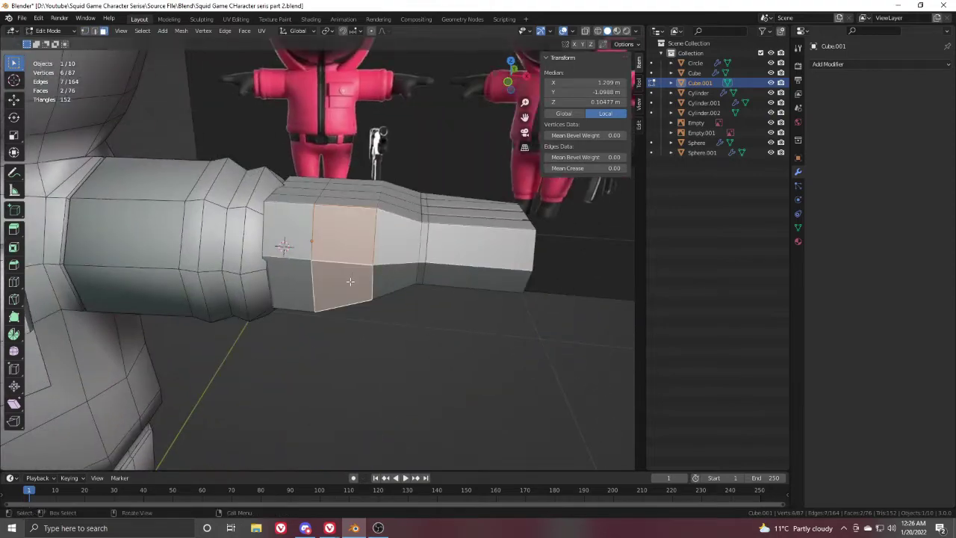
key(KP_1)
key(z)
scroll(405, 322, up, 3)
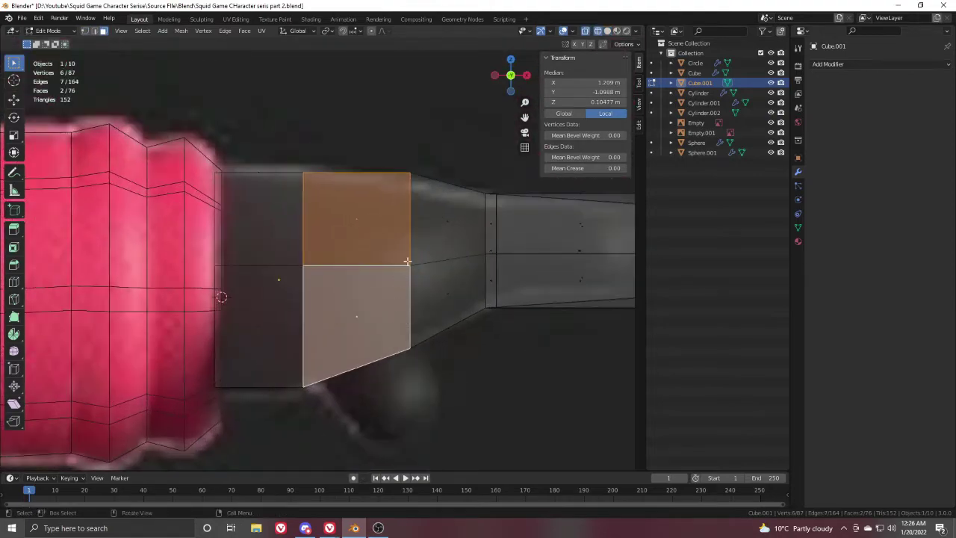
middle_drag(408, 261, 342, 259)
key(z)
scroll(328, 254, down, 2)
mouse_move(448, 252)
middle_down()
mouse_move(395, 258)
mouse_move(396, 274)
mouse_move(406, 254)
middle_up()
scroll(374, 274, up, 2)
scroll(374, 275, up, 2)
shift+middle_drag(295, 212, 237, 211)
scroll(319, 172, down, 2)
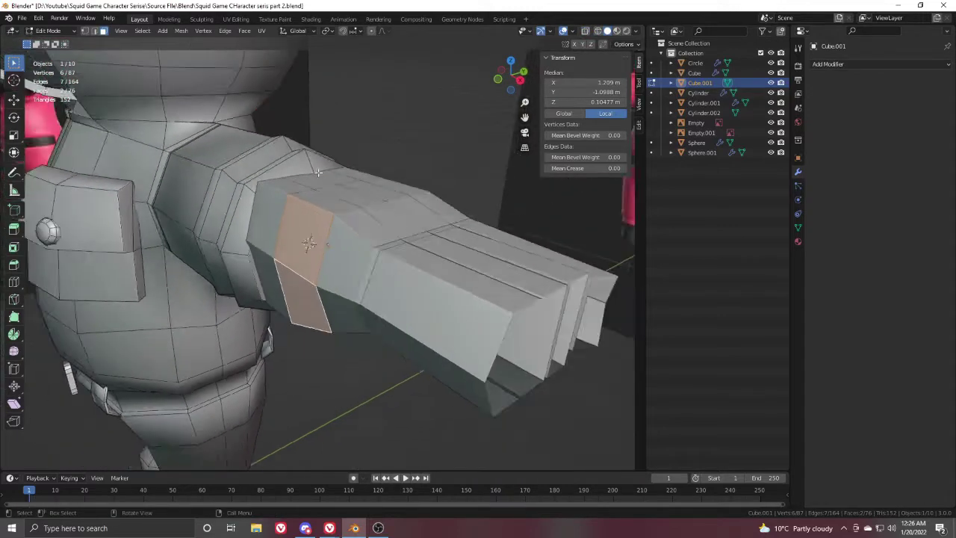
middle_drag(318, 172, 277, 161)
scroll(289, 173, up, 4)
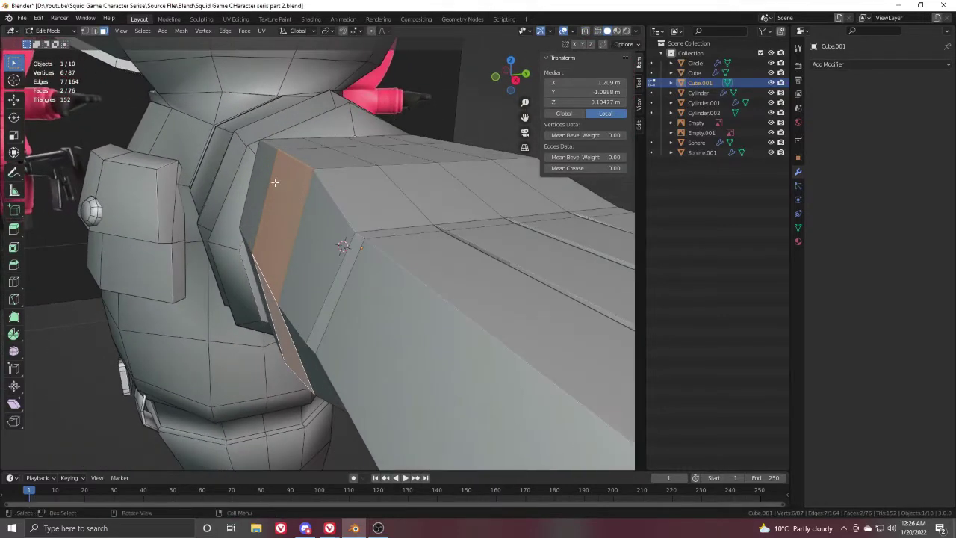
Step: Edge-slide the upper edge loop on the index side of the hand partway down the side
click(94, 32)
click(342, 204)
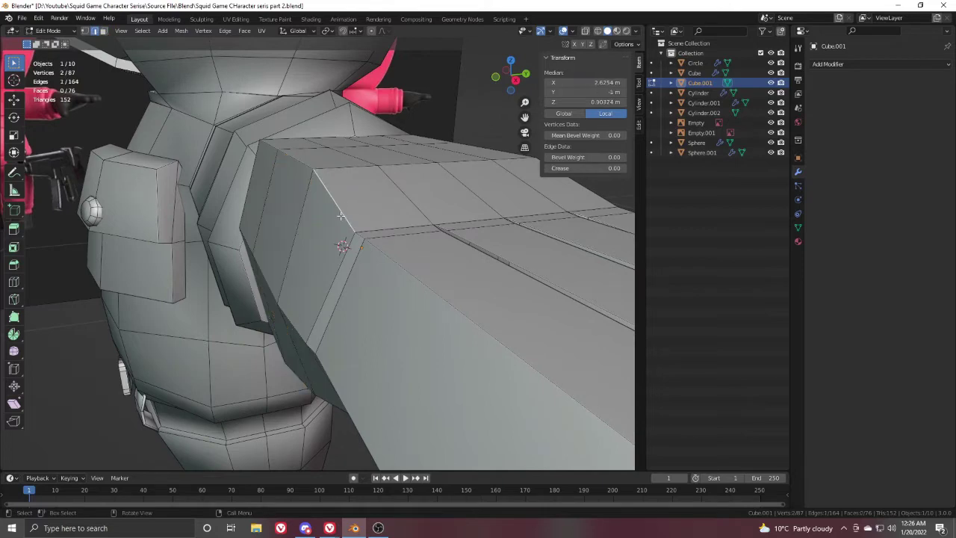
alt+shift+click(343, 203)
alt+shift+click(342, 203)
alt+scroll(342, 202, down, 1)
mouse_move(342, 202)
middle_down()
mouse_move(331, 190)
mouse_move(327, 198)
middle_up()
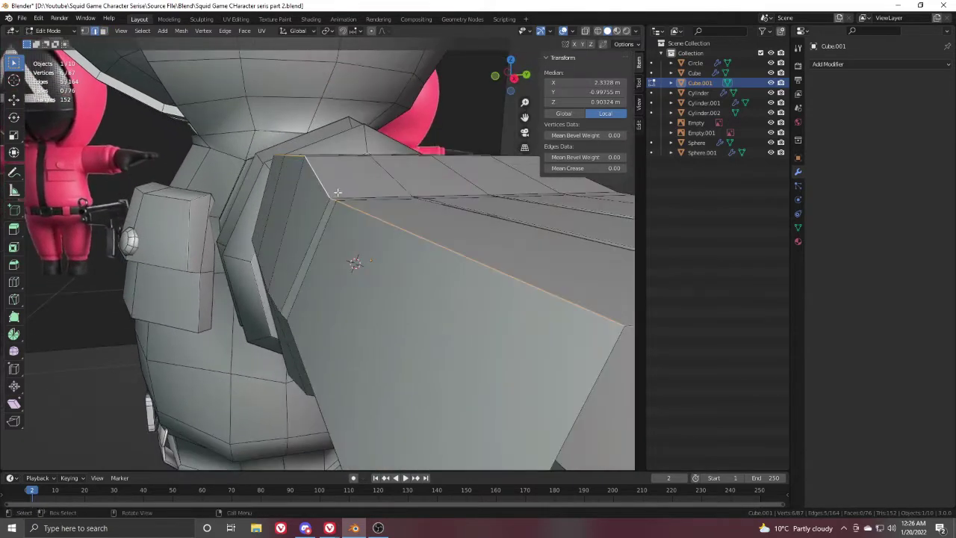
key(g)
key(g)
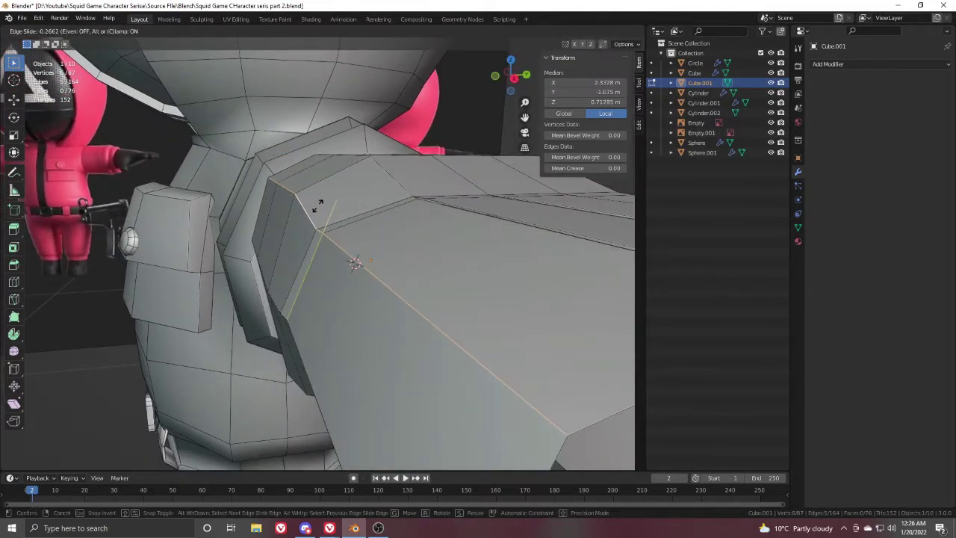
click(315, 208)
middle_drag(315, 208, 359, 294)
Step: Edge-slide the lower edge loop on the same side of the hand partway up toward the middle
click(337, 326)
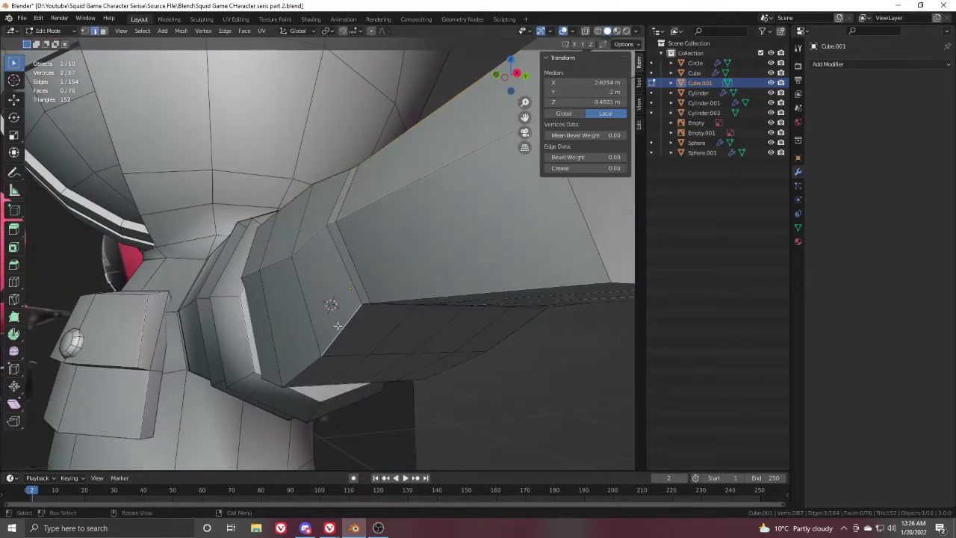
key(g)
key(g)
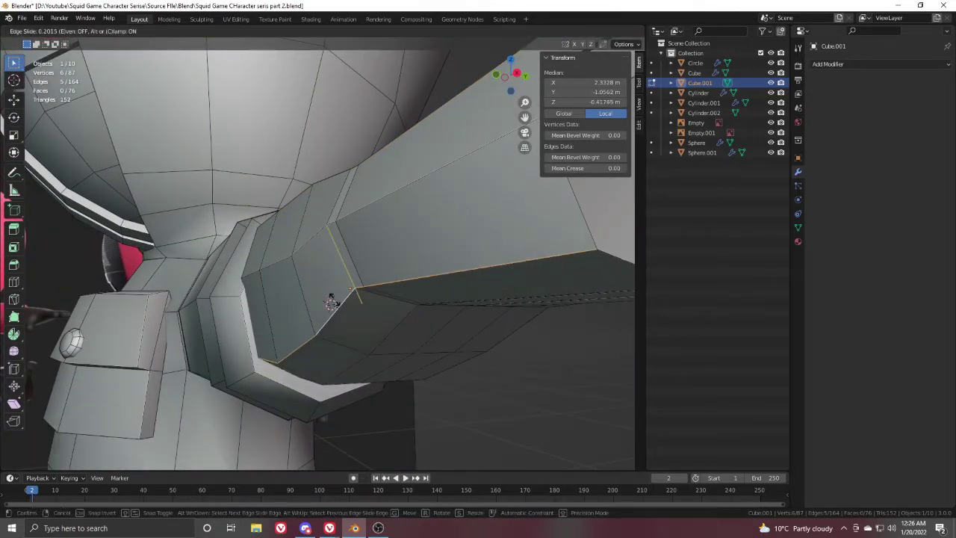
click(333, 292)
scroll(336, 262, down, 3)
middle_drag(336, 262, 364, 200)
key(Tab)
scroll(351, 216, up, 2)
key(ctrl+Tab)
click(365, 252)
Step: Extrude the two middle side faces of the palm about 0.031 m outward along their normal as the thumb's base
click(119, 30)
click(103, 32)
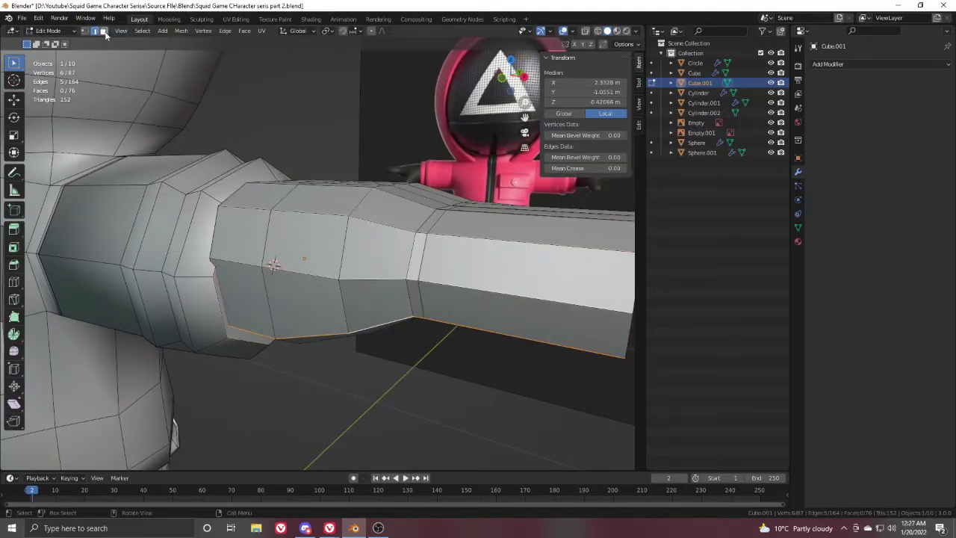
click(104, 31)
click(298, 254)
scroll(308, 272, down, 1)
shift+click(310, 284)
middle_drag(311, 285, 358, 278)
key(KP_1)
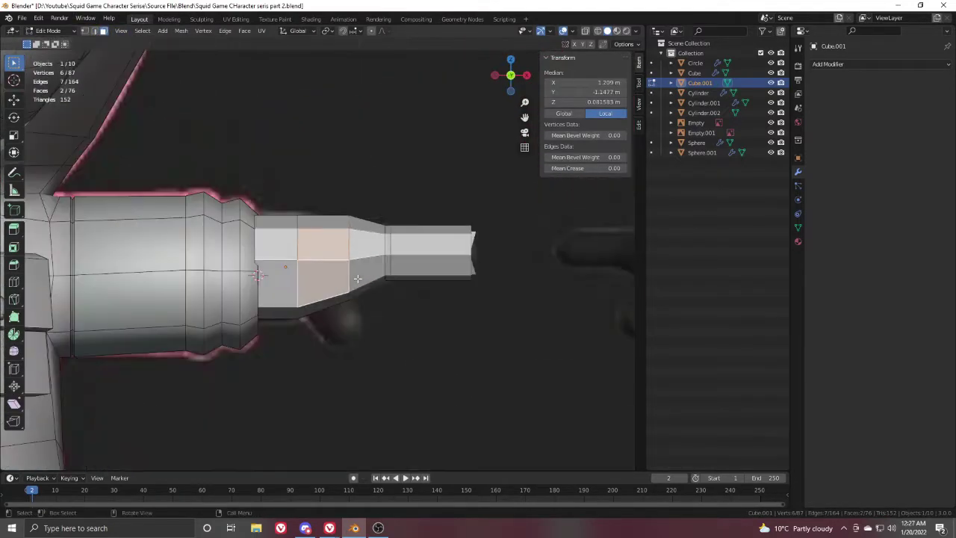
key(KP_7)
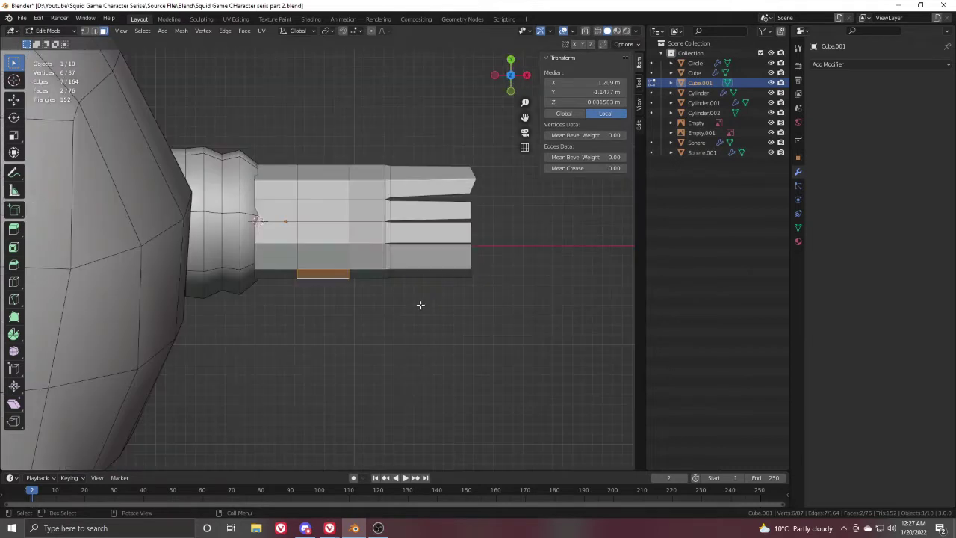
scroll(411, 310, up, 5)
key(e)
click(375, 396)
shift+middle_drag(404, 375, 350, 273)
Step: Rotate the thumb base's end toward the fingertips and move it about 0.0073 m along X and 0.0042 m along Y
key(r)
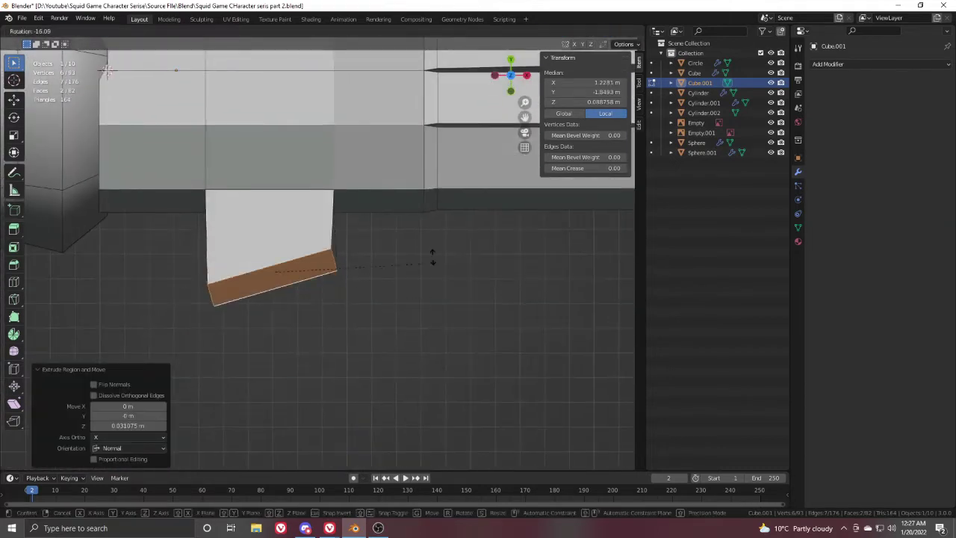
click(435, 250)
key(g)
click(455, 239)
Step: Extrude the thumb's tip segment along its normal, scaling its end to about 0.707 and rotating it about -13.4° around Z
key(e)
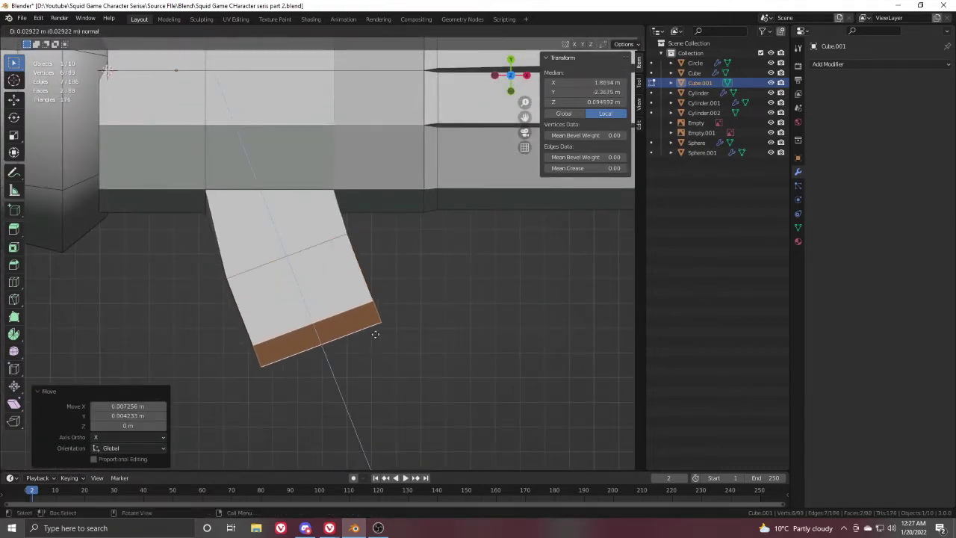
click(412, 392)
key(s)
click(473, 353)
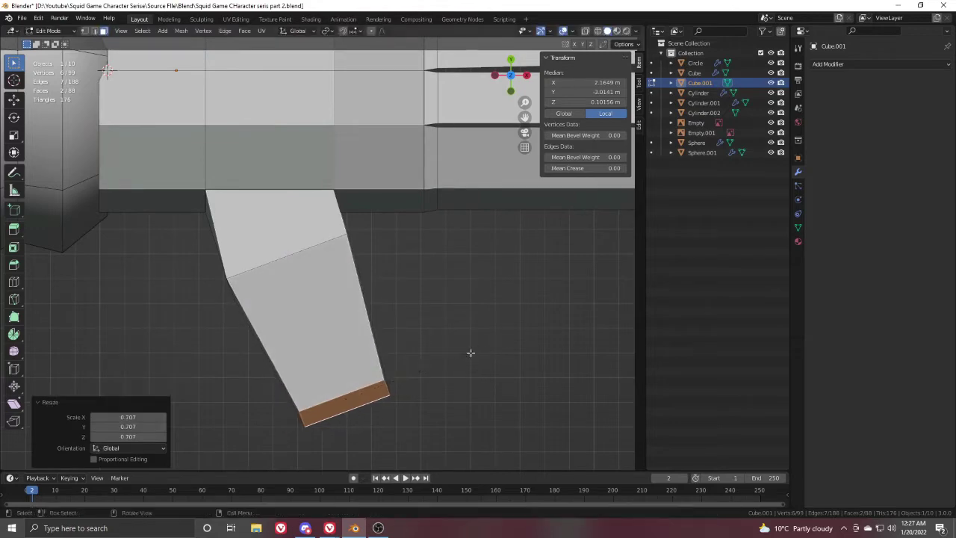
key(r)
click(402, 341)
middle_drag(402, 340, 340, 224)
scroll(307, 246, down, 2)
scroll(287, 200, down, 5)
scroll(397, 208, up, 2)
scroll(431, 269, up, 4)
scroll(340, 224, down, 1)
scroll(339, 224, up, 2)
Step: Edge-slide the two vertical edges at the thumb's wrist-side base toward the wrist by a factor of about -0.431
click(95, 31)
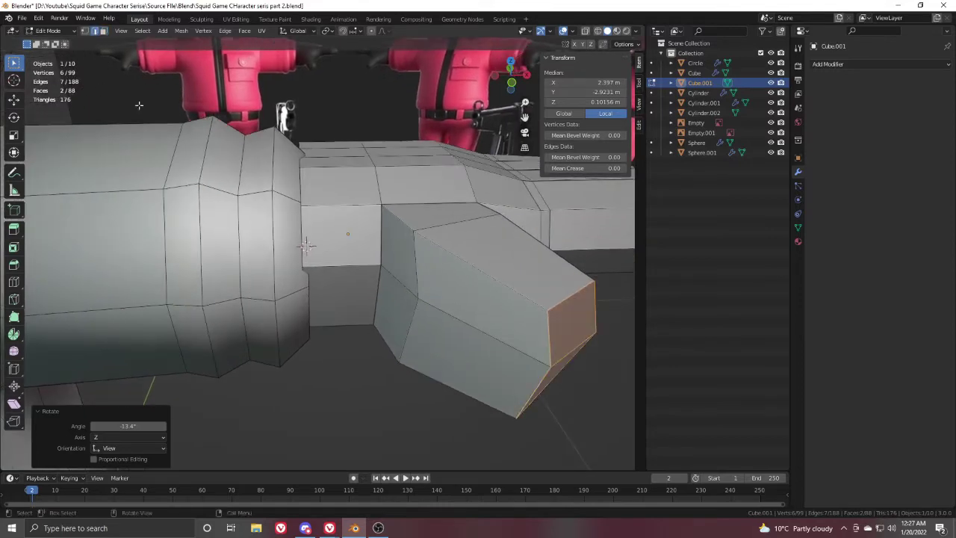
click(377, 239)
shift+click(380, 282)
key(g)
key(g)
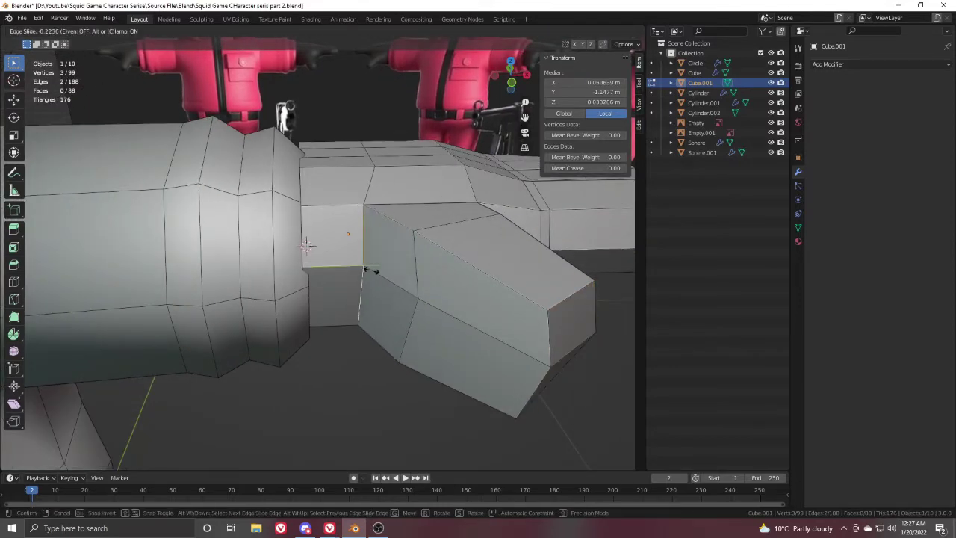
click(305, 245)
Step: Vertex-slide the middle vertex where the thumb's finger-side base meets the palm
middle_drag(305, 245, 461, 225)
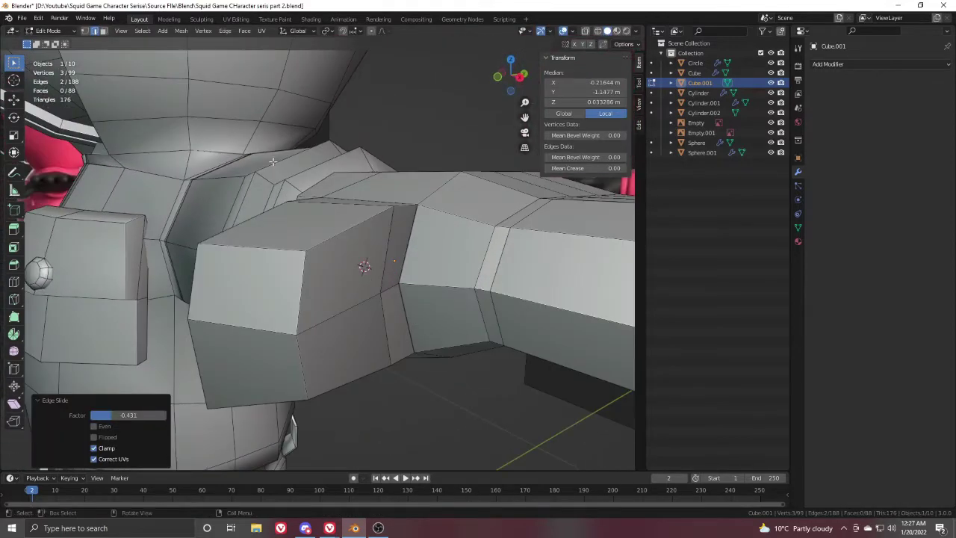
click(408, 286)
key(g)
key(g)
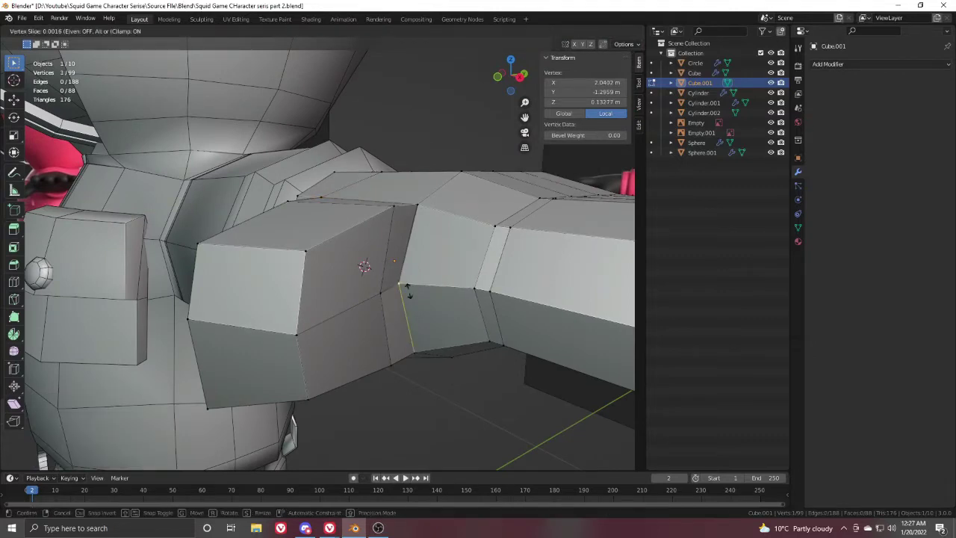
click(425, 291)
Step: Move the middle edge on the thumb's wrist side about -0.0073 m along X and -0.0053 m along Y to round it
click(382, 292)
scroll(378, 277, down, 2)
middle_drag(367, 256, 557, 198)
middle_drag(397, 277, 499, 318)
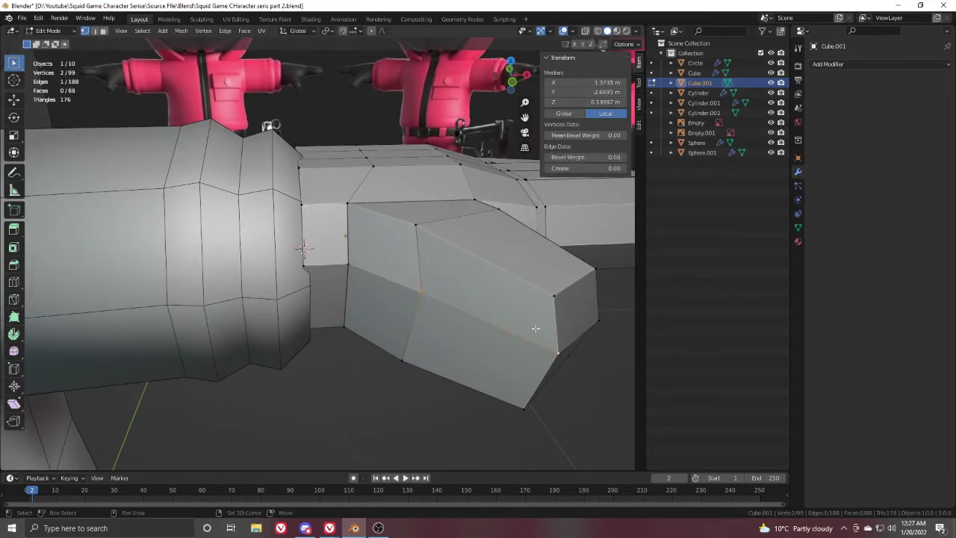
scroll(478, 310, down, 4)
middle_drag(426, 293, 357, 258)
scroll(363, 266, up, 5)
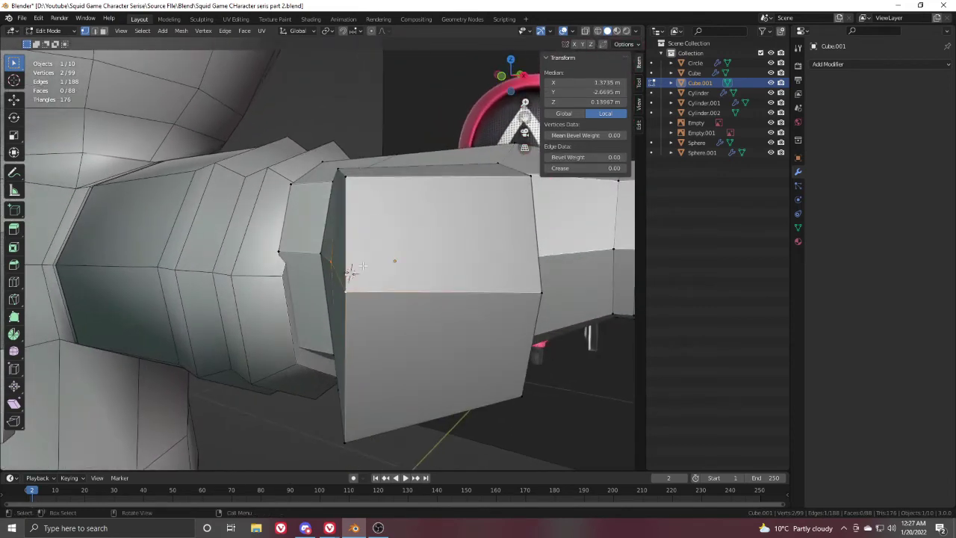
key(g)
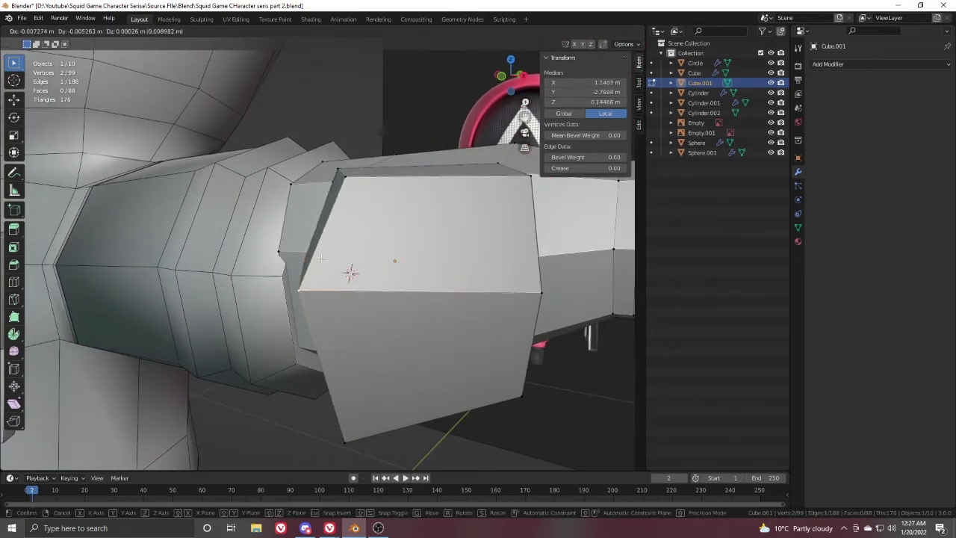
click(321, 259)
Step: Reposition the upper edge on the thumb's finger side to refine its outline
middle_drag(322, 258, 342, 252)
middle_drag(220, 270, 236, 280)
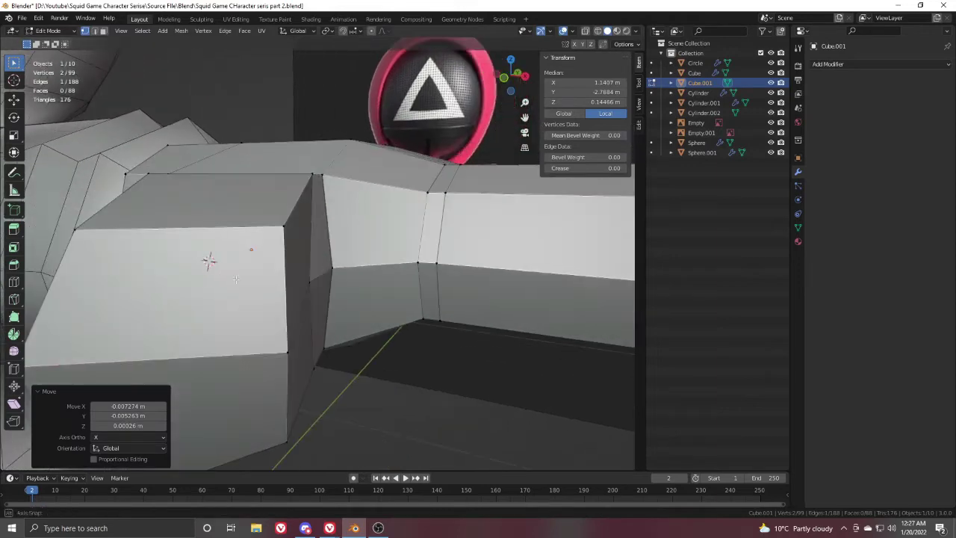
click(314, 284)
scroll(313, 283, down, 5)
mouse_move(310, 283)
middle_down()
mouse_move(330, 301)
mouse_move(296, 273)
middle_up()
scroll(294, 272, up, 2)
scroll(306, 254, up, 3)
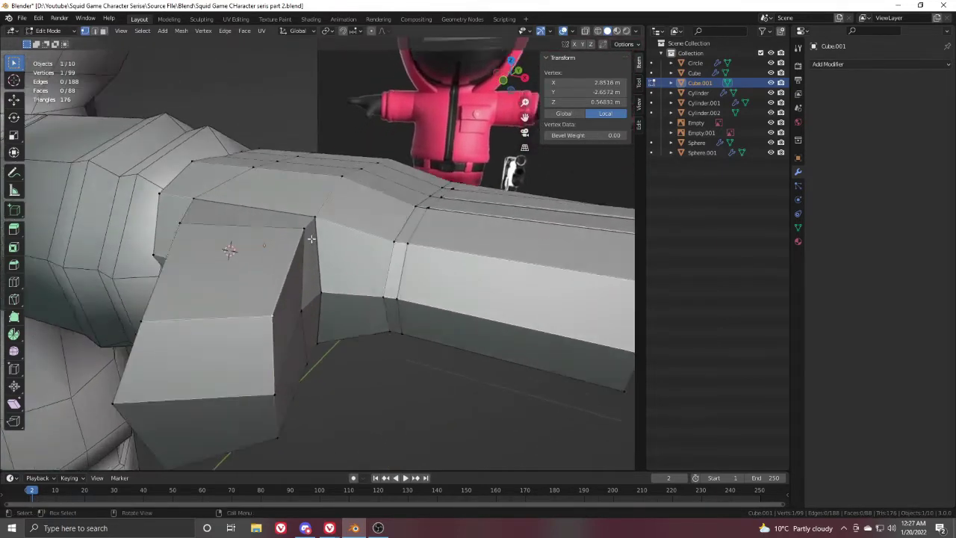
scroll(312, 239, up, 1)
shift+click(301, 227)
middle_drag(297, 226, 317, 212)
key(g)
click(314, 217)
right_click(313, 211)
mouse_move(315, 208)
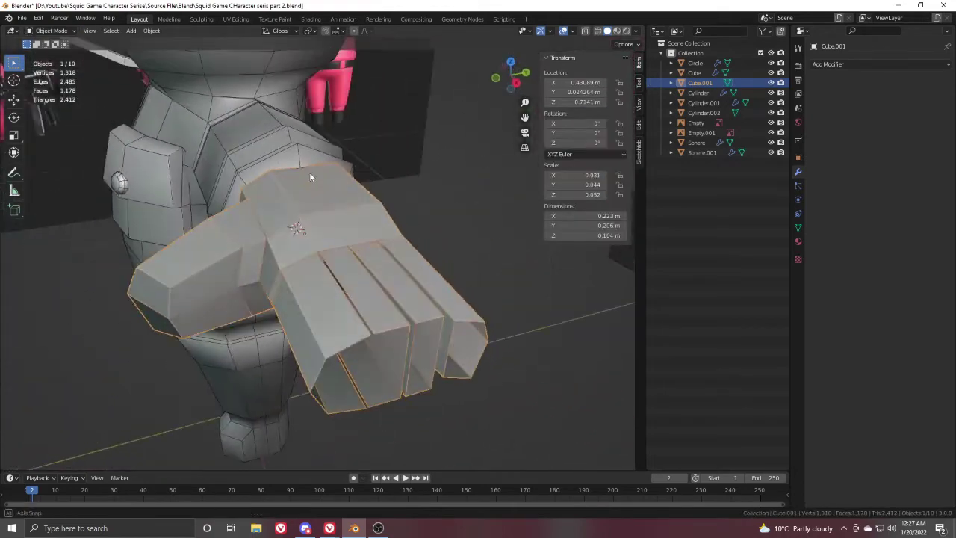
Step: Fill the second finger's open side facing the first finger with a face
middle_drag(309, 172, 349, 177)
scroll(354, 187, up, 2)
key(Tab)
scroll(365, 212, up, 3)
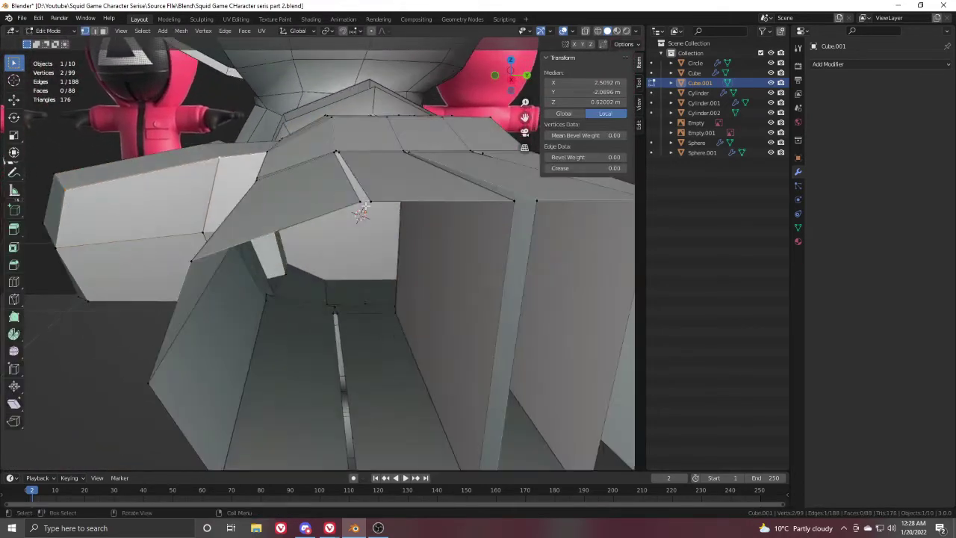
scroll(350, 362, down, 5)
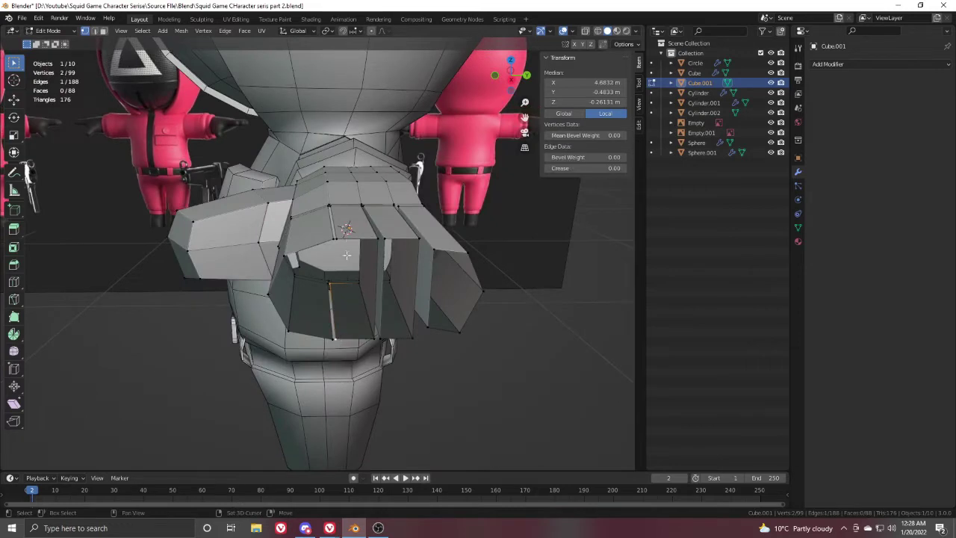
shift+click(344, 230)
scroll(341, 209, up, 3)
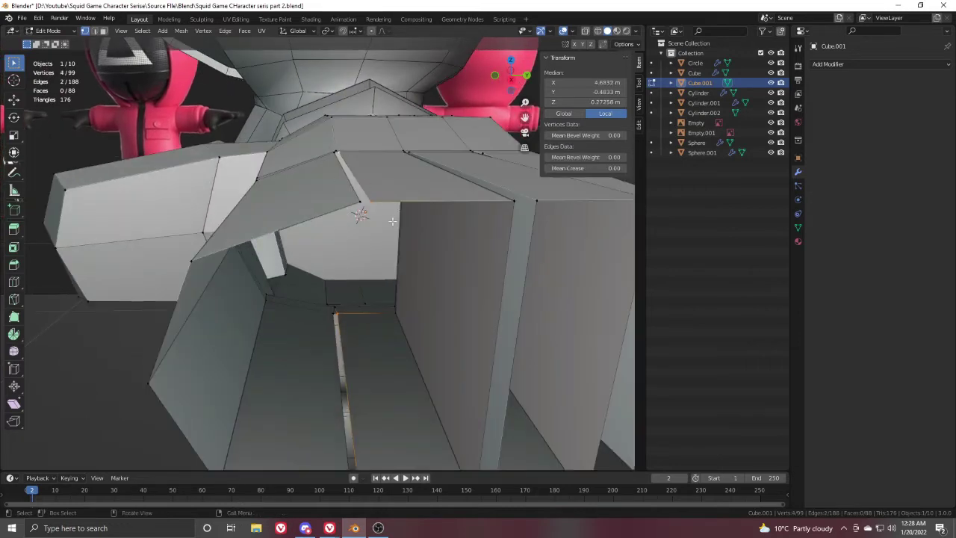
middle_drag(393, 221, 391, 179)
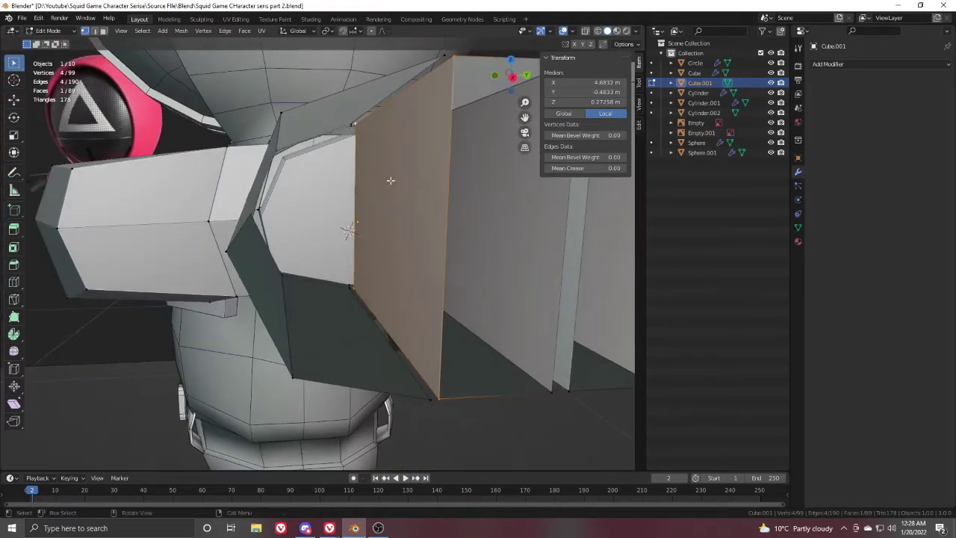
Step: Fill the narrow opening at the base of the gap between the first and second fingers with a face
scroll(389, 194, up, 4)
click(389, 327)
shift+click(397, 328)
scroll(396, 299, down, 4)
middle_drag(396, 239, 393, 273)
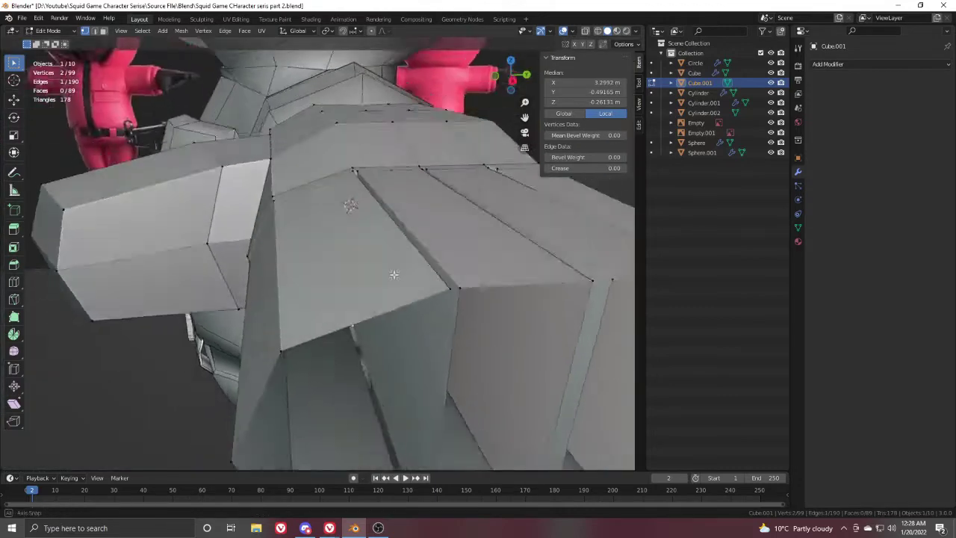
scroll(390, 250, up, 4)
key(f)
scroll(403, 242, down, 4)
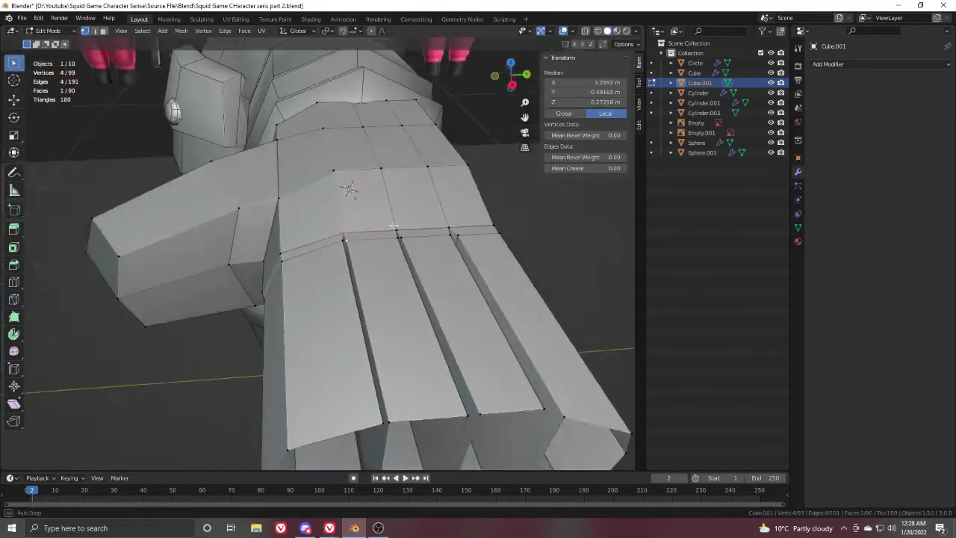
Step: Try to fill the first finger's open side facing the second finger with a face
middle_drag(403, 241, 307, 238)
scroll(307, 236, up, 2)
click(329, 240)
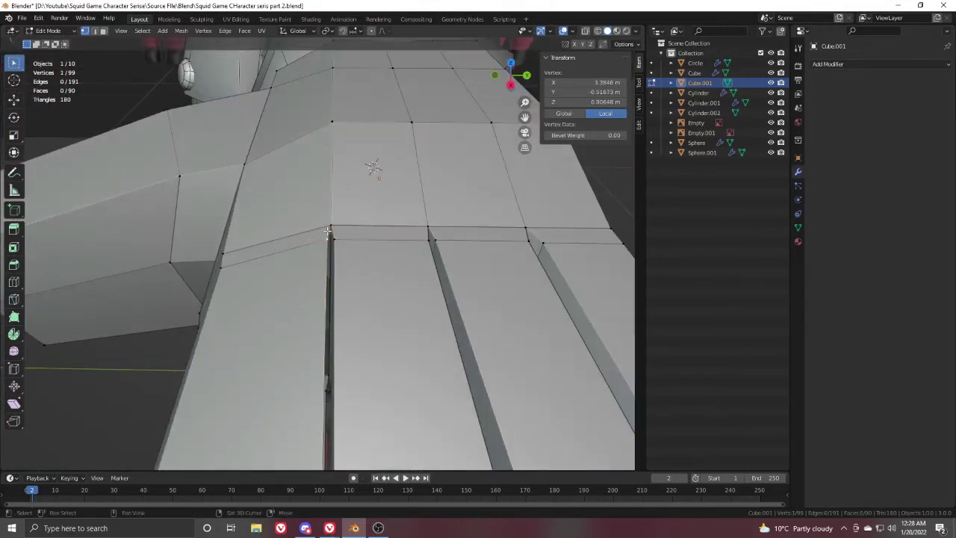
shift+click(327, 390)
scroll(327, 387, down, 4)
middle_drag(327, 373, 325, 340)
shift+click(325, 223)
scroll(355, 192, up, 2)
middle_drag(324, 222, 359, 273)
scroll(360, 276, up, 4)
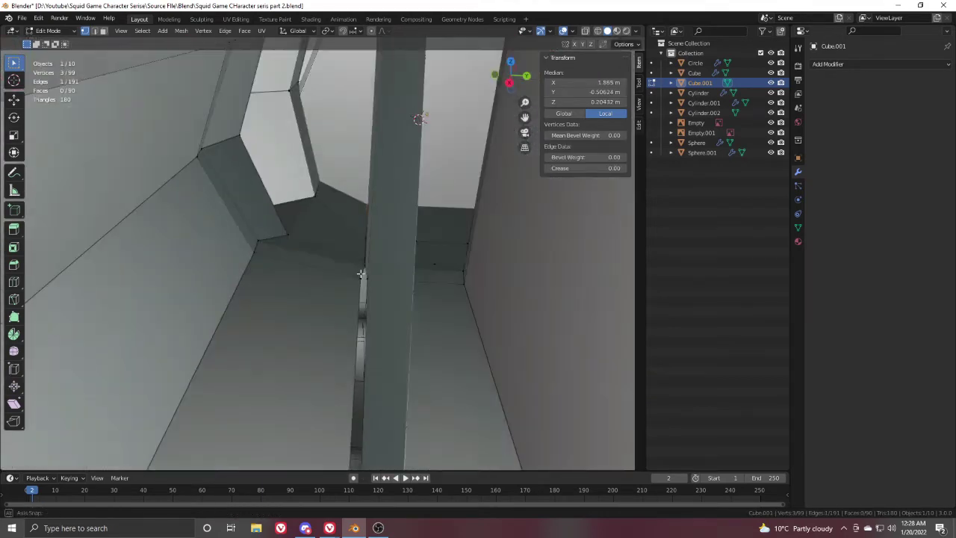
key(f)
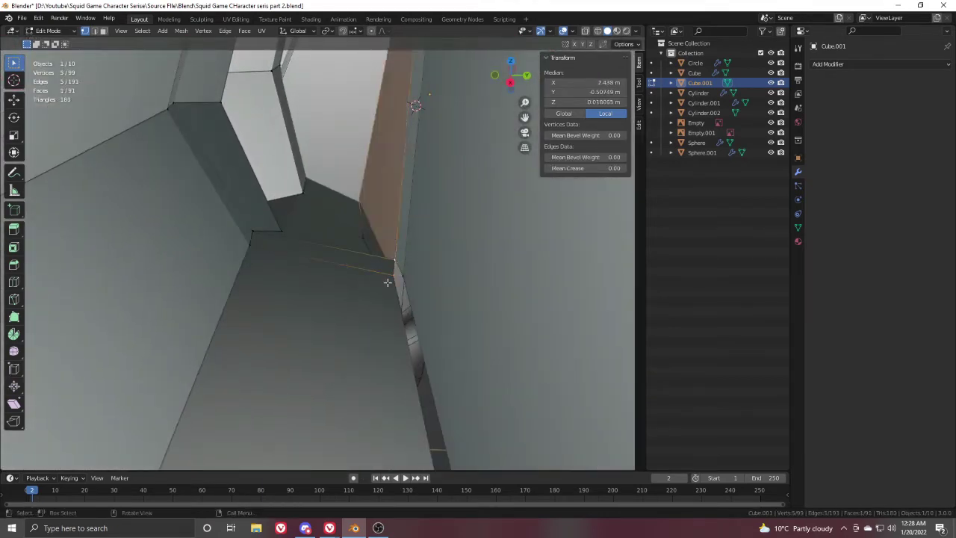
key(ctrl+z)
Step: Reselect the correct vertices in see-through view and close the first finger's inner side, including its short base segment, with faces
scroll(388, 263, down, 1)
key(z)
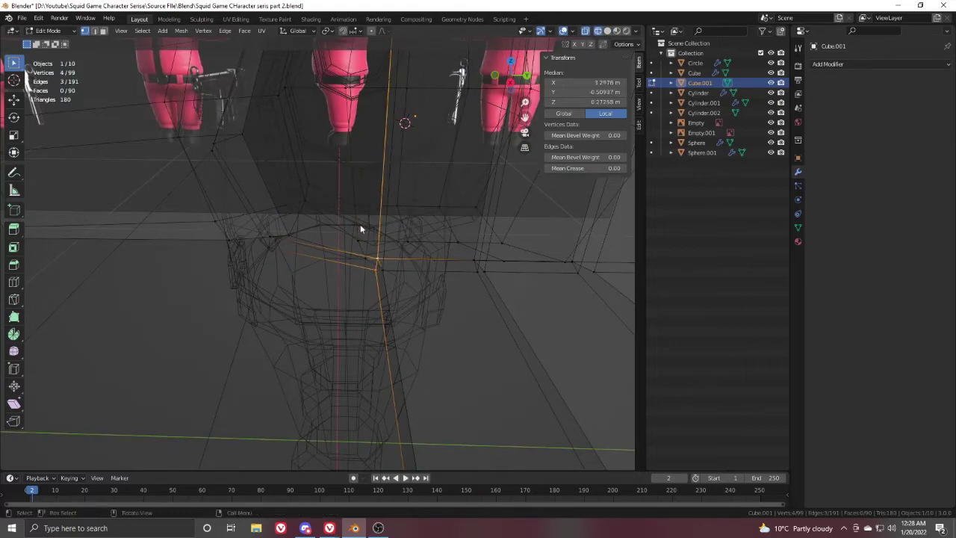
key(alt+z)
click(376, 269)
scroll(366, 261, down, 5)
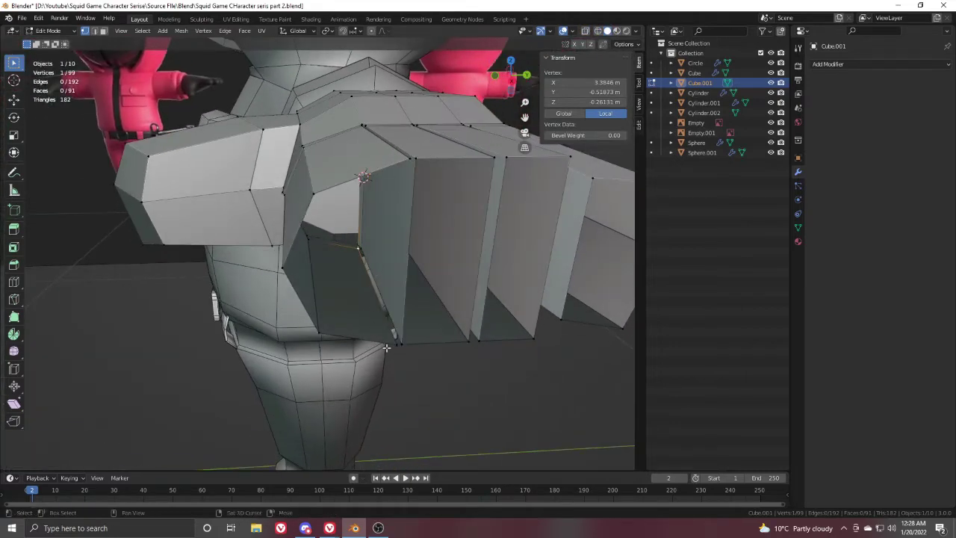
scroll(384, 209, up, 2)
middle_drag(383, 208, 359, 234)
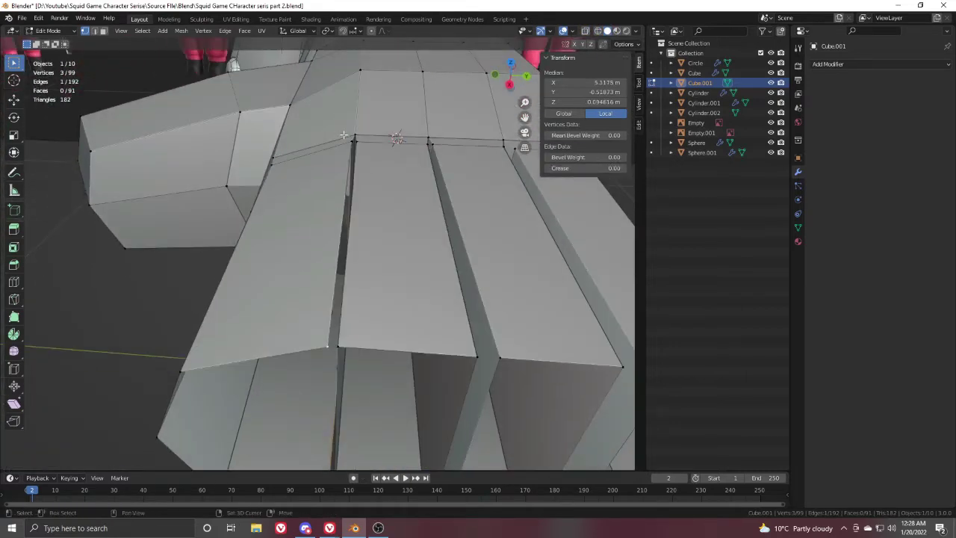
Step: Leave mesh editing and add a Subdivision Surface modifier to the hand
scroll(368, 174, down, 5)
middle_drag(368, 174, 395, 225)
key(Tab)
scroll(358, 214, up, 2)
scroll(394, 220, up, 2)
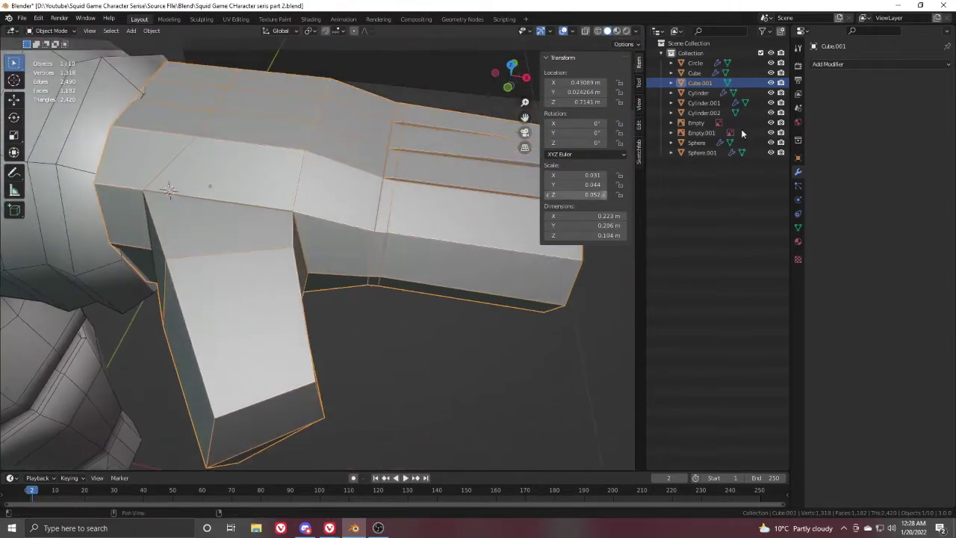
click(845, 65)
click(772, 248)
scroll(381, 200, down, 5)
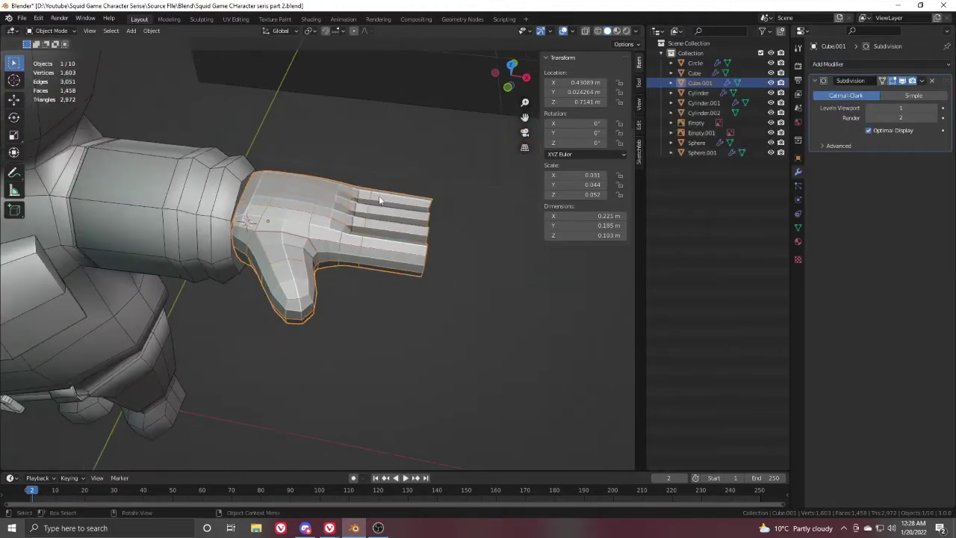
Step: Delete the closed end faces of the hand at the wrist, where it meets the sleeve
middle_drag(381, 199, 409, 183)
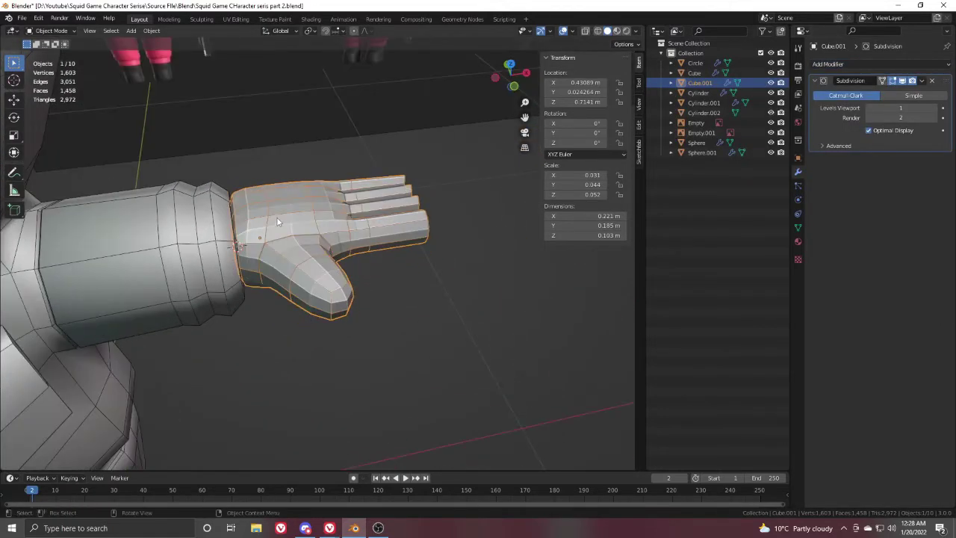
shift+middle_drag(256, 218, 273, 230)
scroll(346, 224, down, 2)
key(ctrl+Tab)
click(437, 232)
scroll(171, 133, up, 2)
middle_drag(161, 133, 198, 133)
middle_drag(106, 46, 292, 148)
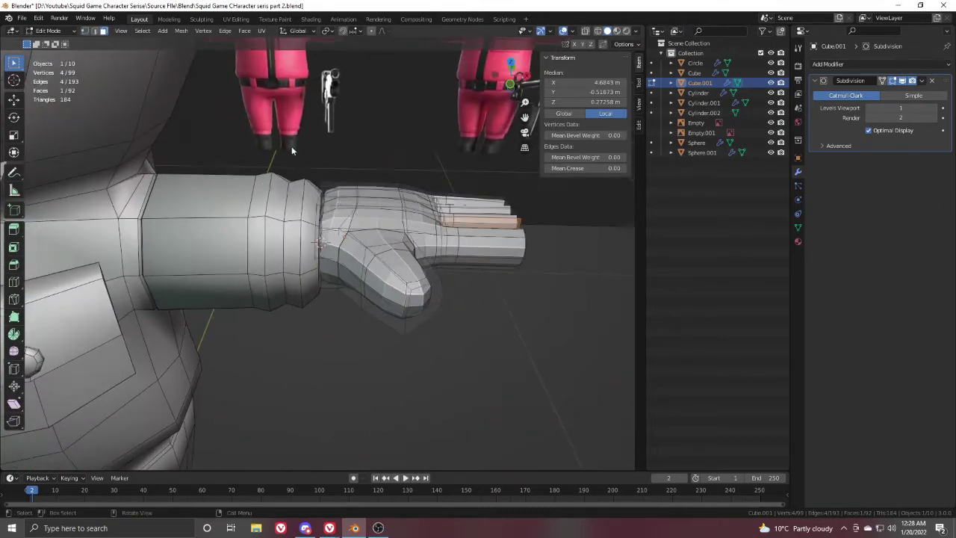
key(shift+z)
drag(275, 153, 327, 340)
scroll(369, 187, up, 1)
middle_drag(371, 188, 393, 184)
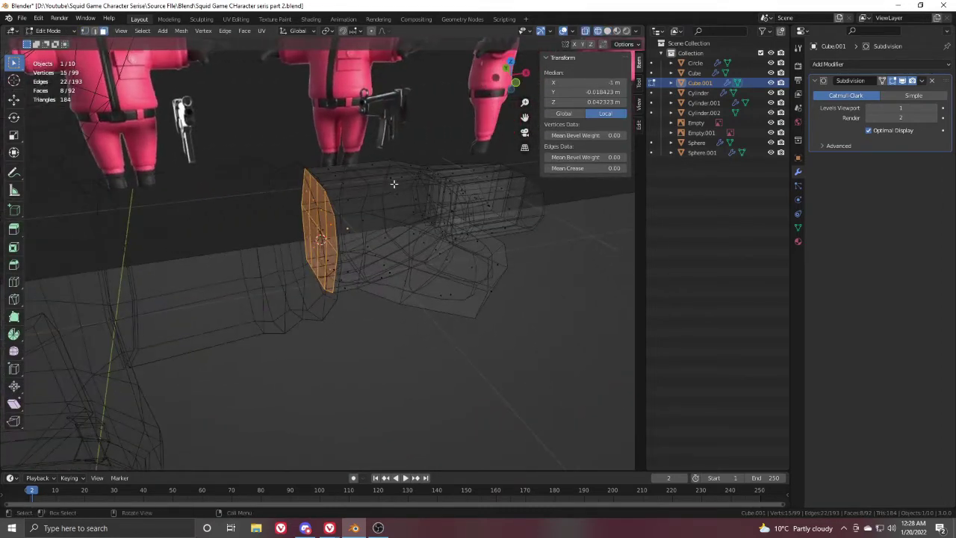
scroll(393, 183, up, 1)
scroll(356, 217, up, 3)
key(x)
click(422, 183)
key(shift+z)
scroll(322, 223, down, 3)
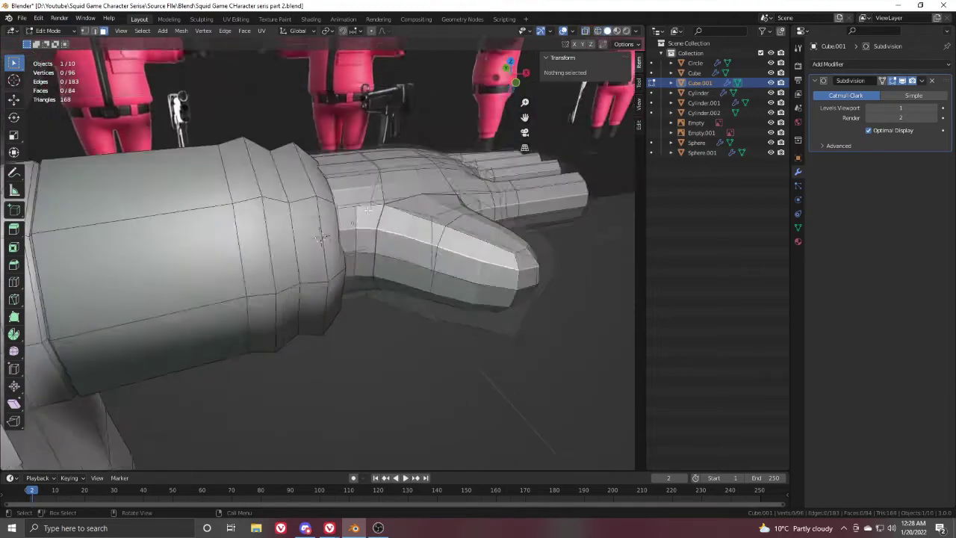
Step: Leave mesh editing and examine the spacing and shape of the four fingers from above
middle_drag(323, 222, 320, 247)
scroll(298, 224, down, 4)
key(Tab)
mouse_move(279, 209)
middle_down()
mouse_move(361, 191)
mouse_move(418, 204)
mouse_move(440, 170)
mouse_move(420, 209)
mouse_move(345, 226)
middle_up()
scroll(420, 209, up, 5)
key(KP_7)
scroll(421, 210, up, 4)
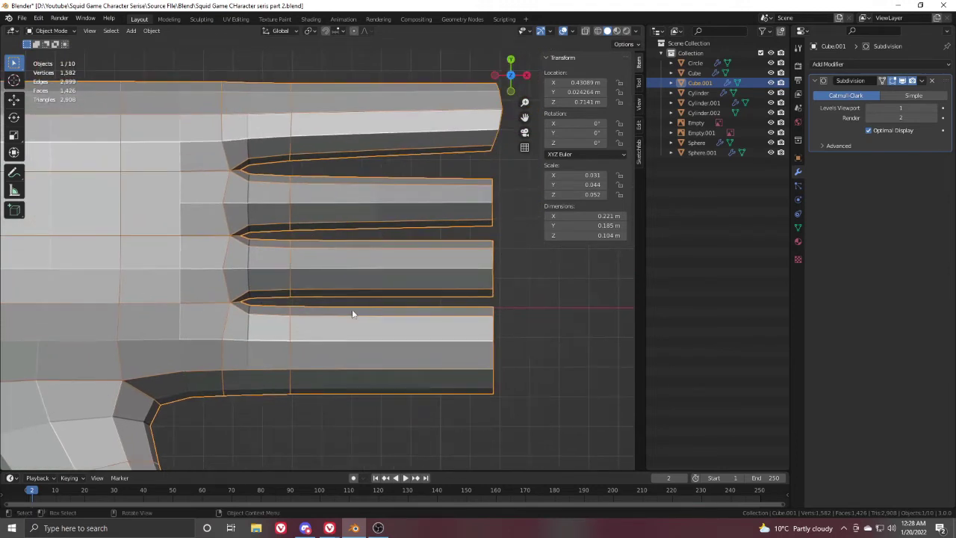
shift+middle_drag(394, 329, 384, 371)
Step: Move the little finger's tip vertices about 0.0025 m along negative Y, toward the ring finger
key(Tab)
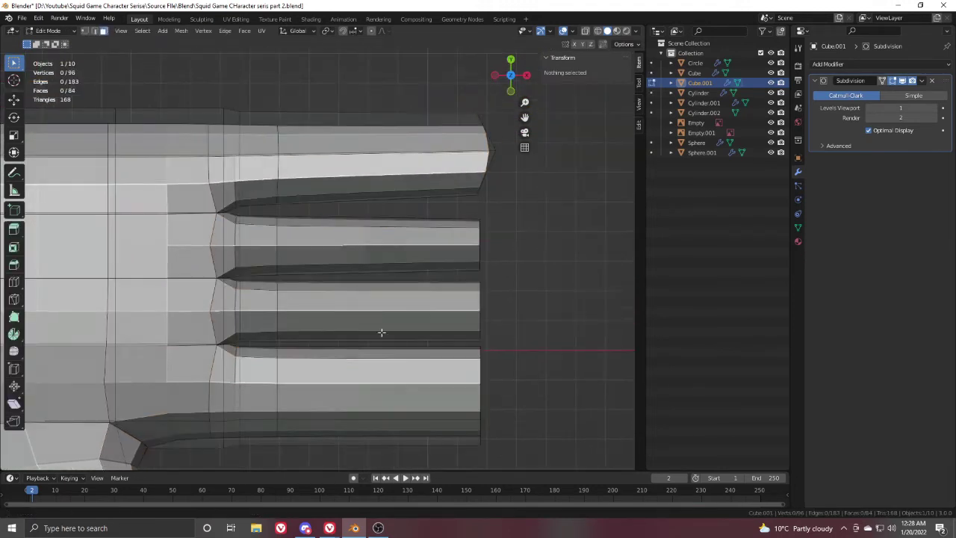
shift+middle_drag(381, 333, 382, 390)
key(shift+z)
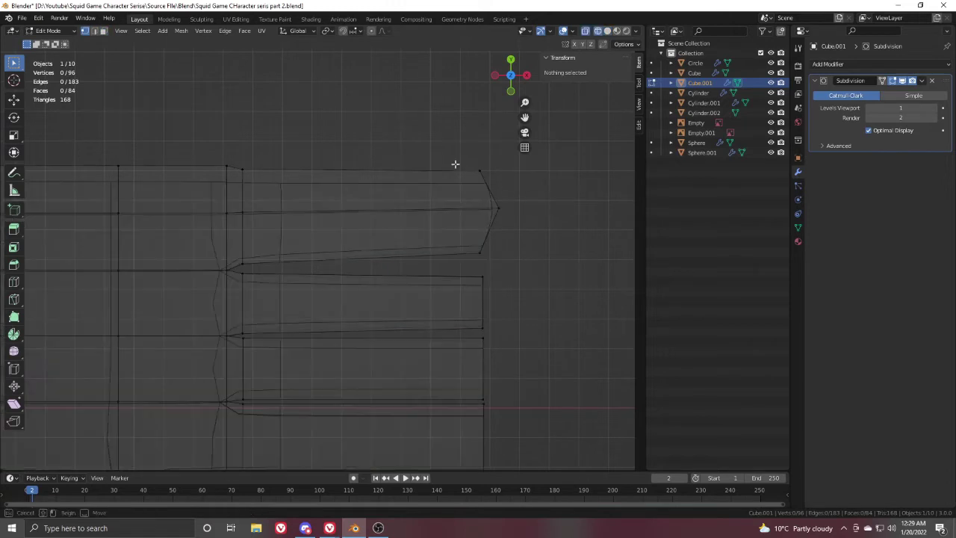
mouse_move(455, 162)
mouse_down()
mouse_move(515, 281)
mouse_move(512, 300)
mouse_up()
key(g)
right_click(519, 255)
key(g)
key(y)
click(500, 286)
shift+middle_drag(510, 233, 516, 229)
scroll(334, 242, down, 3)
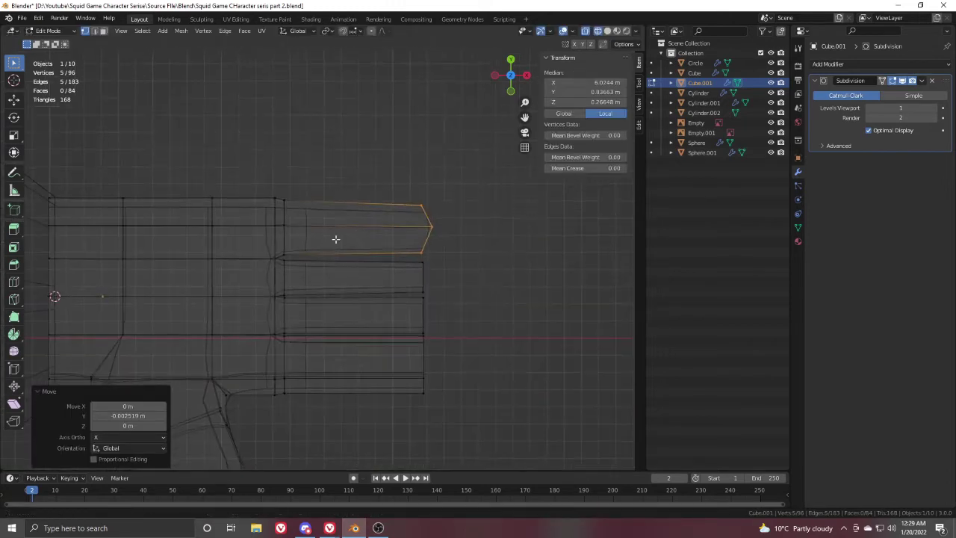
scroll(336, 239, up, 3)
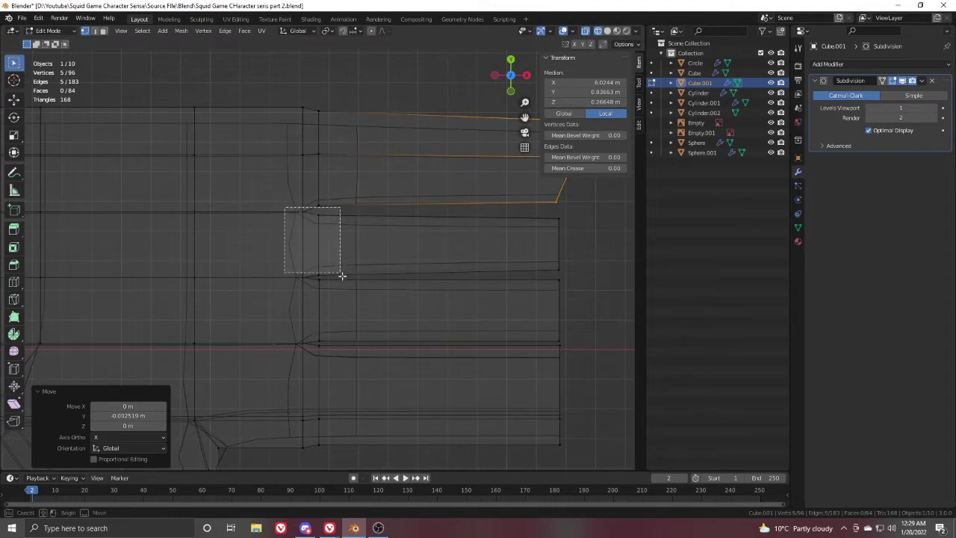
drag(351, 280, 351, 279)
key(s)
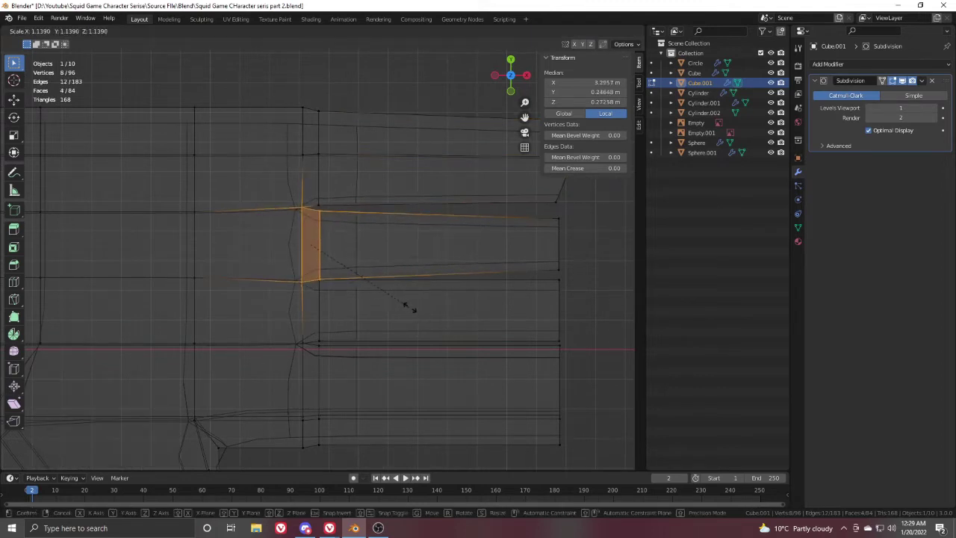
right_click(413, 304)
Step: Move the index finger's side edges facing the middle finger, including the gap base, about 0.0055 m along negative Y
mouse_move(368, 291)
shift+middle_down()
mouse_move(362, 263)
mouse_move(371, 242)
shift+middle_up()
key(z)
scroll(371, 241, up, 2)
key(z)
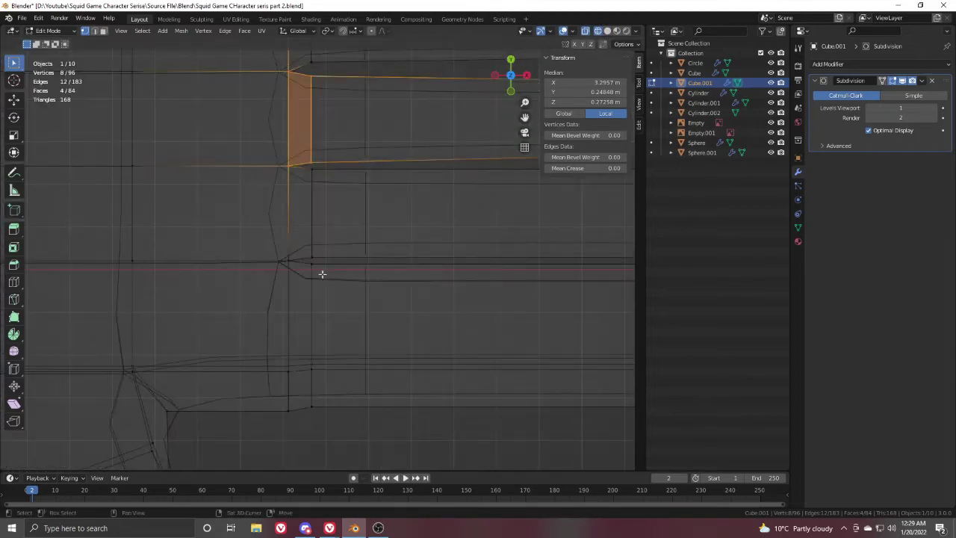
drag(329, 269, 482, 305)
scroll(441, 296, down, 1)
shift+middle_drag(575, 279, 417, 251)
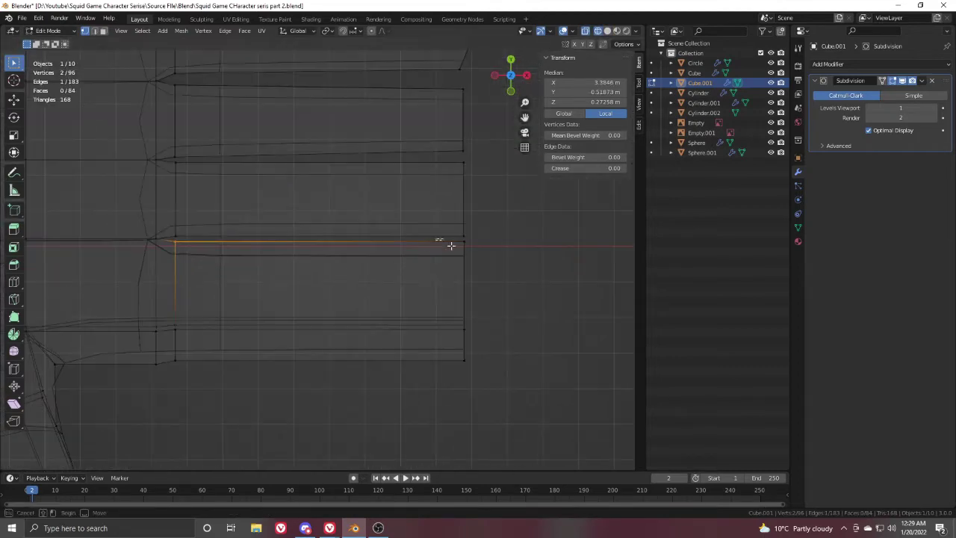
shift+middle_drag(133, 238, 329, 243)
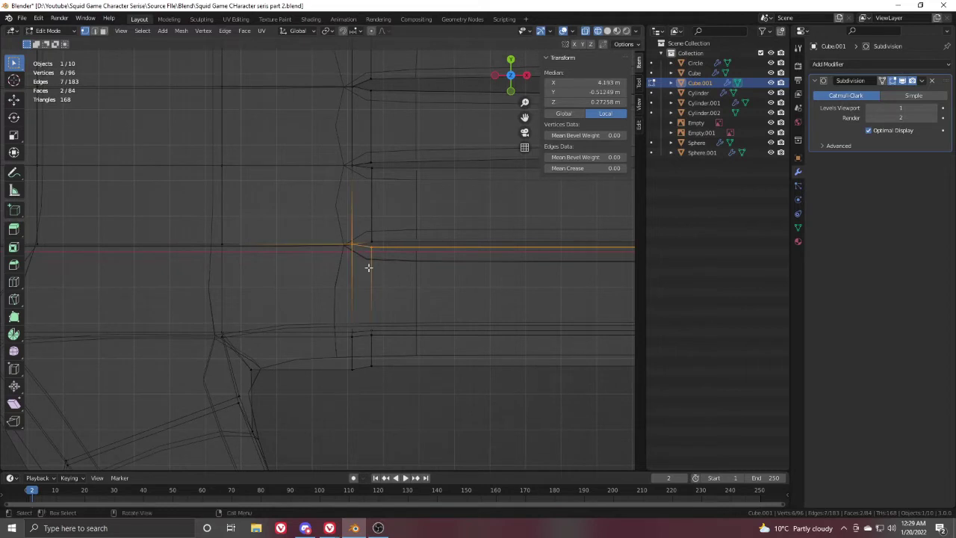
key(g)
key(y)
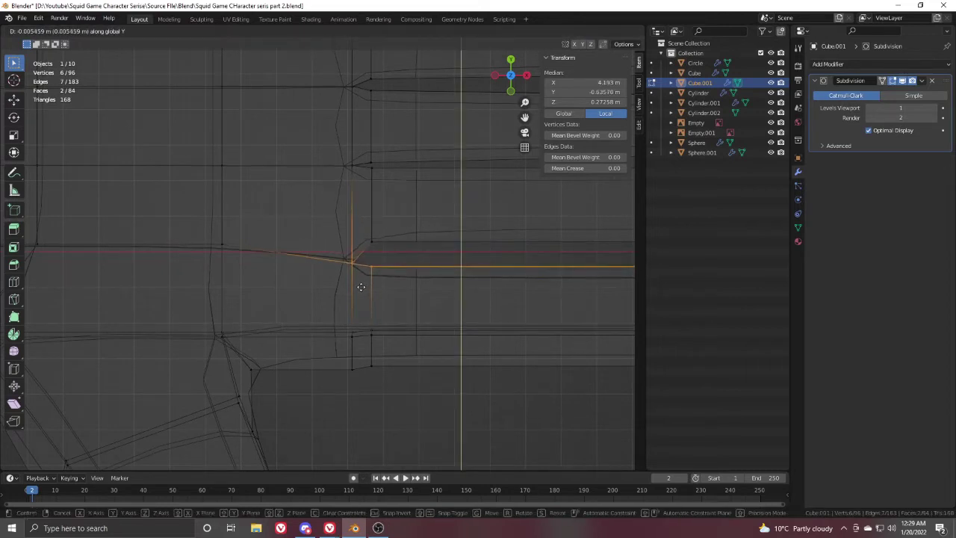
click(360, 286)
Step: Move the vertices at the base of the index-middle finger gap back 0.00182 m along Y
drag(337, 246, 355, 281)
key(g)
key(y)
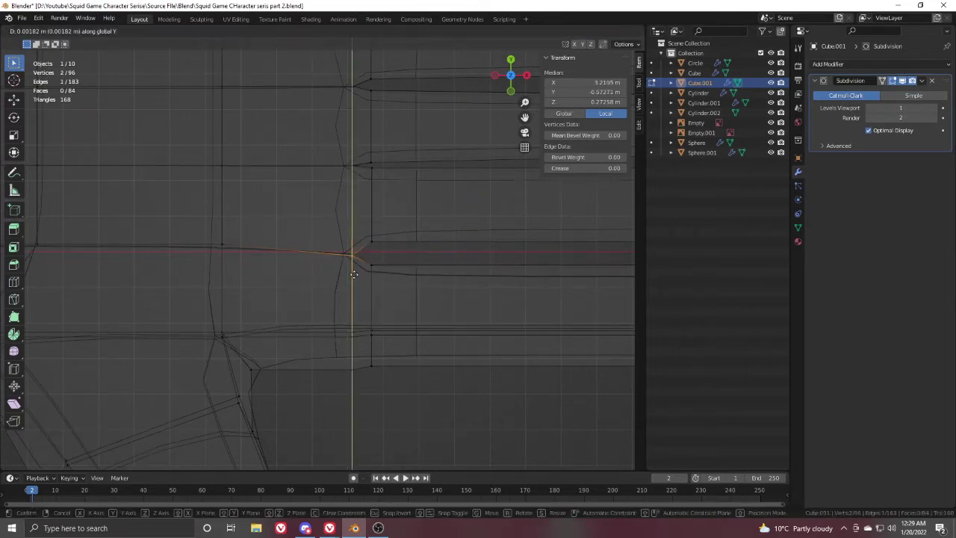
click(354, 274)
scroll(512, 276, down, 3)
key(z)
mouse_move(513, 276)
shift+middle_down()
mouse_move(464, 276)
mouse_move(478, 280)
shift+middle_up()
click(615, 275)
scroll(451, 284, up, 2)
Step: Shift the middle finger toward the index finger along Y, moving its index-facing side about 0.002 m and its other side slightly
key(z)
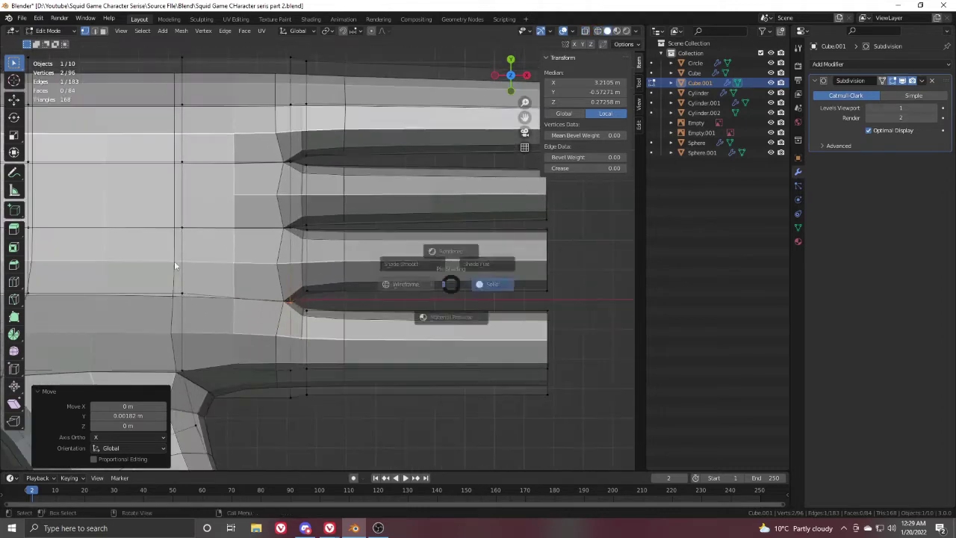
click(174, 266)
mouse_move(304, 272)
mouse_down()
mouse_move(315, 282)
mouse_move(554, 301)
mouse_up()
key(g)
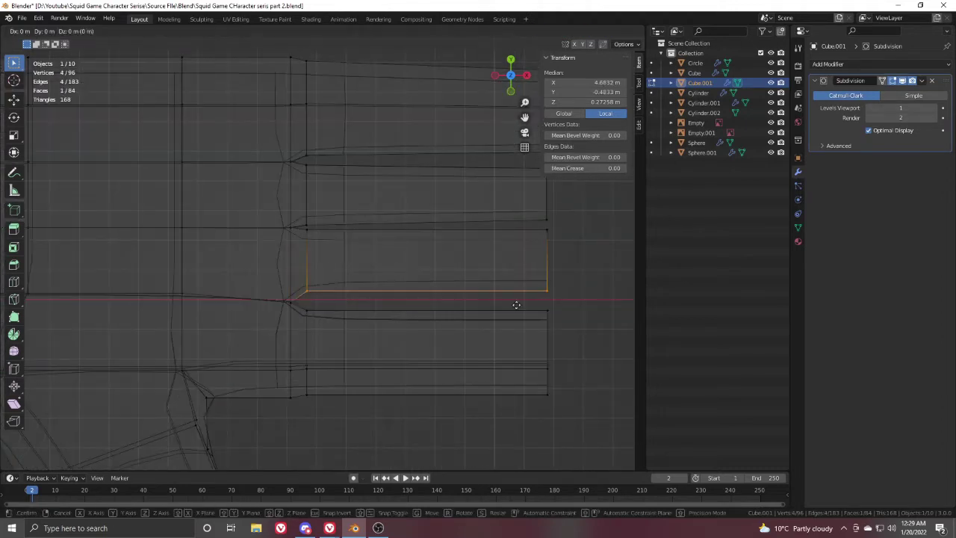
click(459, 286)
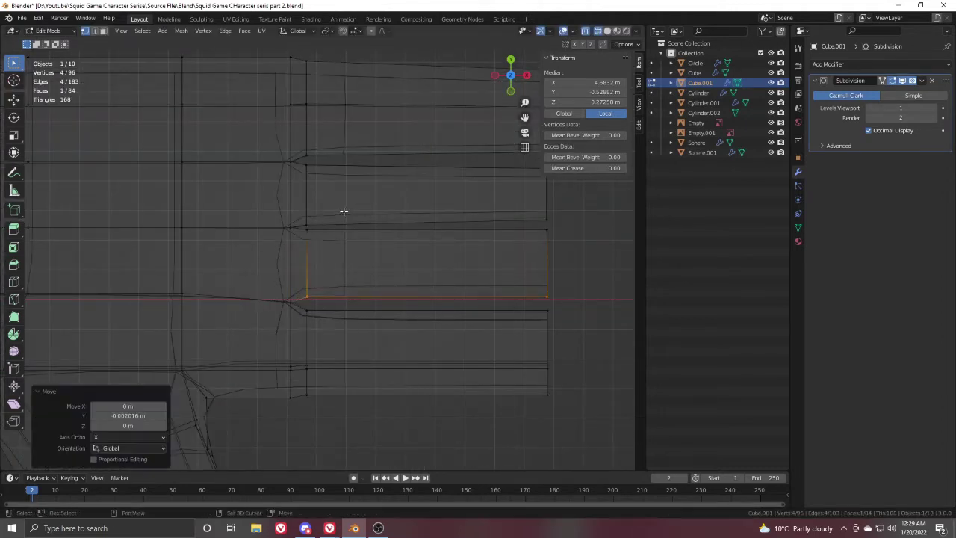
drag(301, 227, 602, 248)
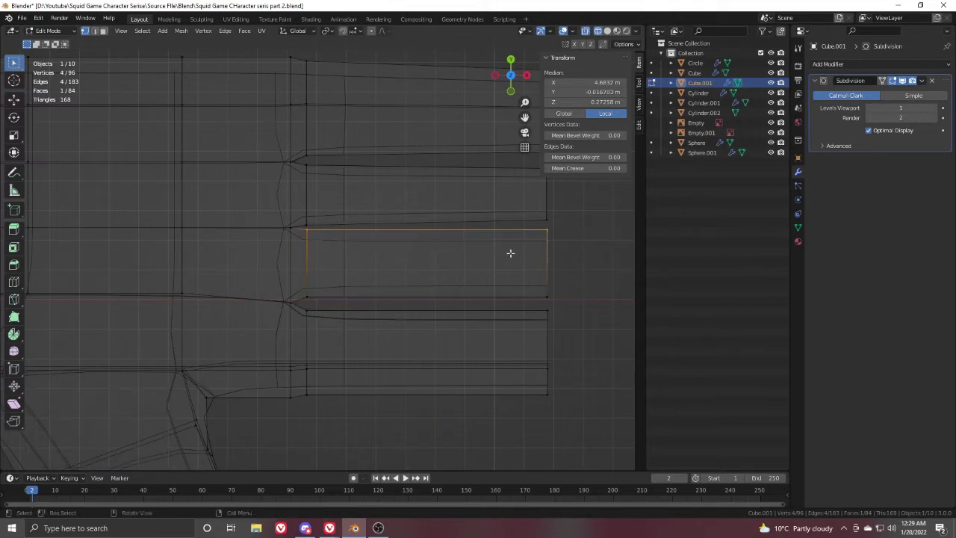
key(g)
key(y)
click(510, 257)
Step: Scale the whole index finger, including its base vertices, to about 0.865
key(shift+z)
shift+middle_drag(324, 331, 319, 293)
key(shift+z)
shift+drag(264, 311, 334, 404)
shift+drag(560, 324, 565, 382)
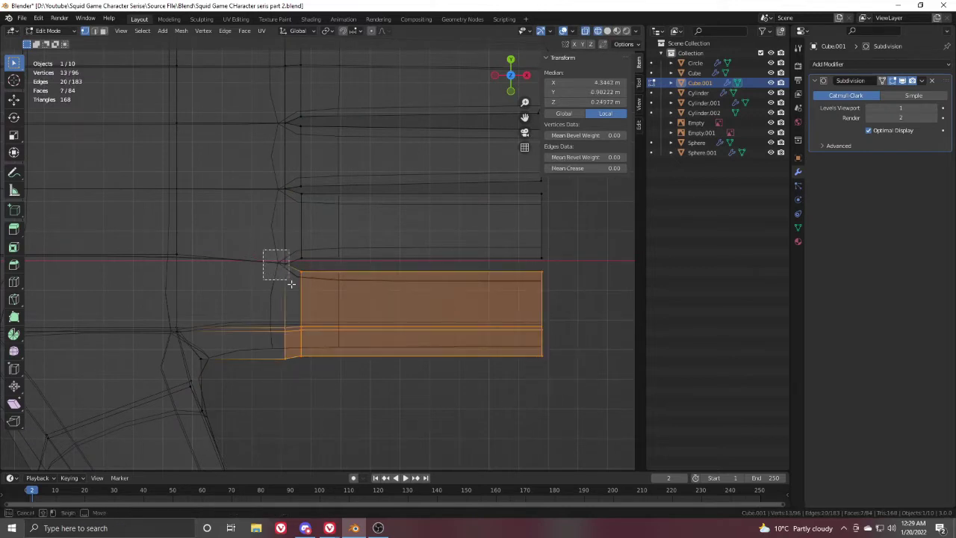
shift+drag(291, 284, 291, 285)
key(s)
click(325, 360)
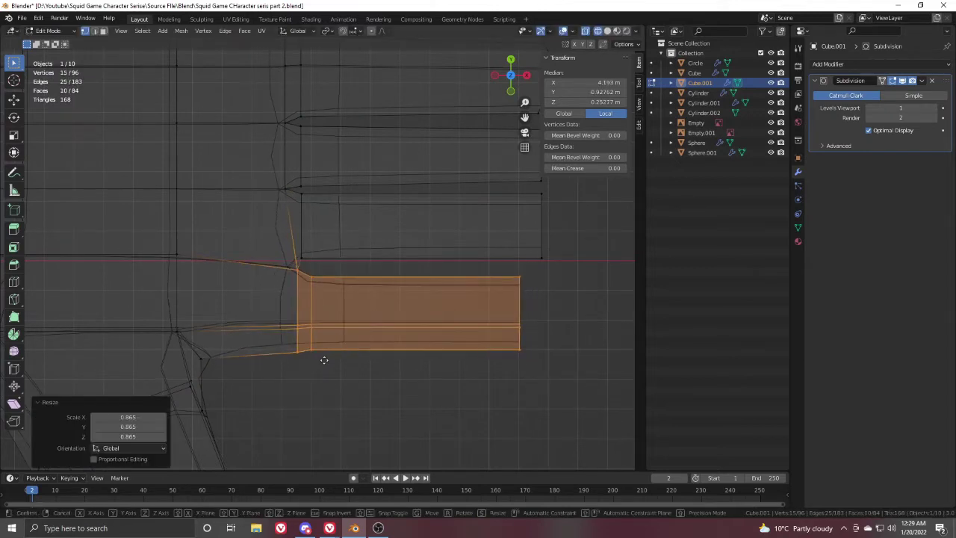
Step: Move the index finger about 0.0045 m along negative X, back toward the palm, and clear the selection
key(g)
key(x)
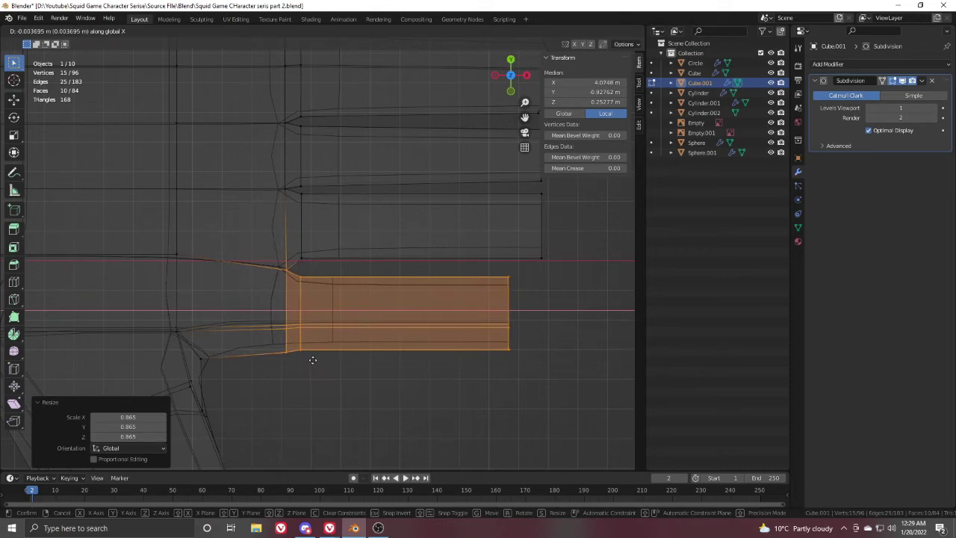
click(307, 360)
key(z)
click(372, 355)
shift+middle_drag(404, 294, 352, 344)
key(z)
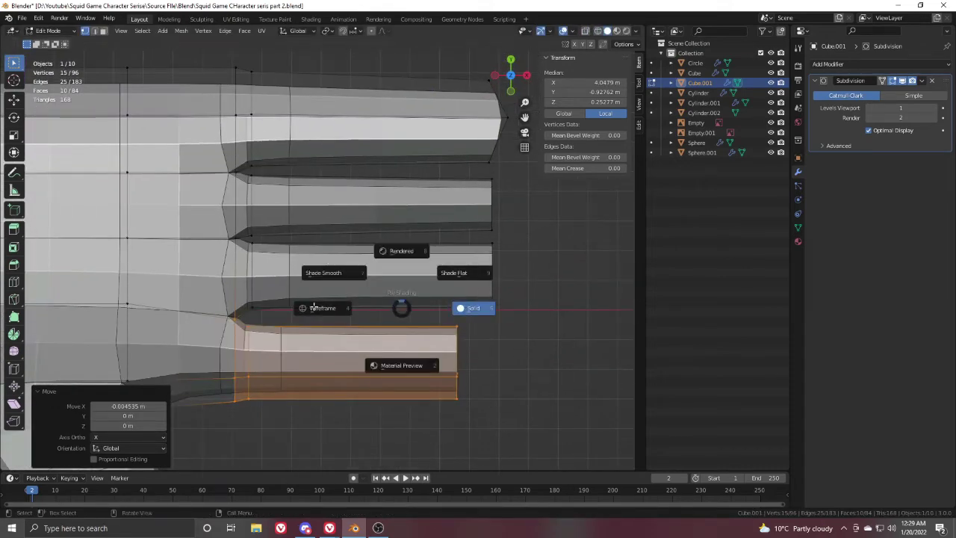
click(321, 307)
click(350, 316)
Step: Move the ring finger's side facing the middle finger 0.00084 m along negative Y
key(z)
click(408, 305)
shift+middle_drag(506, 283, 469, 305)
shift+middle_drag(314, 246, 320, 279)
scroll(320, 279, up, 1)
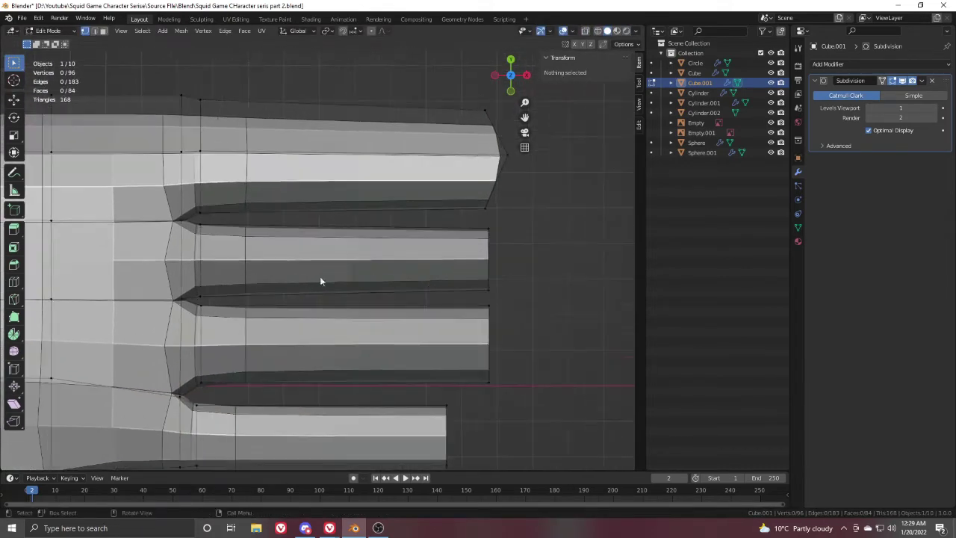
key(shift+z)
click(265, 299)
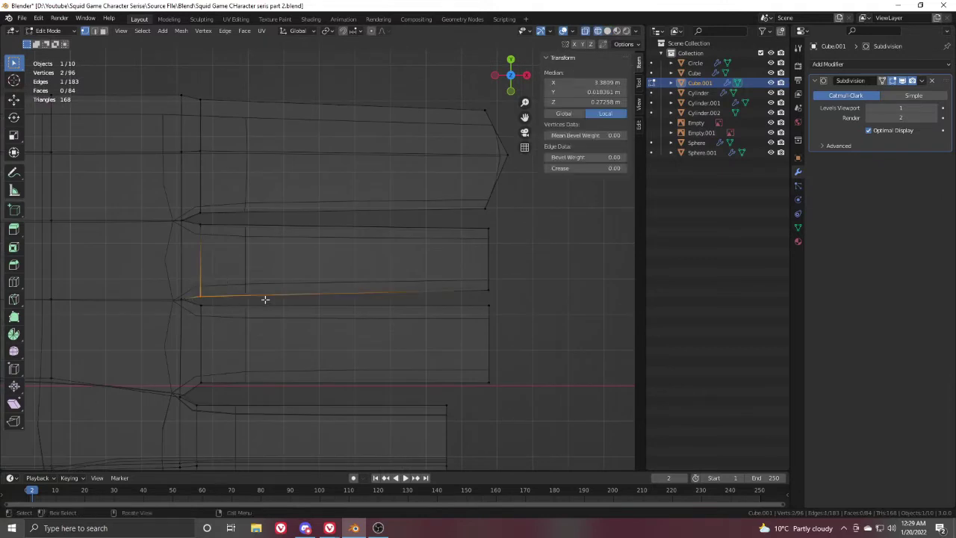
key(g)
key(y)
click(501, 297)
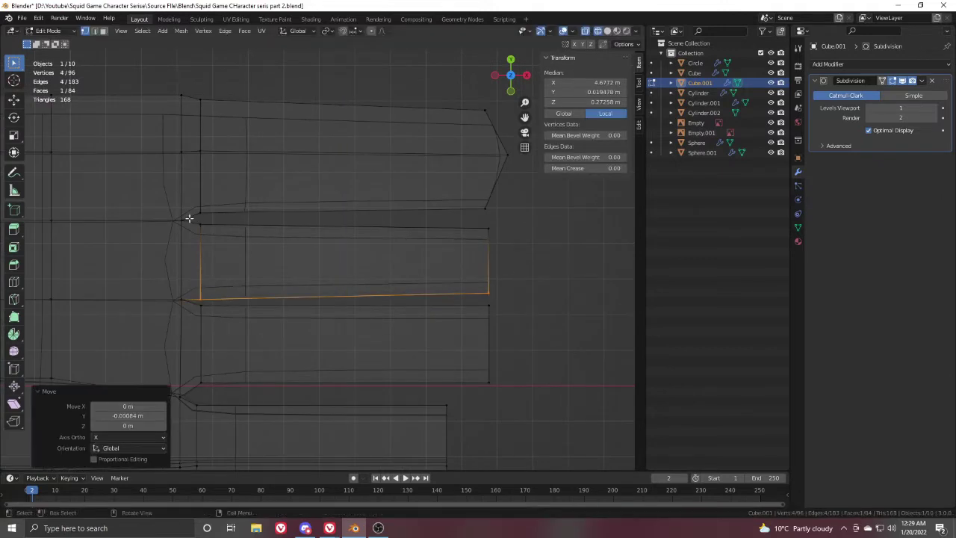
Step: Move the ring finger's side facing the little finger 0.00168 m along Y
drag(196, 218, 504, 254)
key(g)
key(y)
click(497, 251)
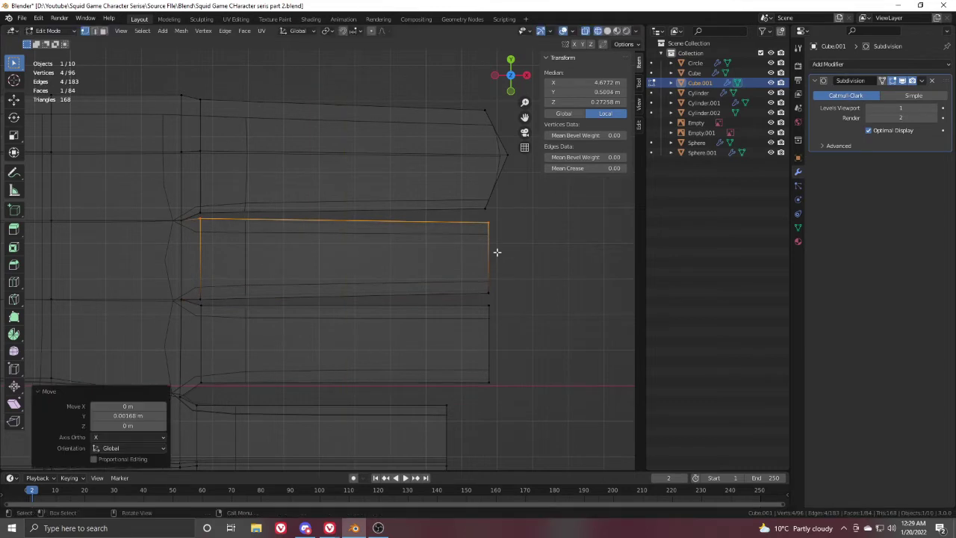
Step: Select the little finger's base and tip vertices and scale the finger down to about 0.82
shift+middle_drag(203, 189, 200, 250)
drag(219, 207, 234, 278)
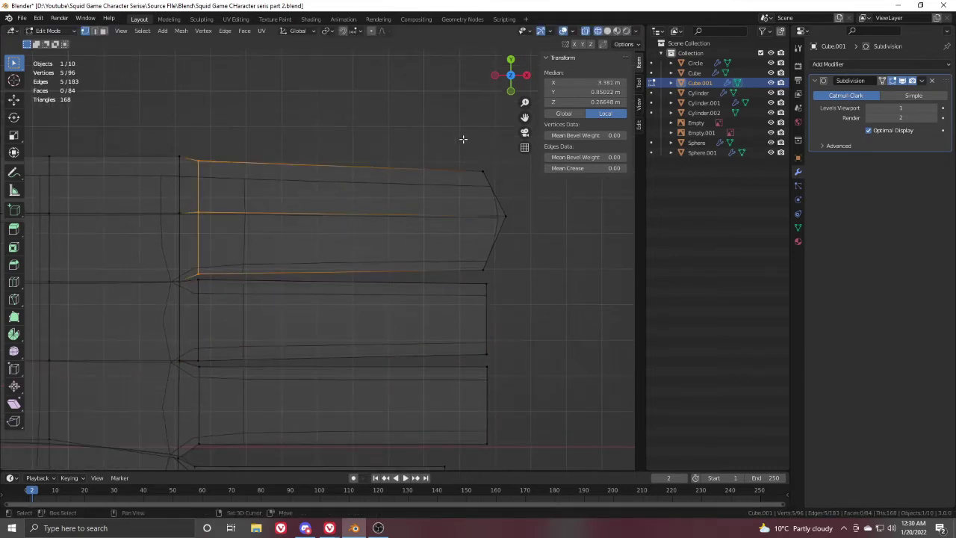
shift+drag(449, 145, 511, 281)
key(s)
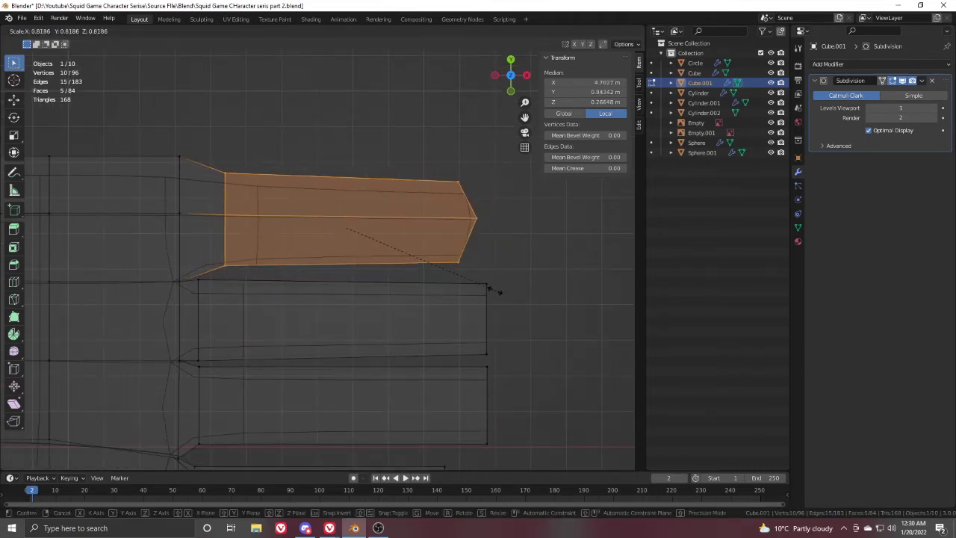
click(494, 290)
Step: Move the little finger about 0.0069 m along negative X toward the palm and align it with its knuckle along Y
key(g)
key(x)
click(470, 288)
key(g)
key(y)
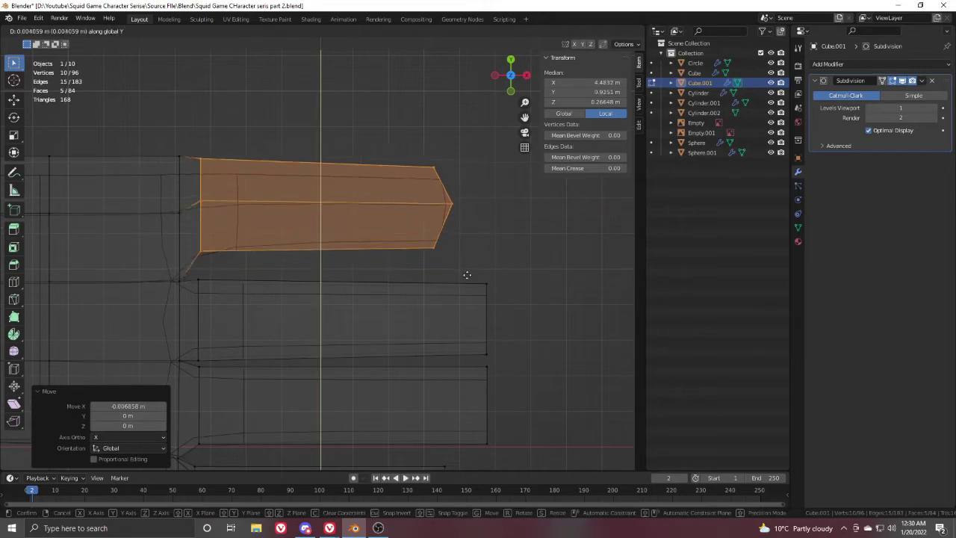
click(466, 279)
shift+middle_drag(364, 258, 501, 243)
key(g)
key(y)
click(428, 243)
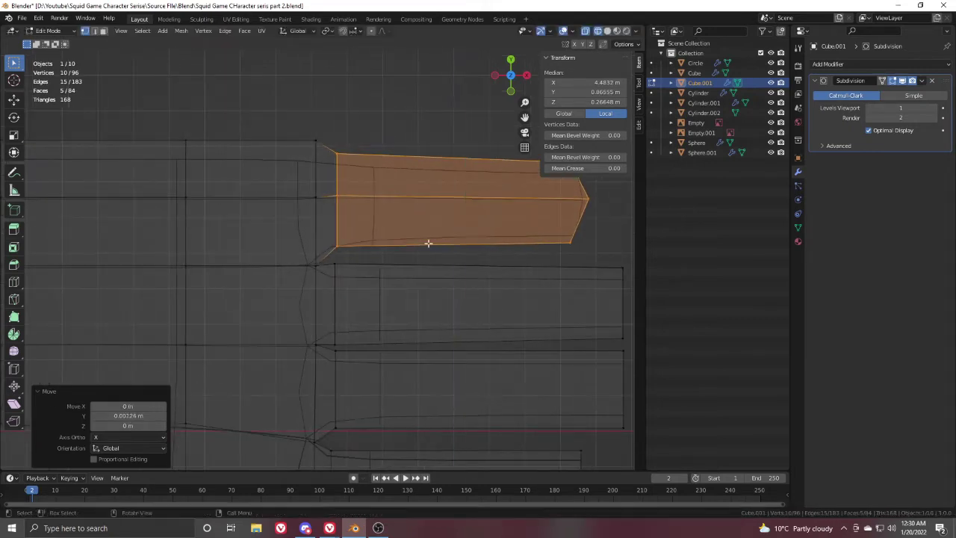
Step: Scale the ring finger's base vertices along Y only
shift+middle_drag(329, 281, 319, 285)
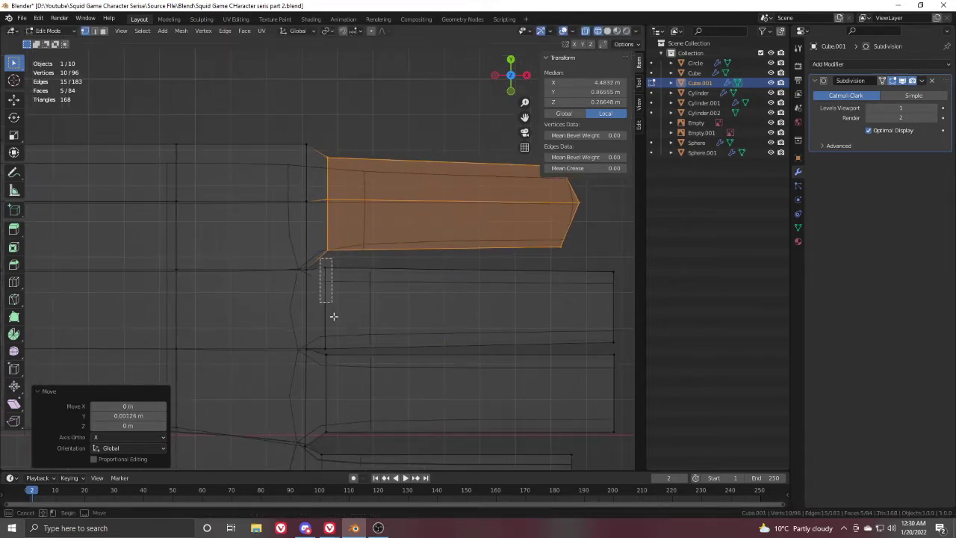
drag(334, 316, 335, 349)
key(s)
key(x)
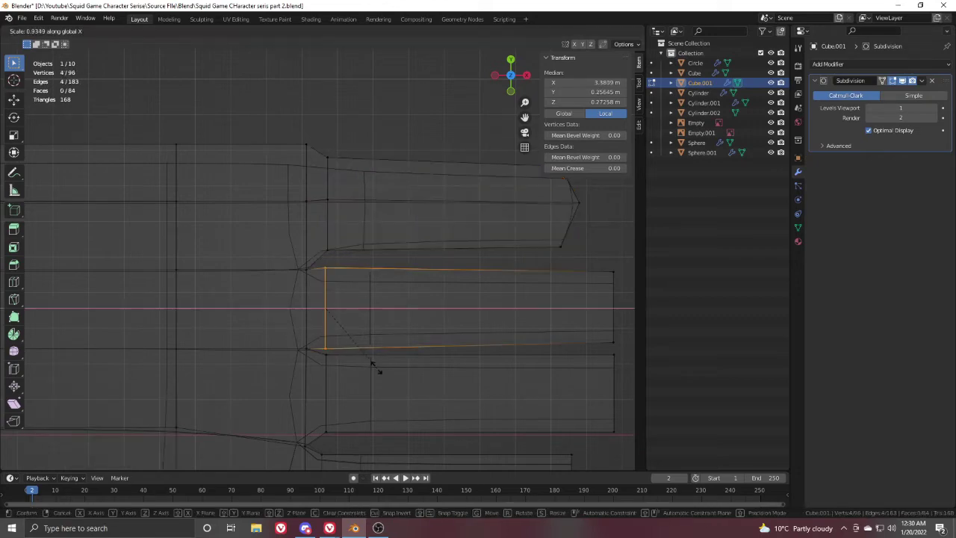
key(y)
click(375, 366)
Step: Leave mesh editing and examine the resized fingers in solid view, including their open tips
shift+middle_drag(303, 257, 306, 270)
key(Tab)
key(Tab)
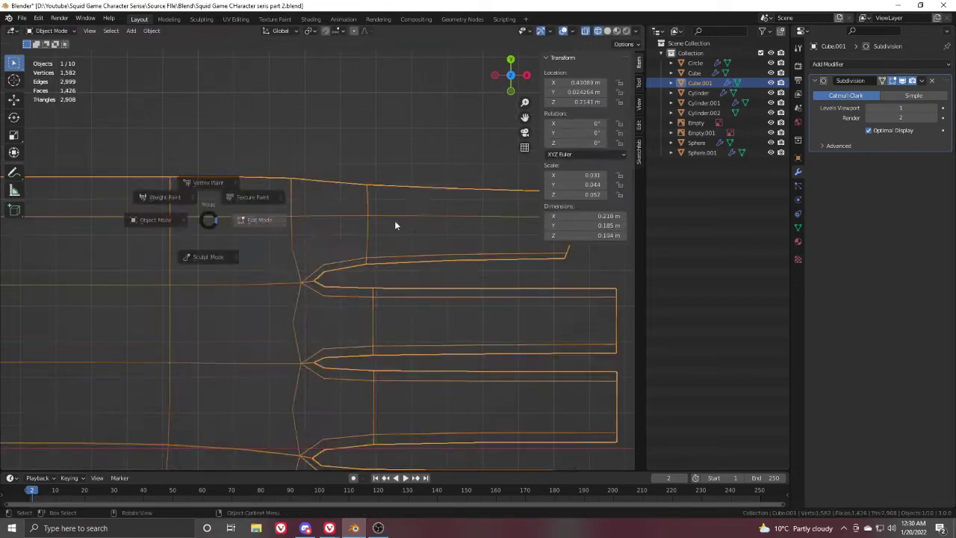
scroll(337, 267, down, 4)
key(shift+z)
key(Tab)
scroll(406, 326, down, 4)
mouse_move(406, 326)
middle_down()
mouse_move(404, 251)
mouse_move(375, 259)
mouse_move(393, 236)
mouse_move(340, 261)
middle_up()
Step: Fill the open tip loops of the middle and ring fingers with faces in mesh editing
key(Tab)
scroll(393, 237, up, 4)
click(310, 261)
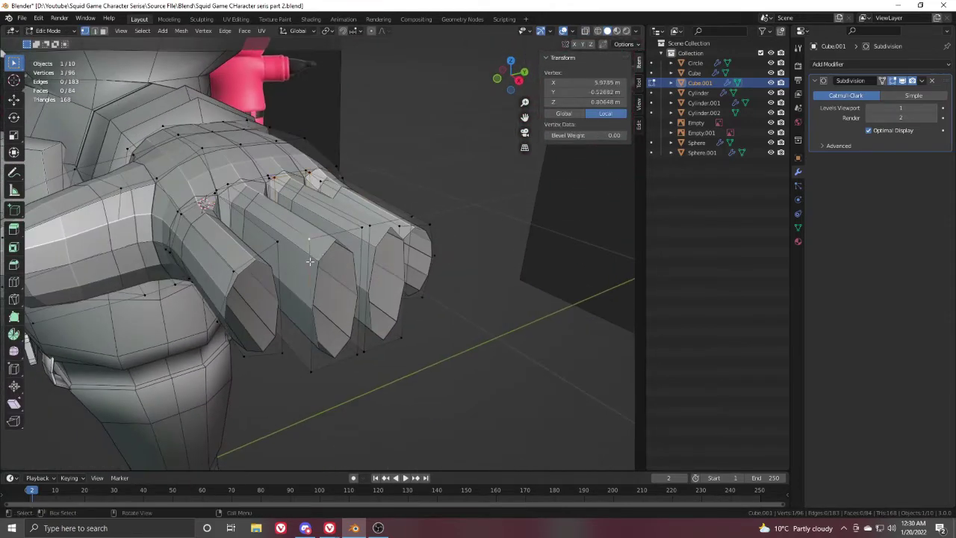
alt+click(313, 263)
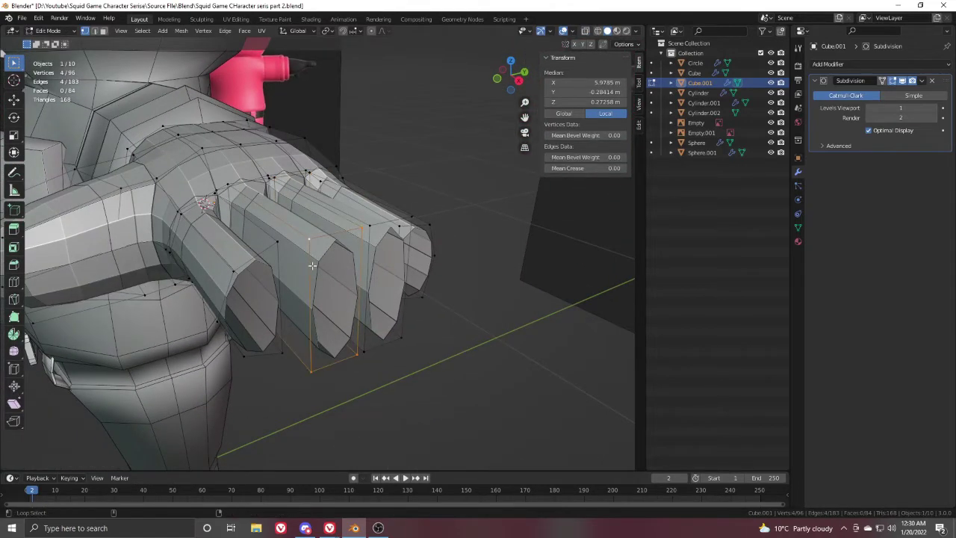
key(f)
click(369, 275)
alt+click(370, 276)
key(f)
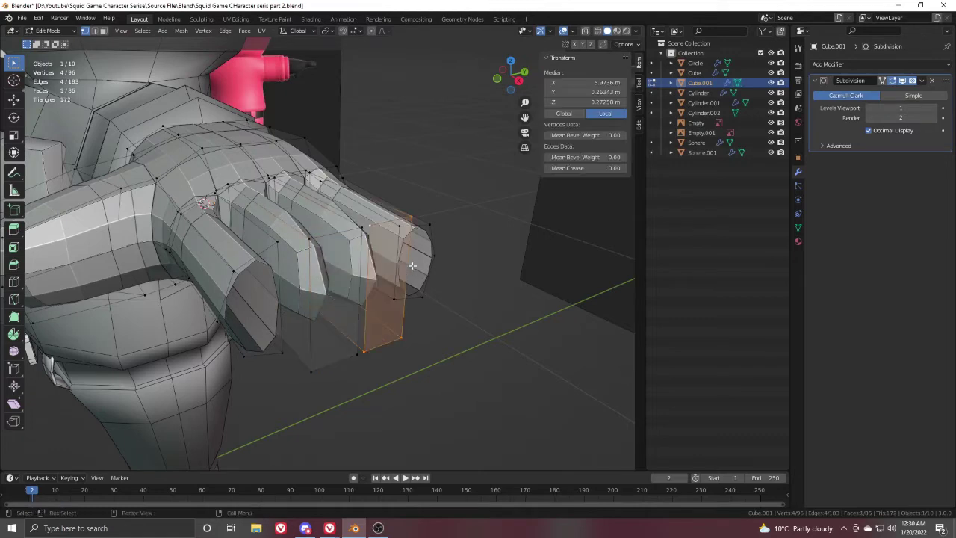
Step: Close the open tips of the little finger and index finger with a face each
middle_drag(415, 268, 389, 263)
click(413, 222)
alt+click(413, 222)
key(f)
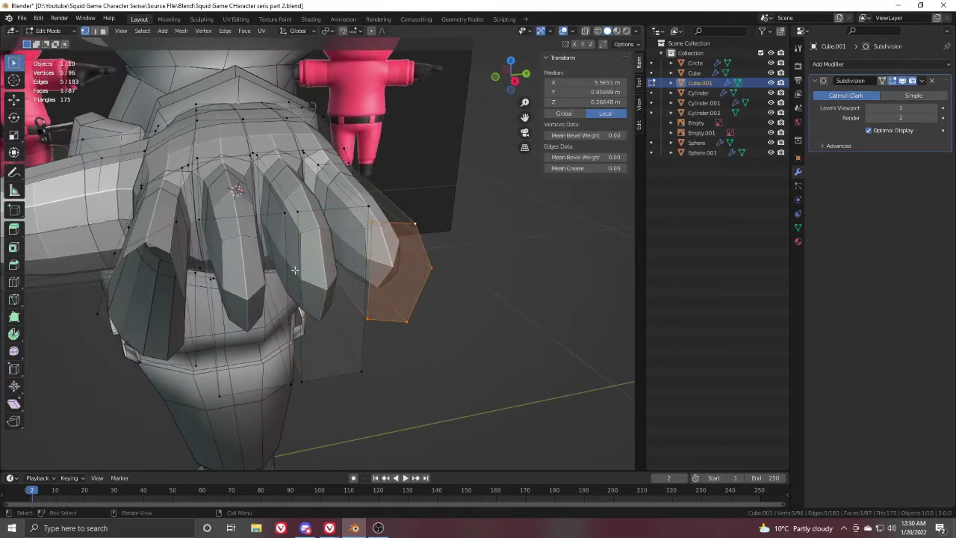
middle_drag(292, 270, 414, 278)
click(412, 318)
alt+click(412, 318)
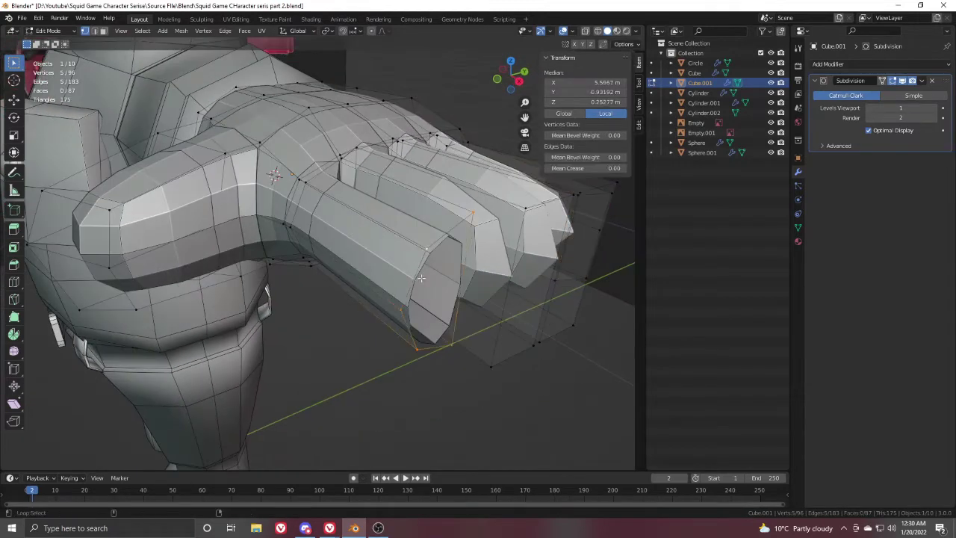
key(f)
Step: Move the lower finger vertices along Z only
middle_drag(357, 254, 335, 223)
scroll(337, 231, down, 3)
key(KP_7)
scroll(326, 245, up, 1)
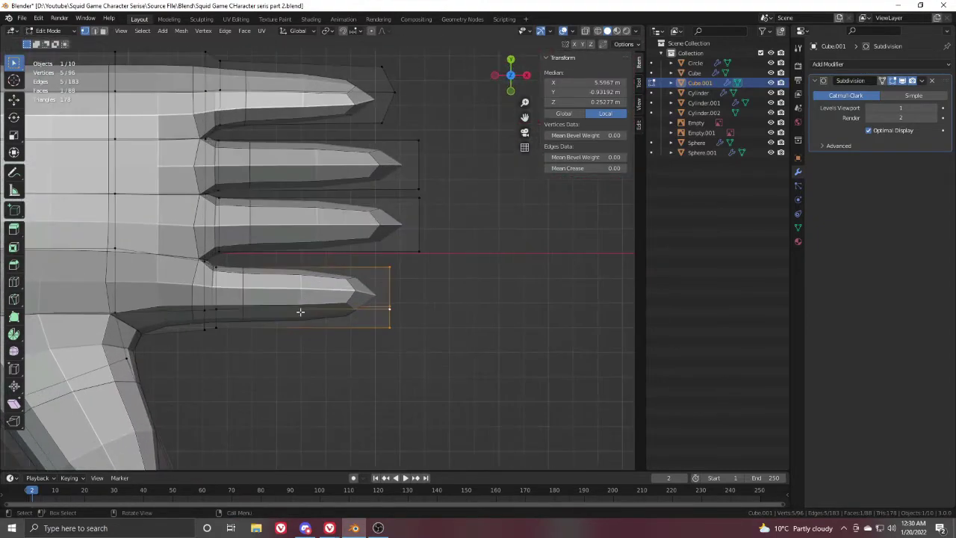
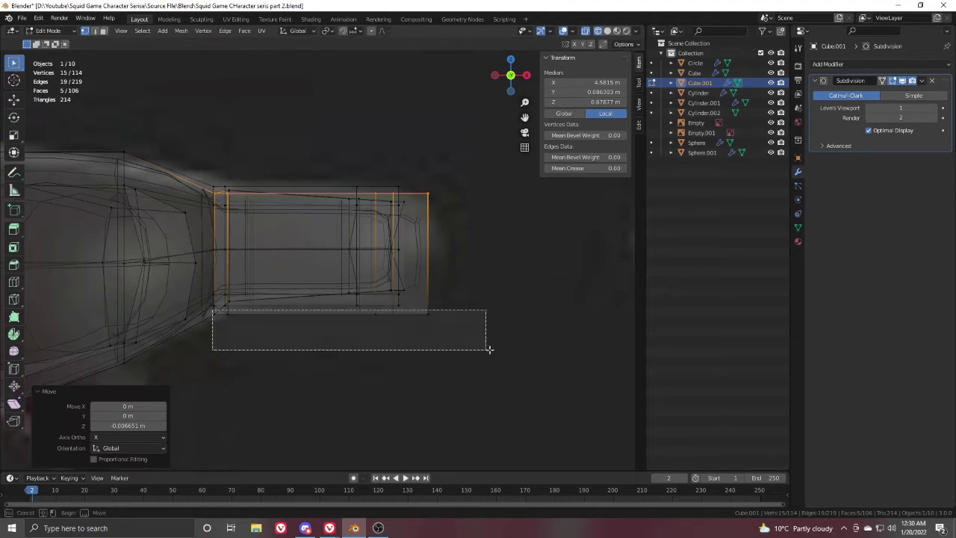
key(g)
key(z)
click(361, 317)
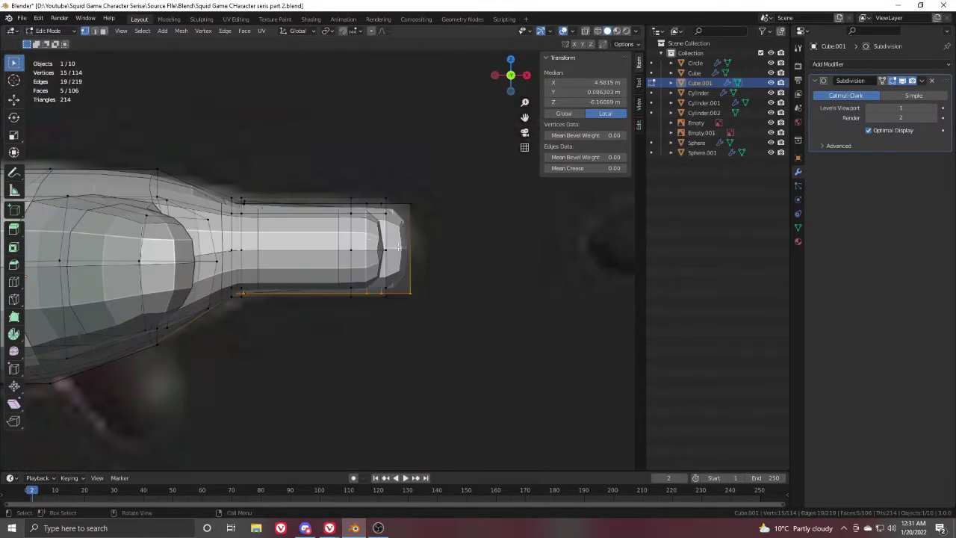
Step: Select all four fingers in wireframe, scale them to 0.807 along Z and raise them about 0.0024 m
key(z)
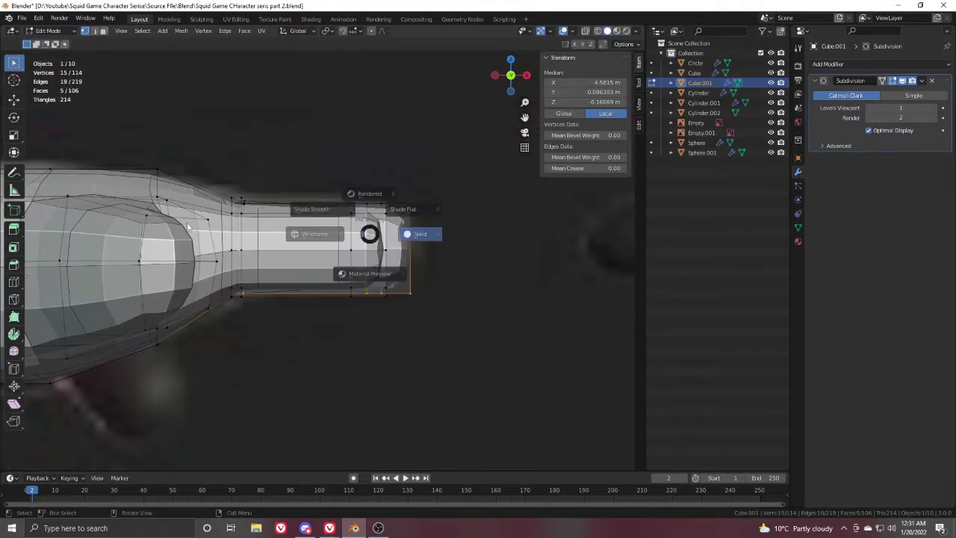
click(317, 233)
mouse_move(238, 181)
mouse_down()
mouse_move(339, 346)
mouse_move(441, 359)
mouse_up()
key(s)
key(z)
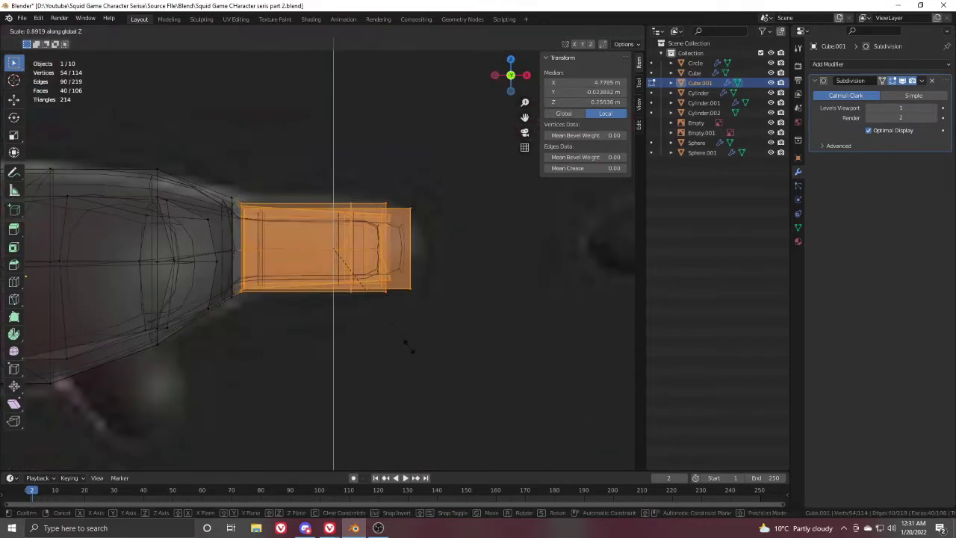
click(407, 334)
key(g)
key(z)
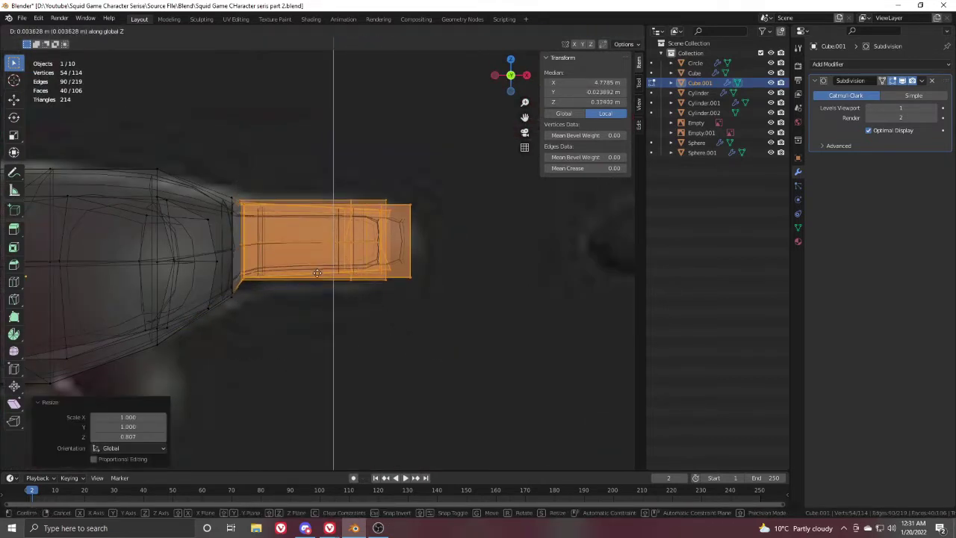
click(318, 275)
Step: Raise the fingers along Z with proportional editing at a size of about 0.057 m, and check the hand in solid view
click(372, 31)
key(g)
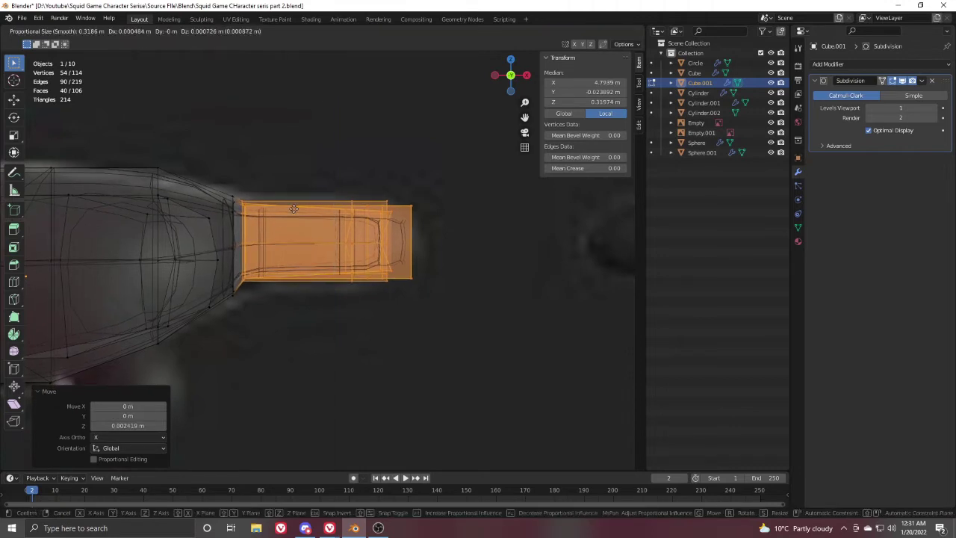
key(z)
scroll(303, 200, up, 14)
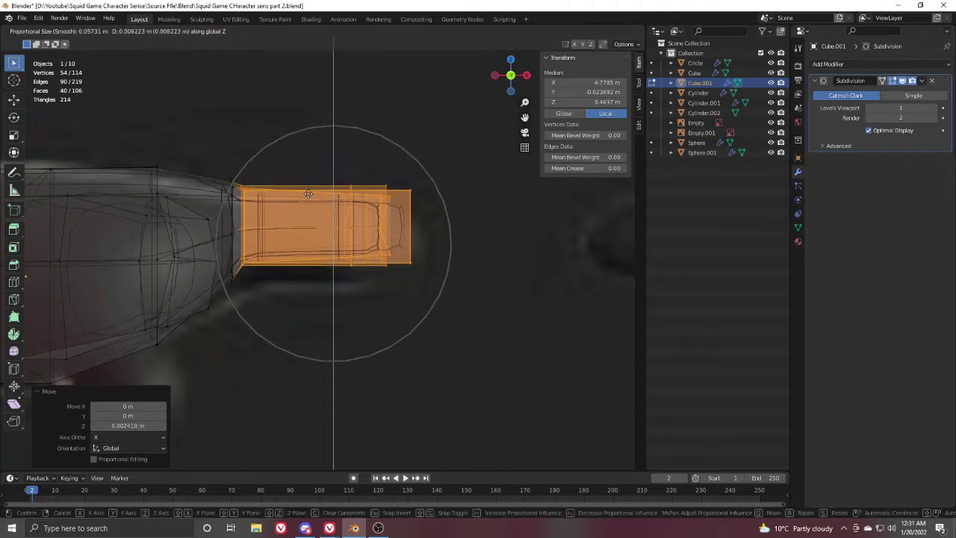
click(308, 194)
key(z)
click(415, 210)
mouse_move(257, 223)
middle_down()
mouse_move(238, 242)
mouse_move(218, 297)
middle_up()
key(Tab)
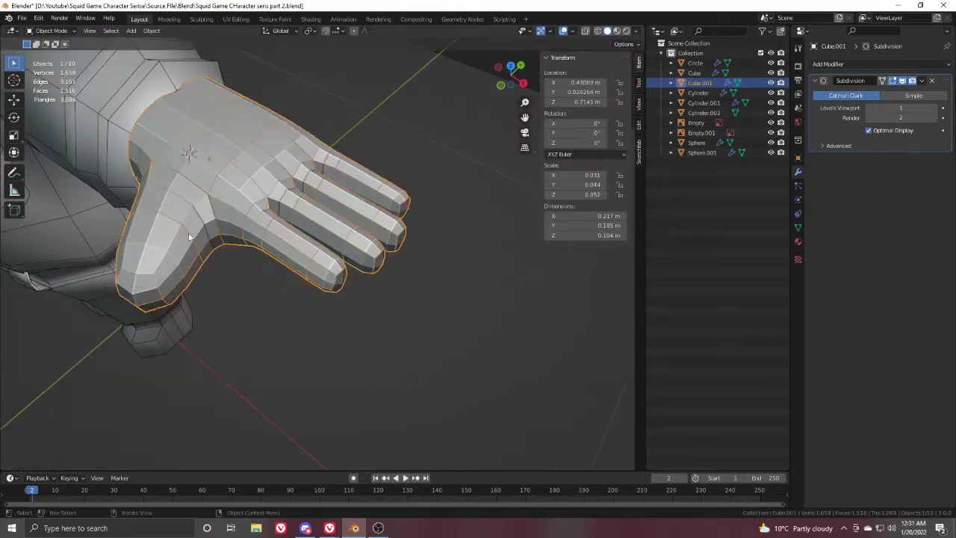
middle_drag(252, 187, 329, 116)
scroll(261, 227, up, 1)
Step: Clear the selection and move two underside palm vertices near the finger bases along Z with proportional editing
key(Tab)
middle_drag(395, 226, 397, 162)
scroll(374, 195, up, 3)
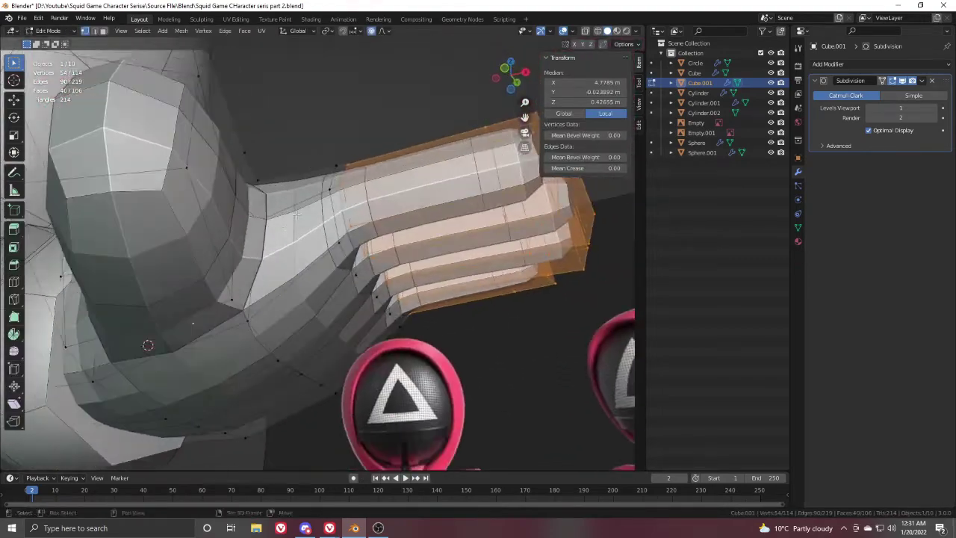
middle_drag(317, 260, 324, 242)
key(alt+a)
scroll(324, 254, down, 3)
middle_drag(351, 314, 413, 299)
scroll(383, 270, up, 3)
click(389, 251)
scroll(407, 304, up, 1)
shift+click(416, 322)
key(g)
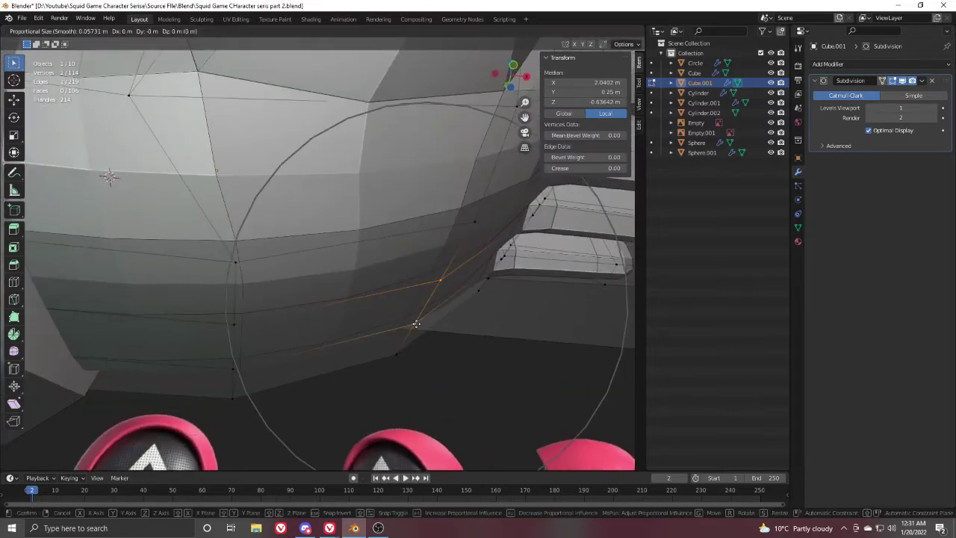
key(z)
click(411, 299)
Step: Move four palm underside vertices nearer the wrist along negative X, using a reduced proportional editing radius
shift+middle_drag(262, 270, 281, 286)
click(264, 350)
shift+click(271, 306)
shift+click(274, 239)
key(g)
key(x)
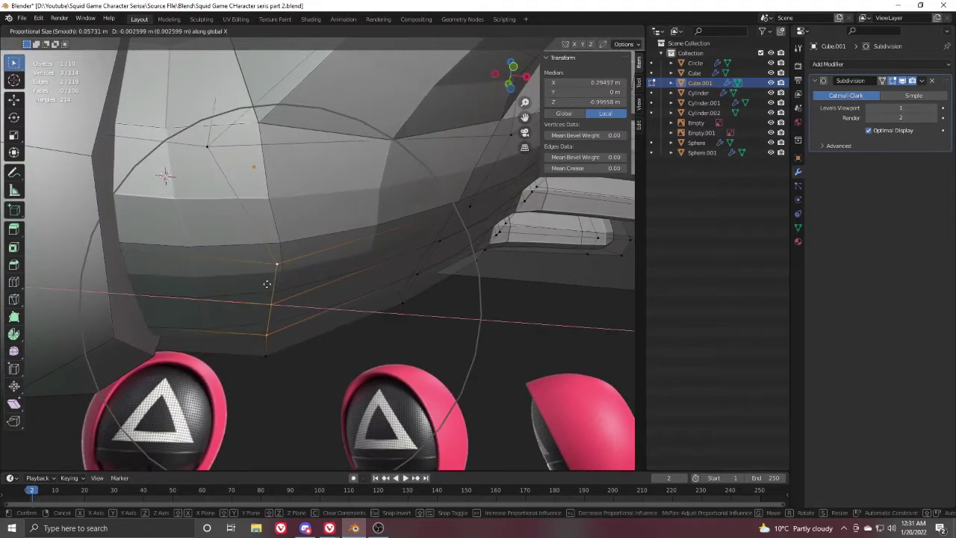
scroll(254, 282, up, 8)
right_click(258, 317)
shift+click(275, 355)
key(g)
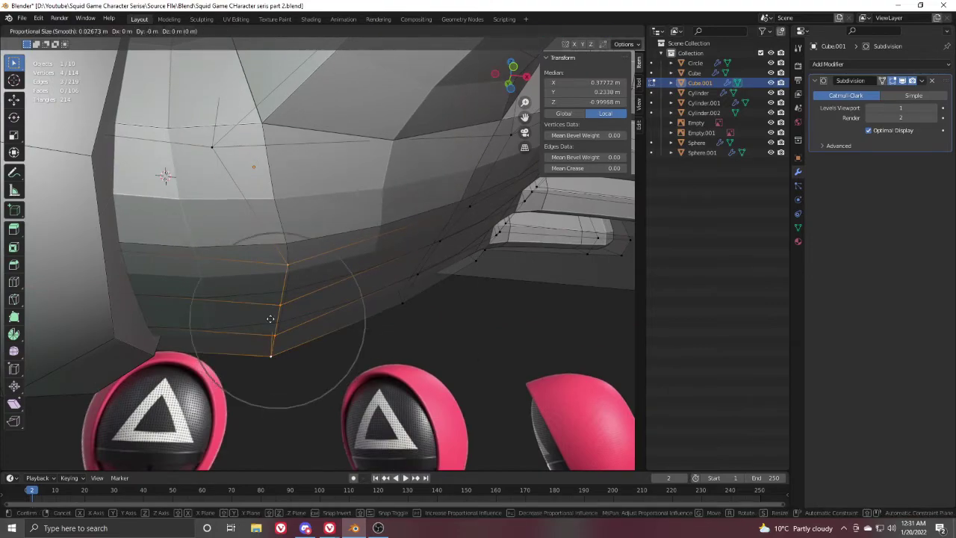
key(x)
scroll(236, 319, up, 11)
click(214, 324)
Step: Leave mesh editing and examine the reshaped hand in perspective, from above and from the front
scroll(224, 322, down, 6)
middle_drag(268, 272, 340, 325)
key(Tab)
scroll(291, 307, down, 4)
middle_drag(354, 290, 366, 306)
scroll(377, 333, up, 4)
shift+middle_drag(366, 307, 246, 252)
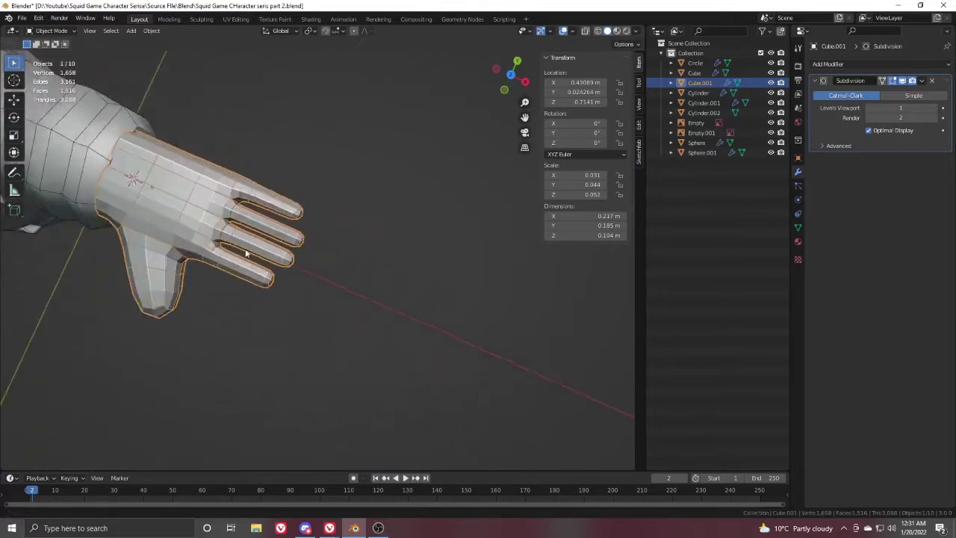
scroll(247, 251, up, 2)
key(KP_7)
scroll(306, 242, up, 3)
shift+middle_drag(157, 227, 341, 225)
middle_drag(390, 282, 397, 246)
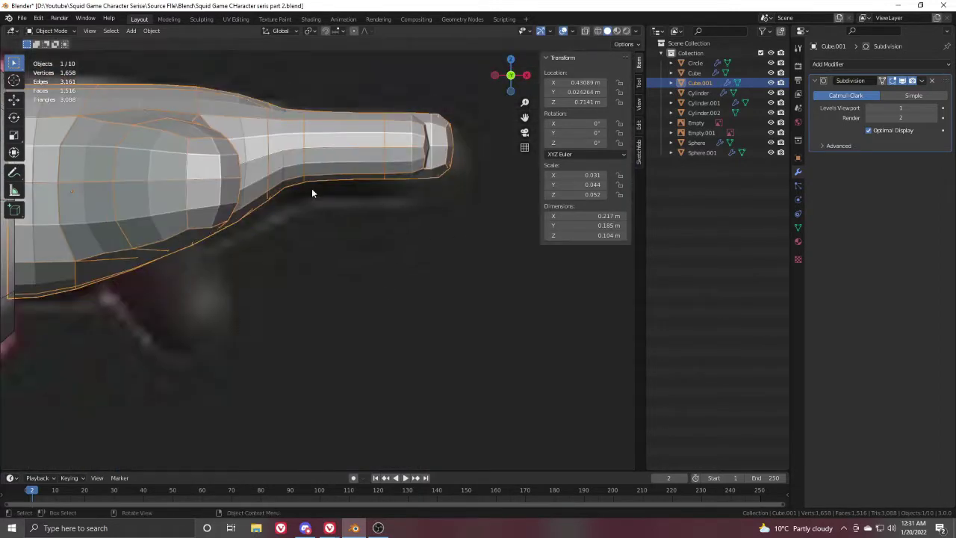
Step: Select the little finger in wireframe top view and move it about 0.003 m outward along Y
key(shift+z)
shift+middle_drag(347, 172, 338, 264)
key(Tab)
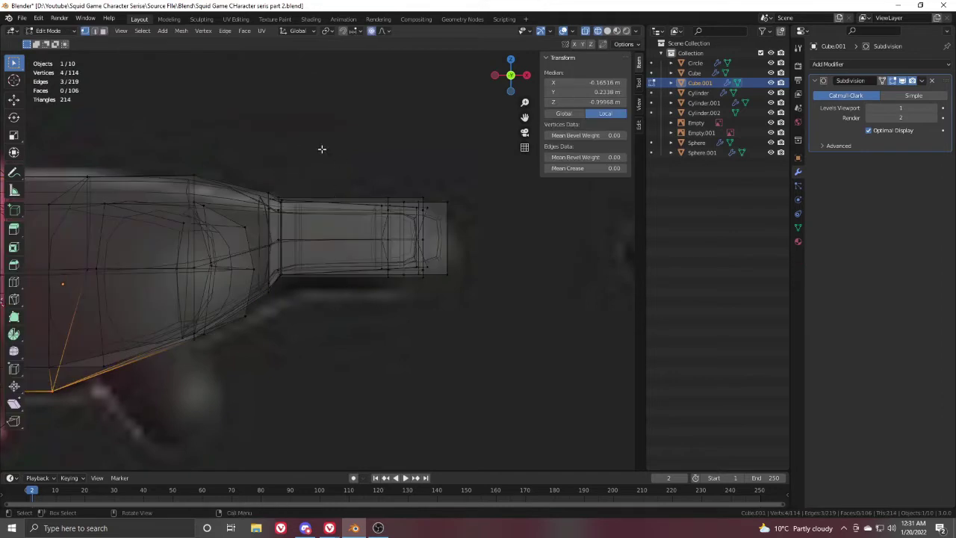
drag(340, 171, 504, 342)
shift+drag(262, 167, 284, 310)
middle_drag(478, 284, 480, 323)
key(KP_7)
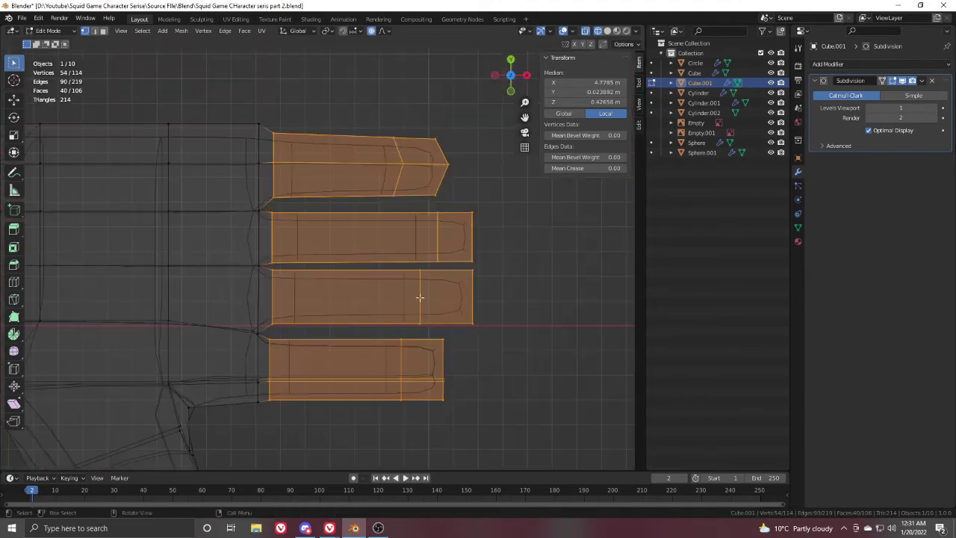
shift+middle_drag(399, 225, 391, 293)
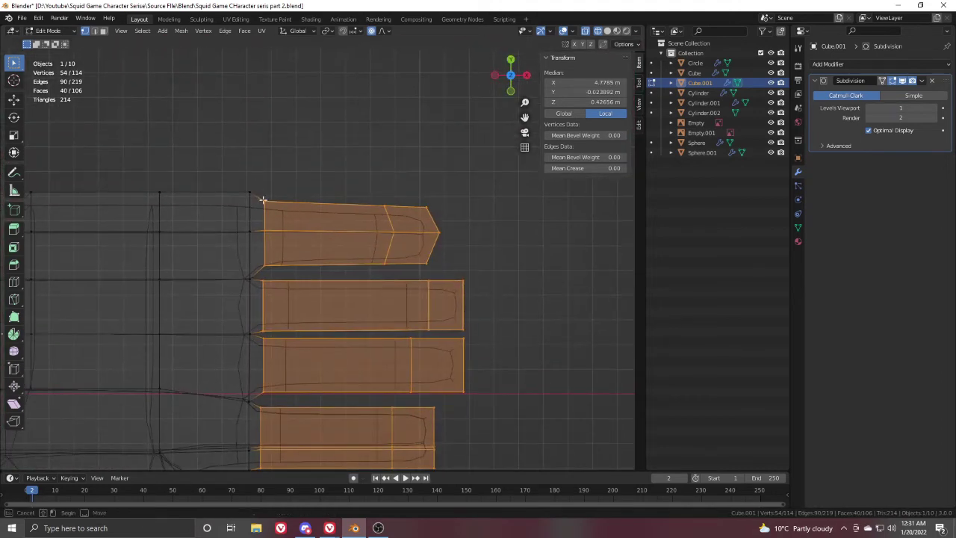
drag(263, 200, 397, 259)
key(g)
key(y)
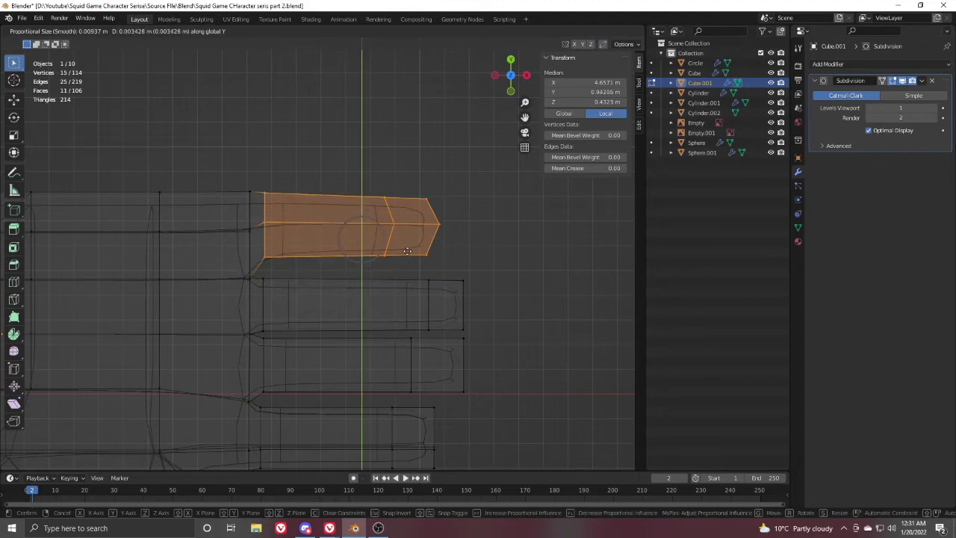
click(409, 252)
Step: Move the ring finger about 0.0022 m along Y toward the little finger and scale it along Y
shift+middle_drag(410, 252, 387, 221)
drag(232, 243, 462, 305)
key(g)
key(y)
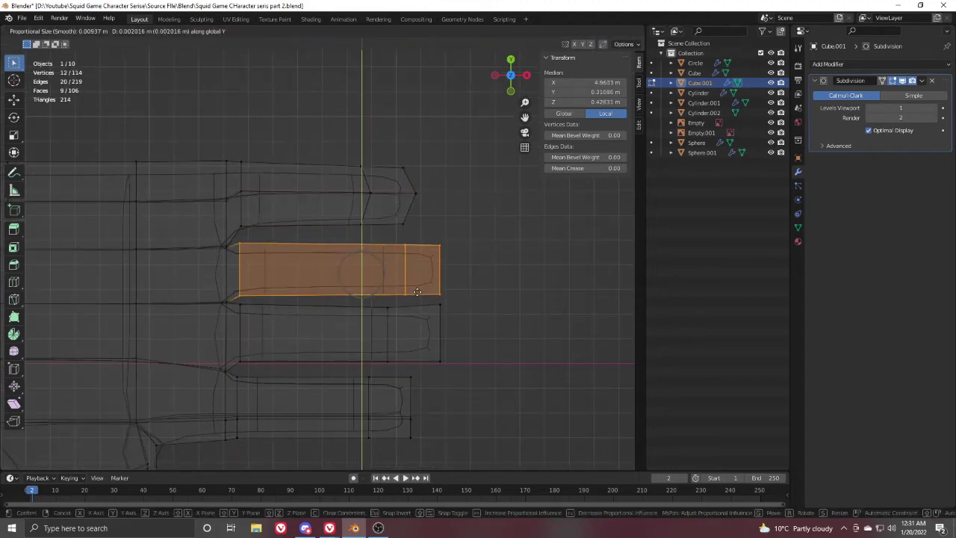
click(418, 291)
key(s)
key(x)
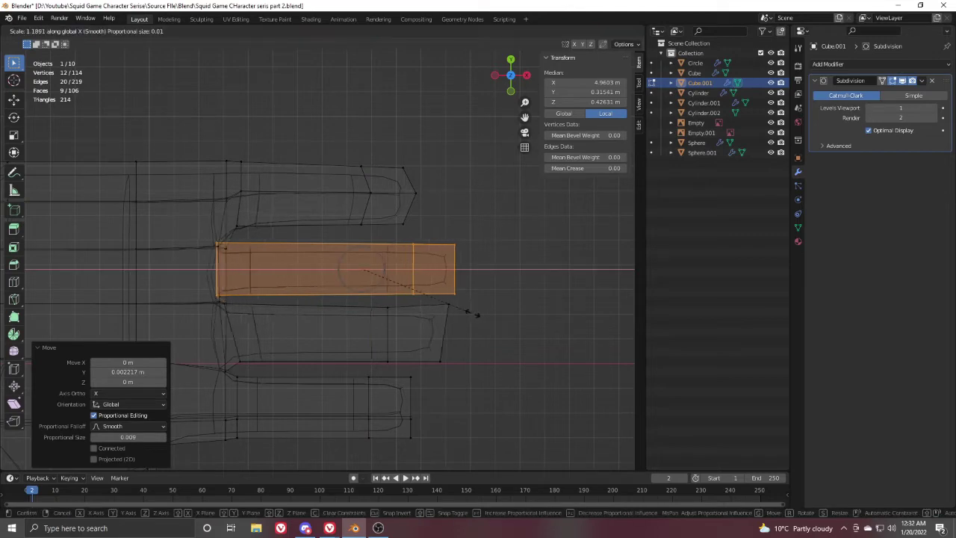
key(y)
click(466, 317)
Step: Check the smoothed finger spacing in Object Mode and return to mesh editing
key(ctrl+Tab)
click(392, 307)
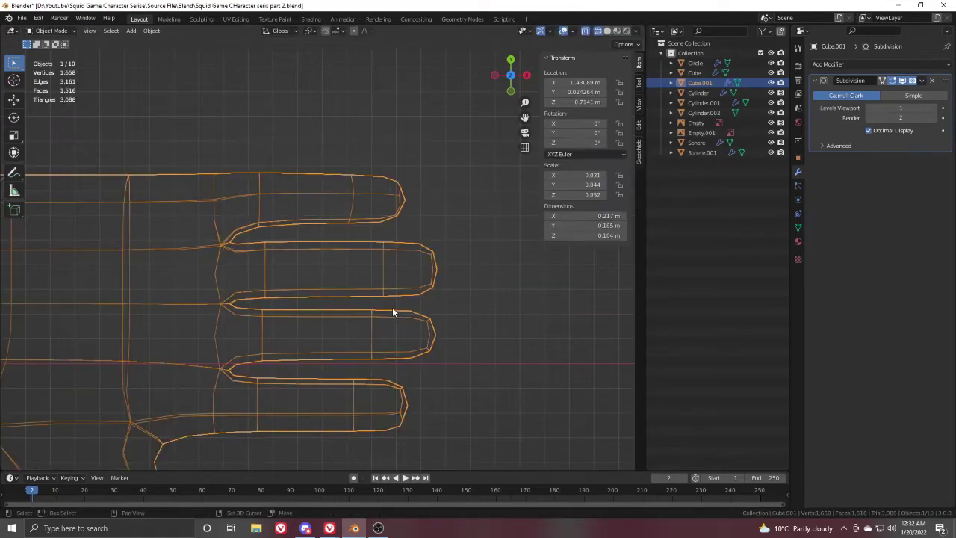
shift+middle_drag(392, 307, 379, 265)
key(ctrl+Tab)
click(408, 274)
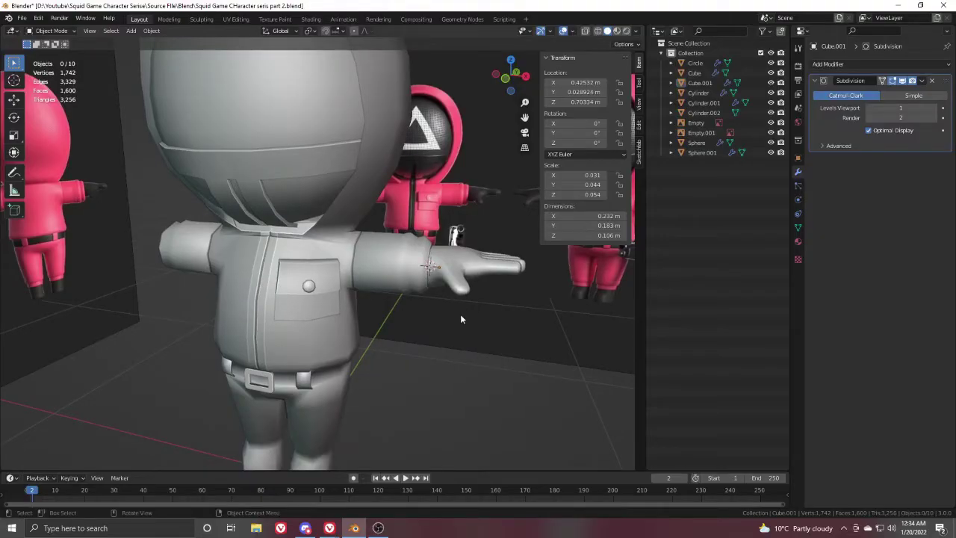
Step: Select the finished hand on the character and apply its location, rotation and scale
scroll(460, 314, up, 4)
mouse_move(517, 330)
middle_down()
mouse_move(463, 339)
mouse_move(461, 277)
mouse_move(439, 256)
mouse_move(373, 320)
mouse_move(509, 320)
middle_up()
scroll(454, 334, down, 4)
middle_drag(388, 268, 454, 265)
click(435, 260)
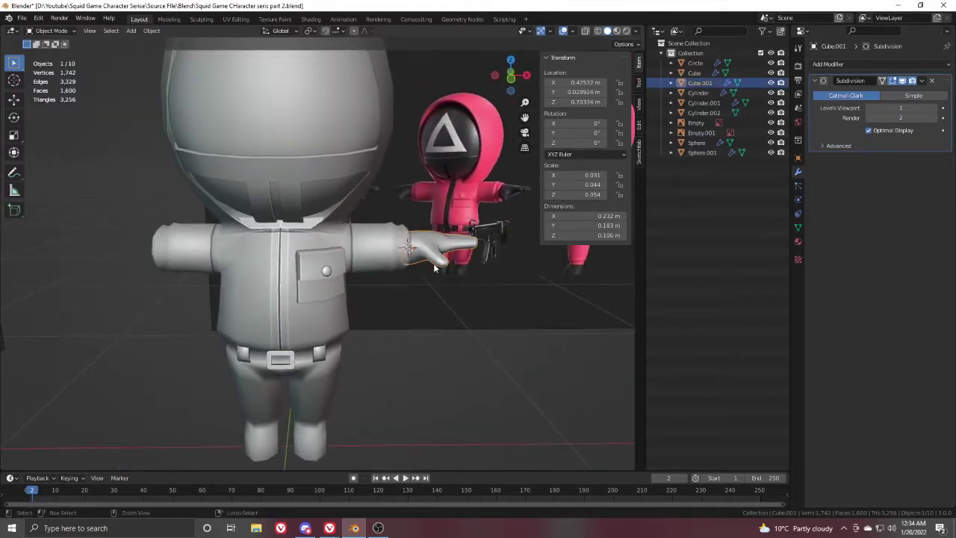
key(ctrl+a)
click(407, 295)
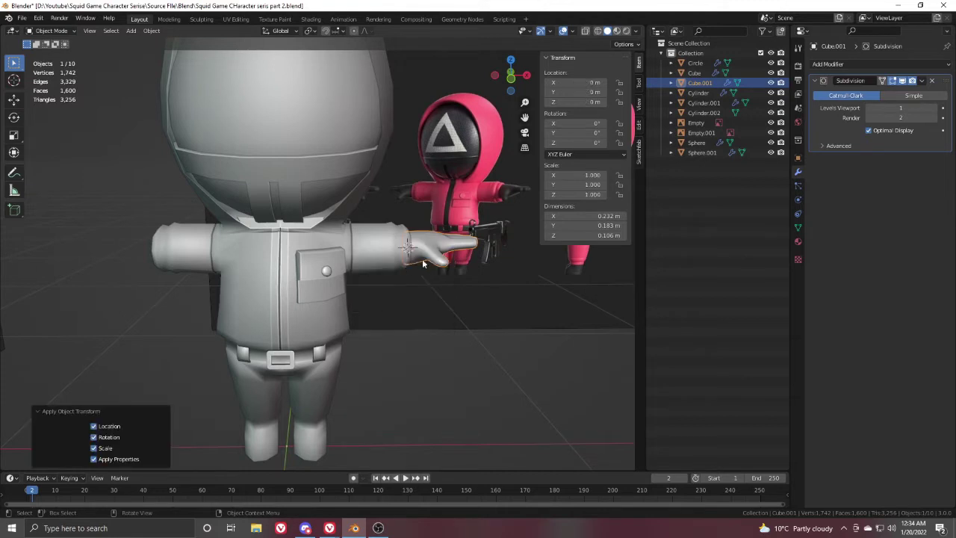
Step: Add a Mirror modifier on the X axis to the hand to create the opposite one
shift+middle_drag(381, 308, 405, 277)
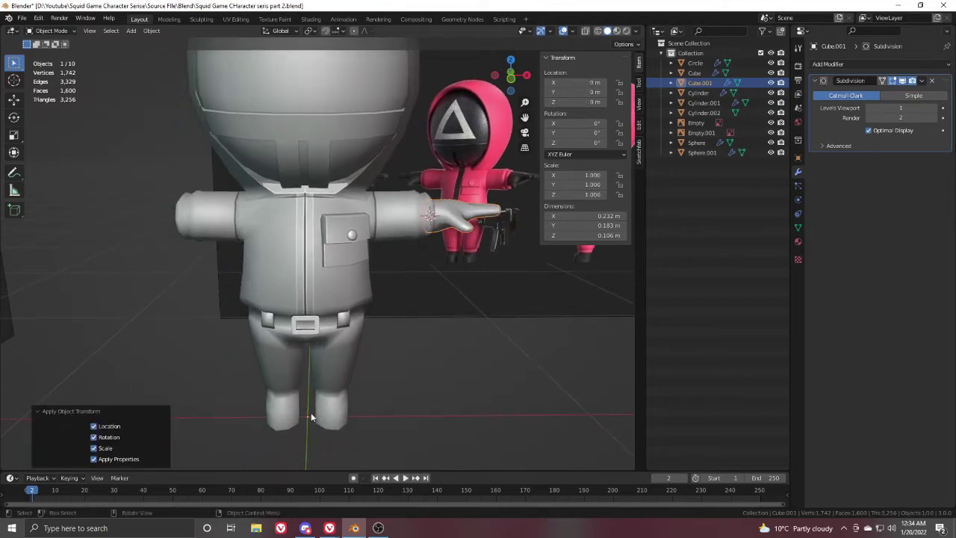
click(869, 66)
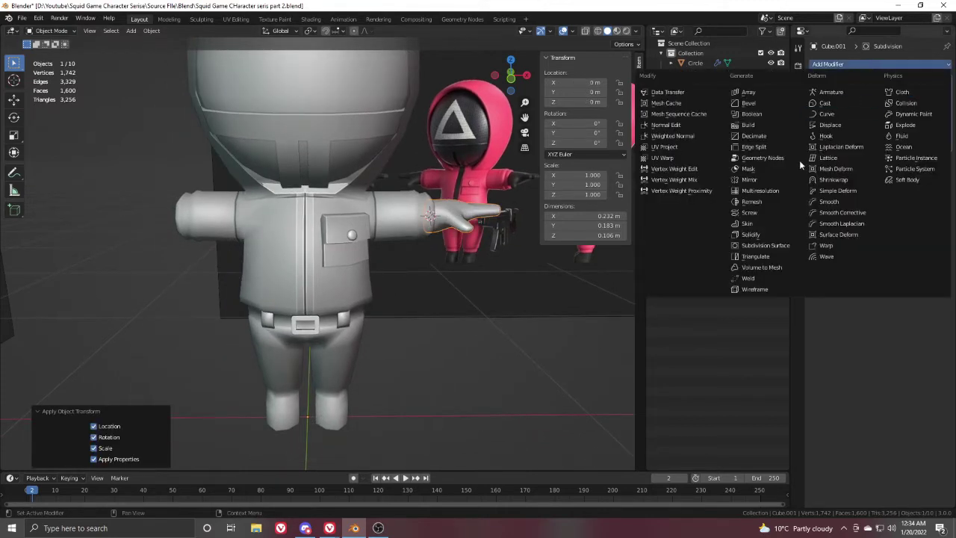
click(751, 180)
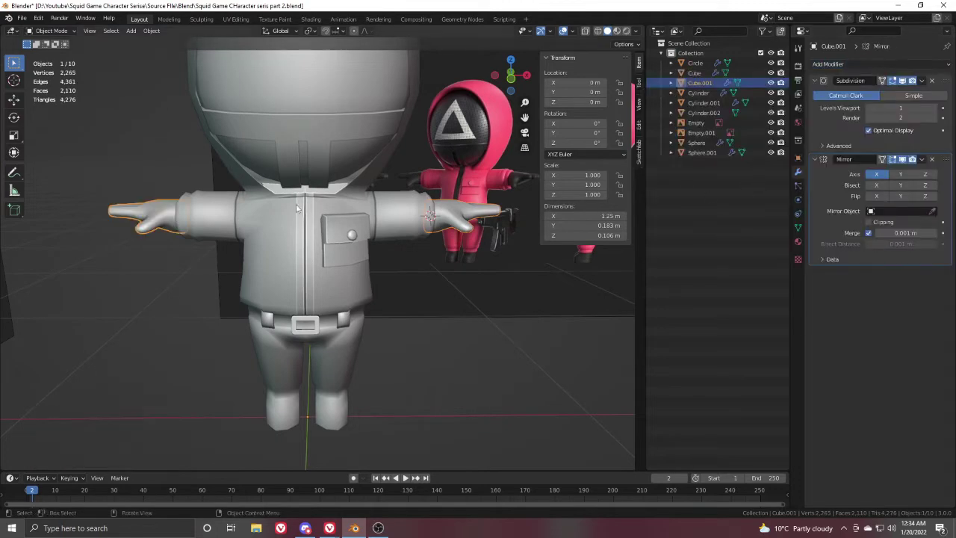
Step: Deselect the hand, hide the transform sidebar and examine both hands on the full character
click(486, 372)
middle_drag(486, 367, 564, 161)
scroll(411, 257, down, 3)
scroll(473, 254, up, 1)
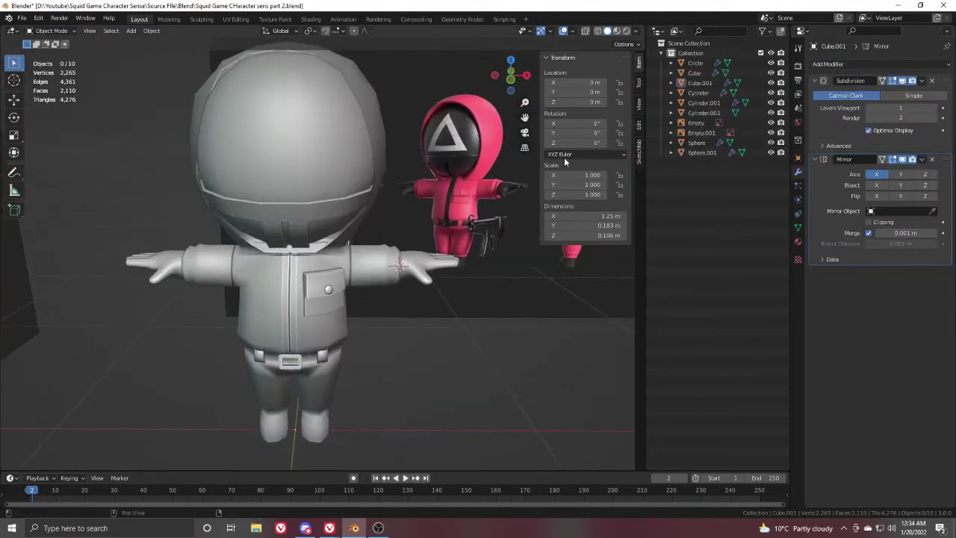
key(n)
middle_drag(462, 256, 383, 258)
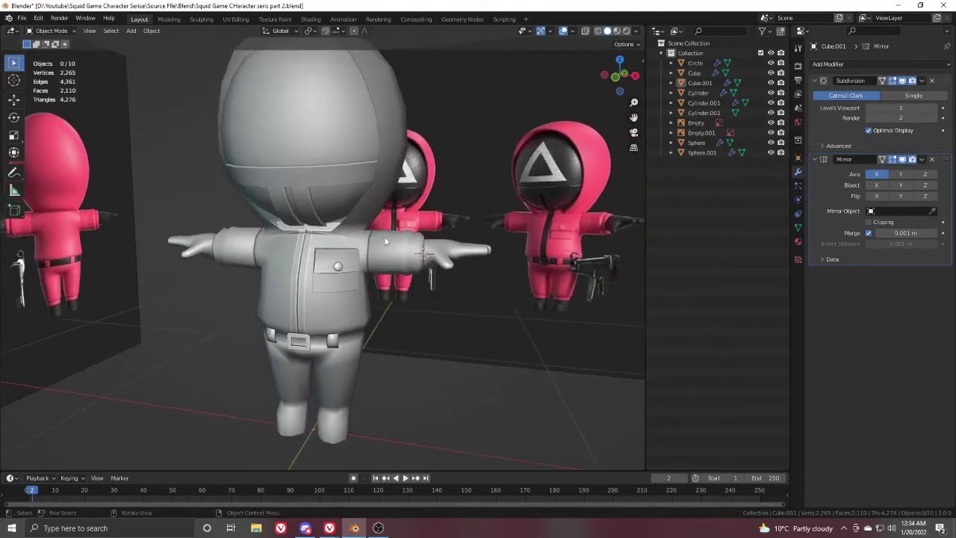
Step: Select the character's body and add a Subdivision Surface modifier with a viewport level of 2
scroll(378, 263, up, 1)
click(378, 264)
shift+middle_drag(334, 300, 358, 280)
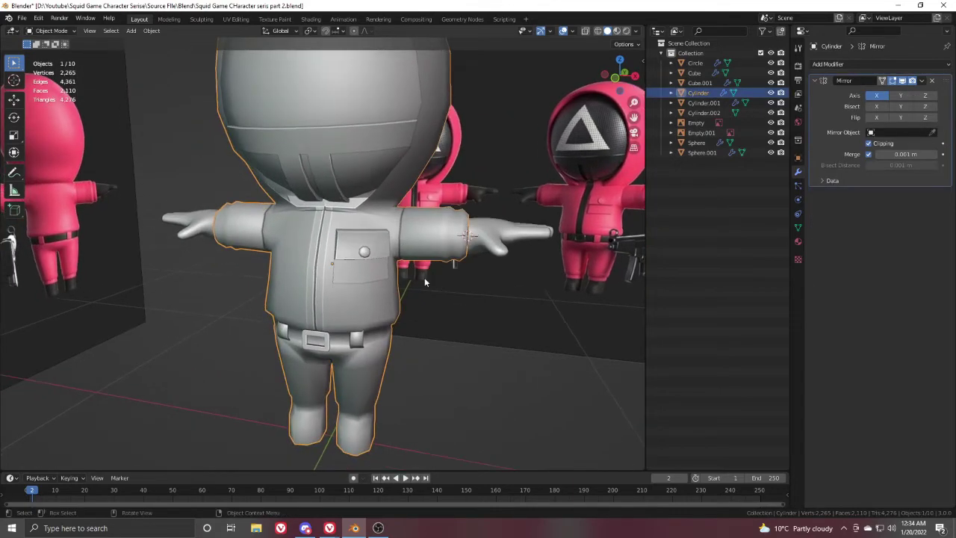
click(860, 64)
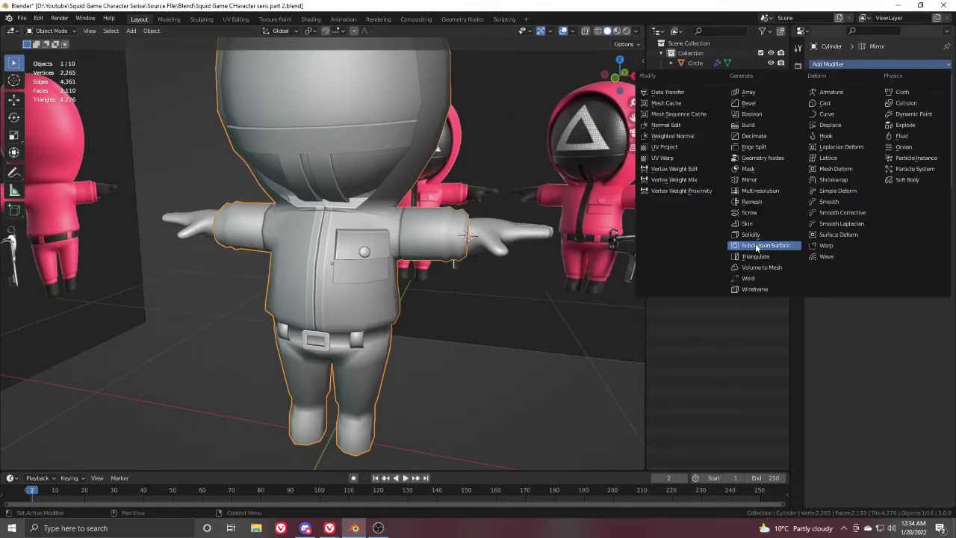
click(758, 247)
click(936, 224)
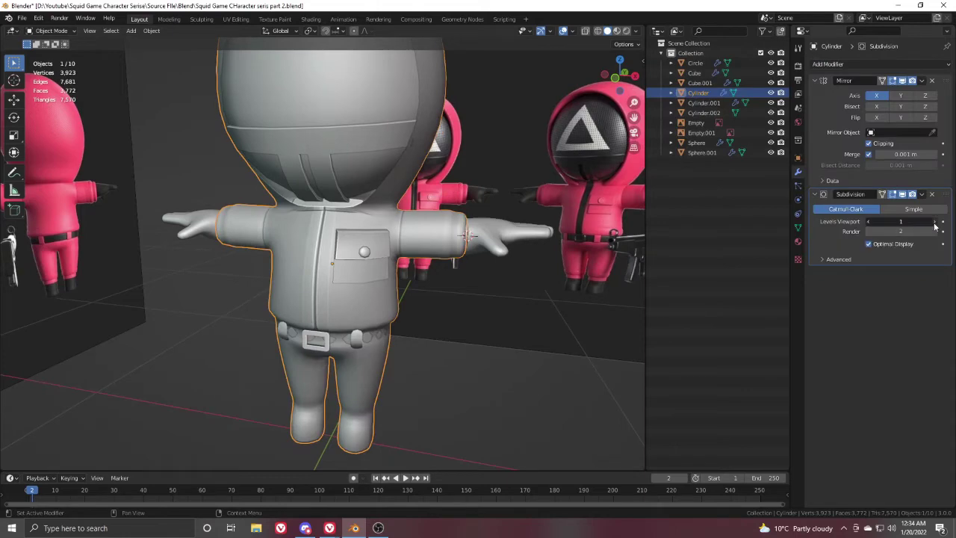
Step: Enter mesh editing on the body and select the edge loop in the groove of the sleeve cuff
scroll(493, 228, up, 1)
middle_drag(493, 228, 529, 257)
key(Tab)
middle_drag(471, 214, 456, 199)
key(KP_1)
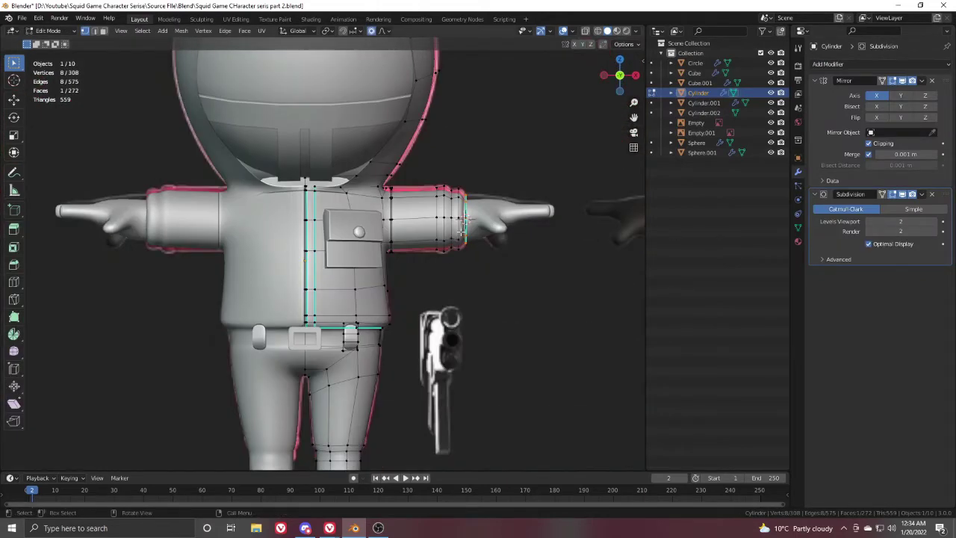
scroll(455, 226, up, 4)
shift+middle_drag(591, 203, 391, 259)
scroll(391, 259, up, 3)
shift+middle_drag(449, 239, 409, 272)
scroll(408, 272, up, 1)
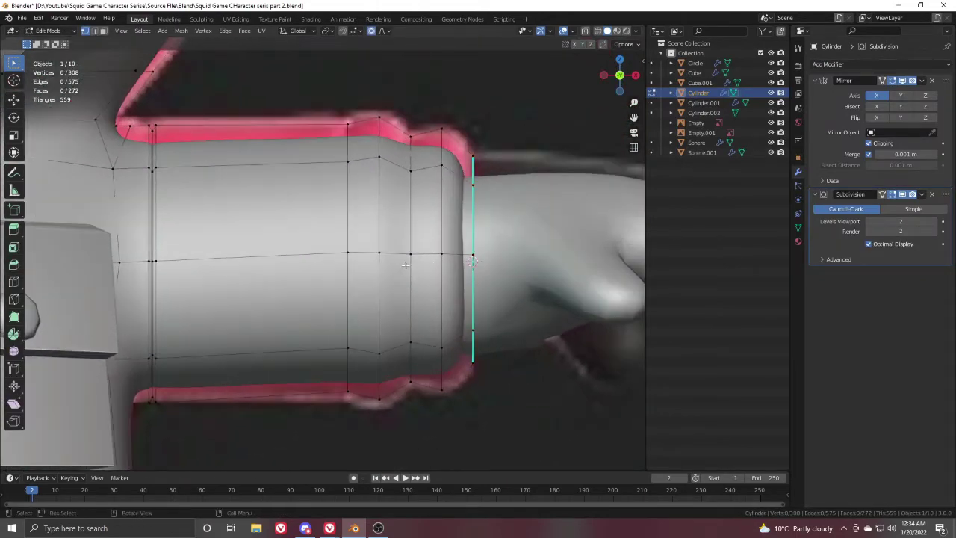
scroll(428, 184, down, 3)
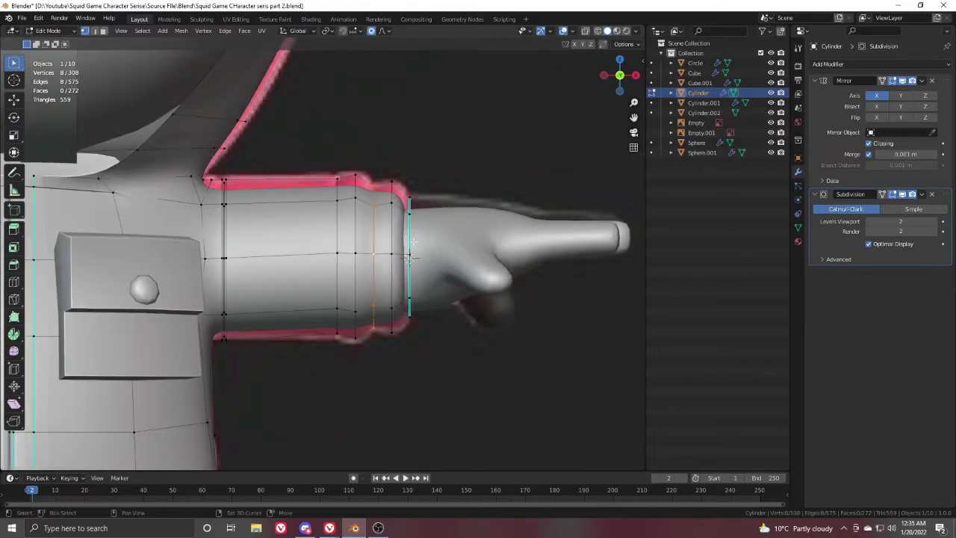
middle_drag(410, 258, 419, 250)
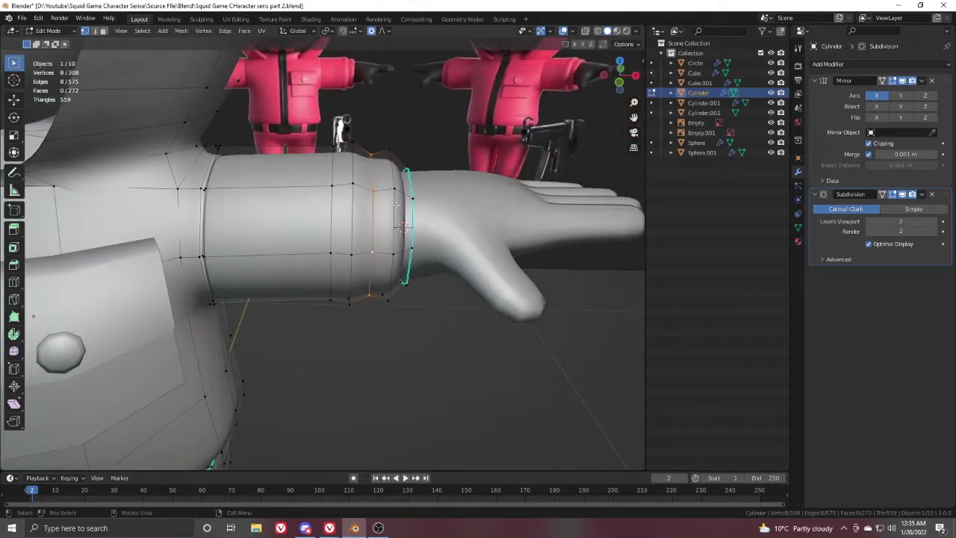
Step: Display the selected cuff loop's edge crease data and hide it again
key(n)
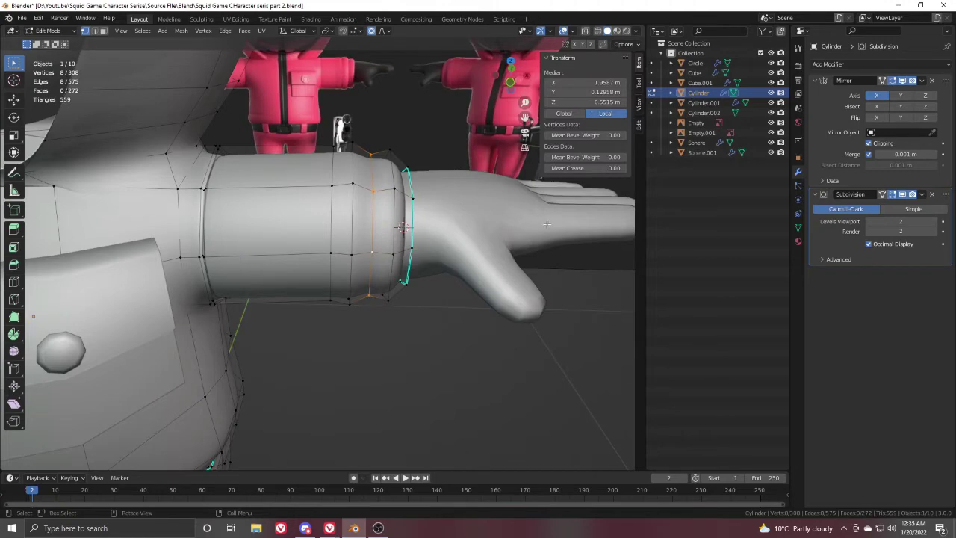
scroll(387, 199, up, 3)
middle_drag(387, 216, 395, 200)
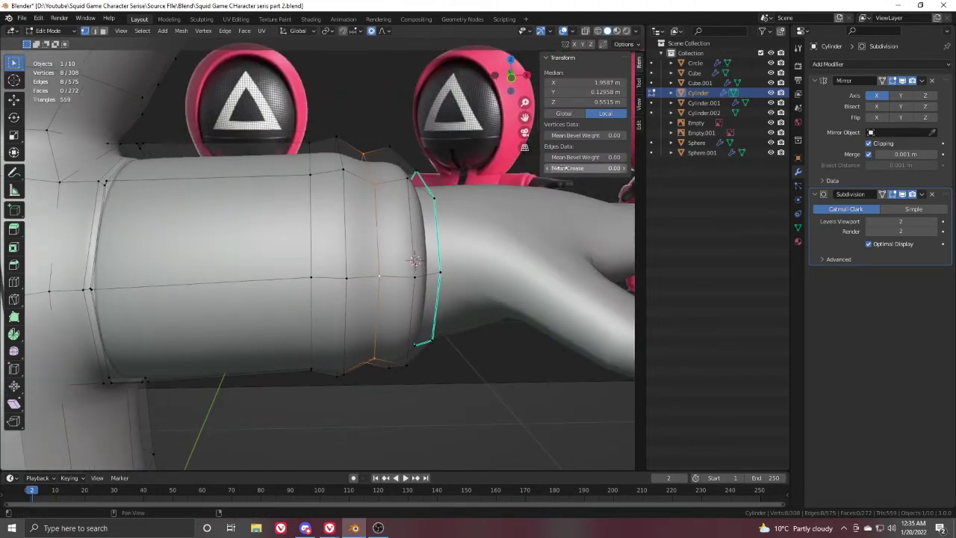
key(n)
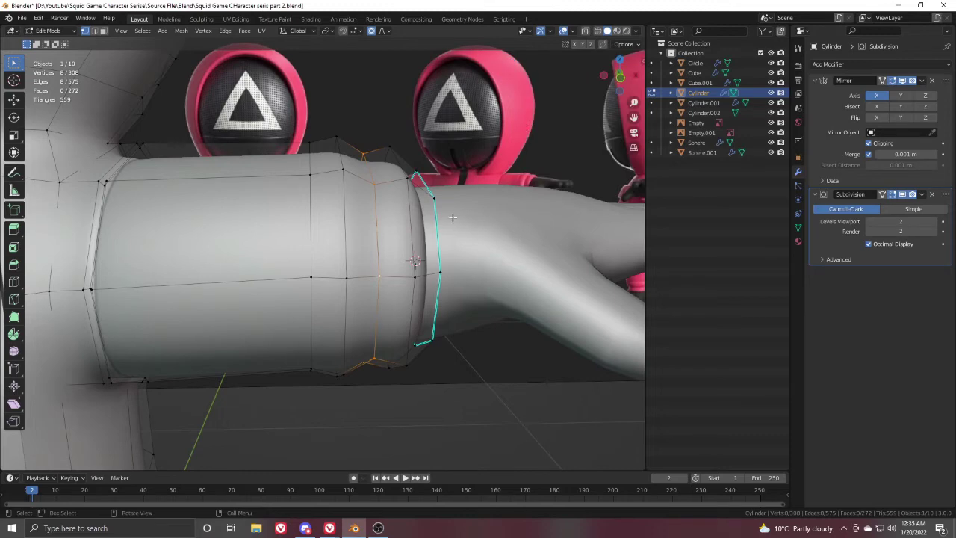
Step: Raise the mean crease of the cuff's groove edge loop, check the result in Object Mode and return to mesh editing
click(463, 429)
scroll(465, 250, down, 3)
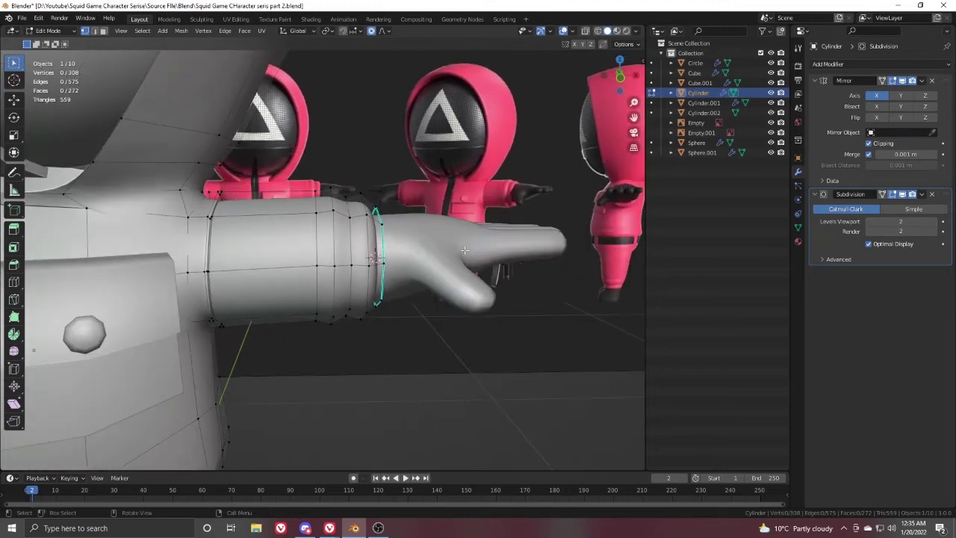
middle_drag(405, 276, 403, 274)
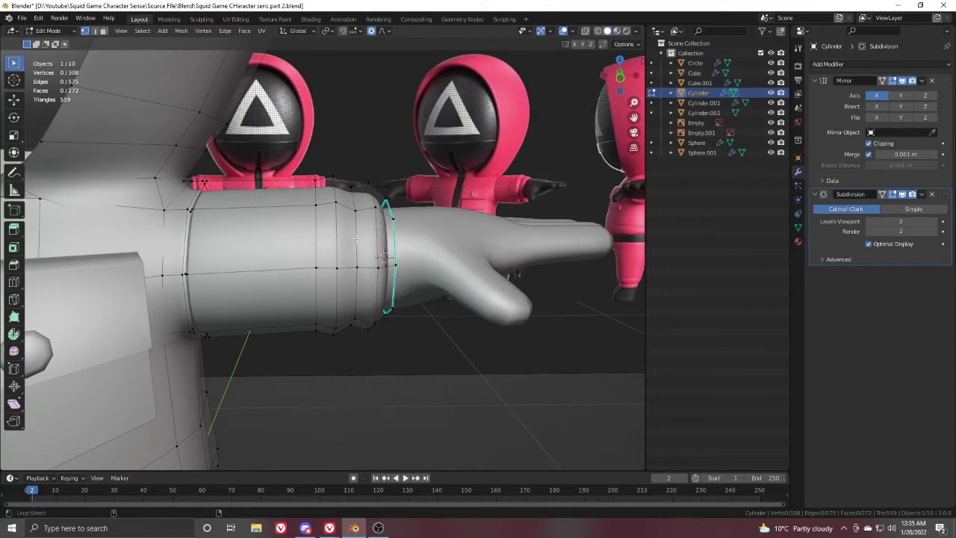
key(n)
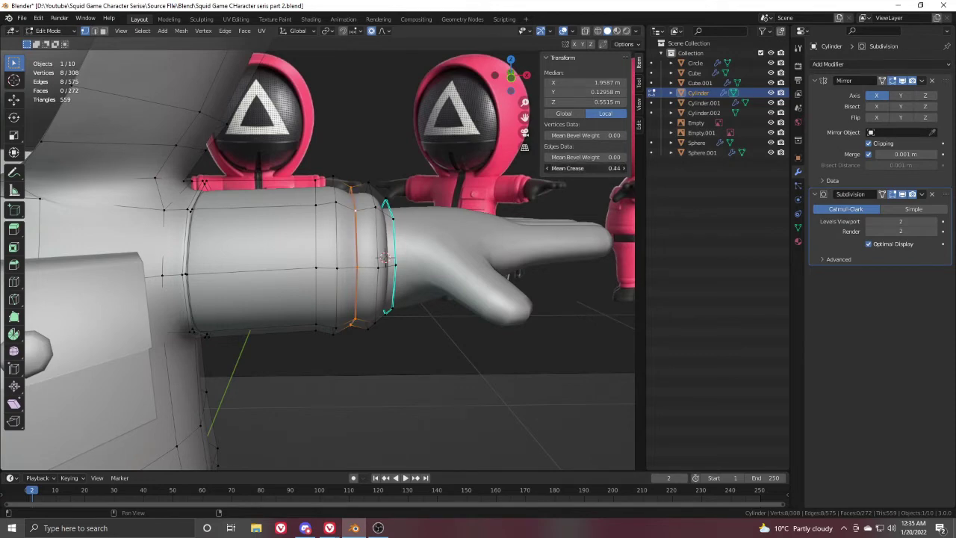
key(Tab)
scroll(394, 248, down, 1)
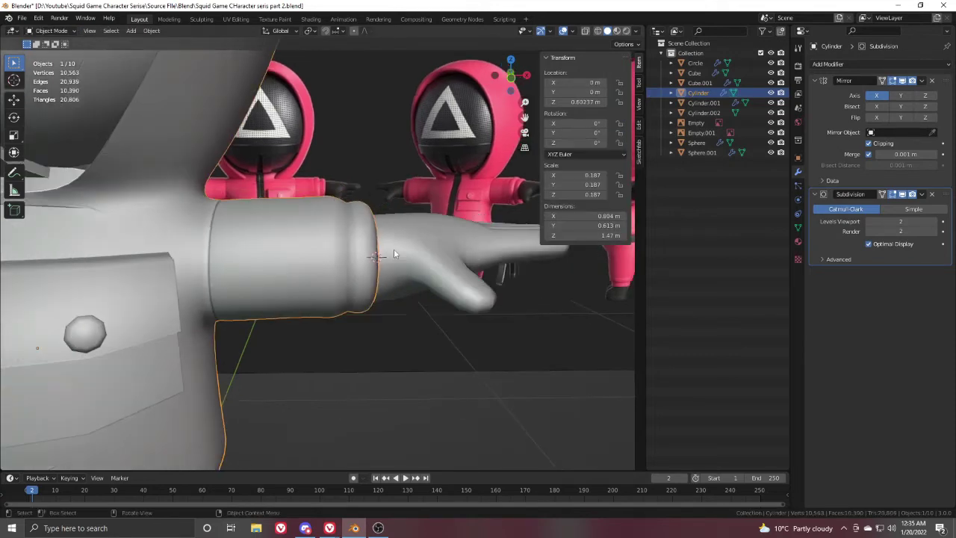
middle_drag(394, 249, 339, 246)
key(ctrl+Tab)
click(416, 243)
Step: Crease the edge loop just inward of the cuff's groove to about 0.66 and crease the next loop toward the shoulder
scroll(416, 244, up, 2)
alt+click(355, 239)
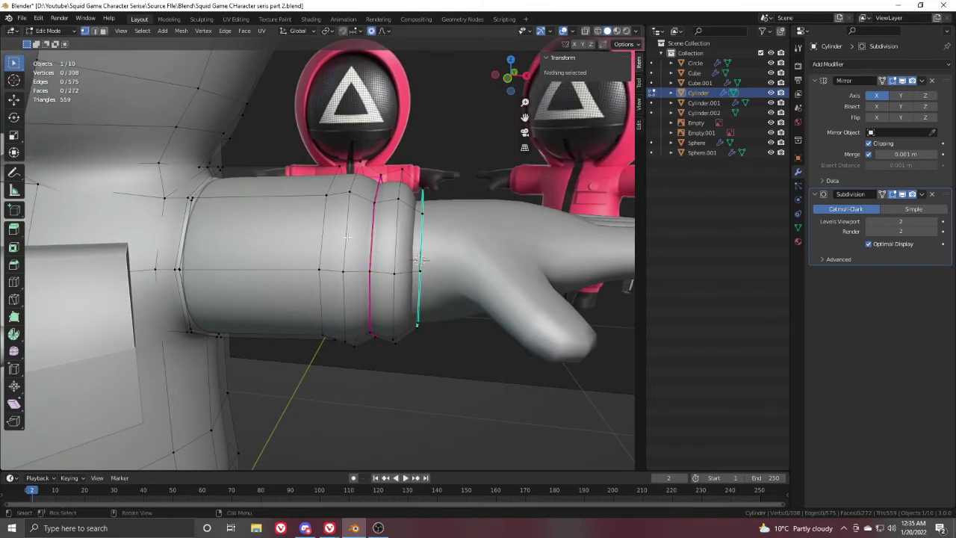
drag(580, 167, 607, 167)
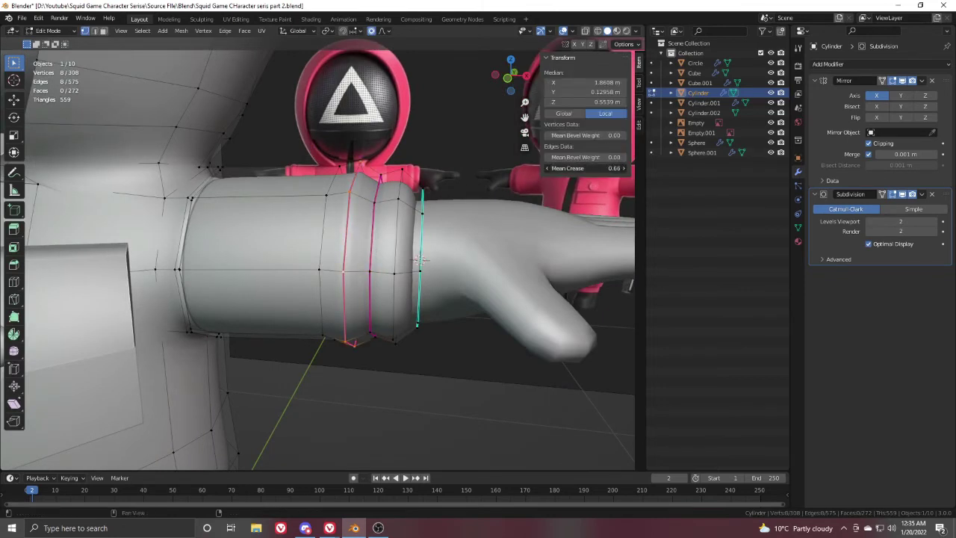
alt+click(321, 215)
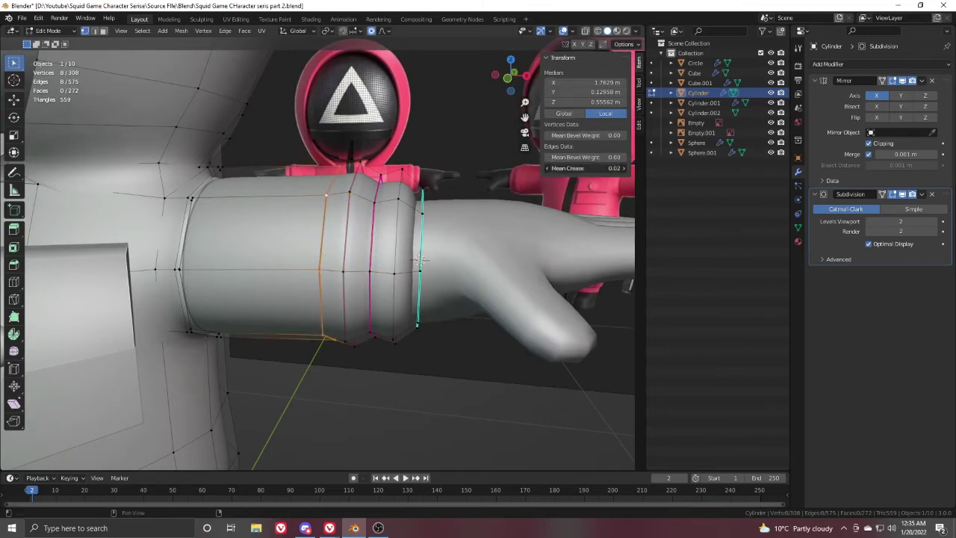
Step: Crease the cuff's outer edge loop and the edge loop around the sleeve opening
alt+click(400, 241)
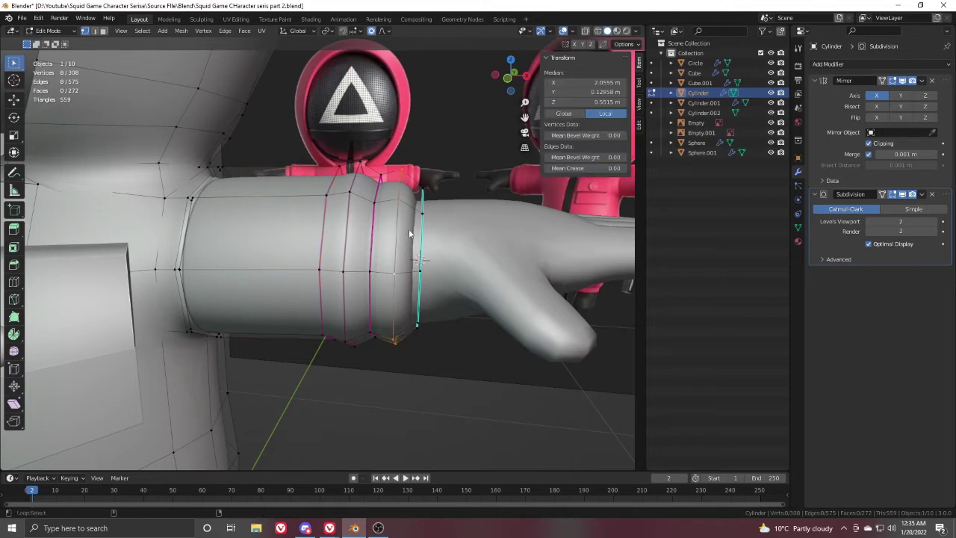
click(485, 225)
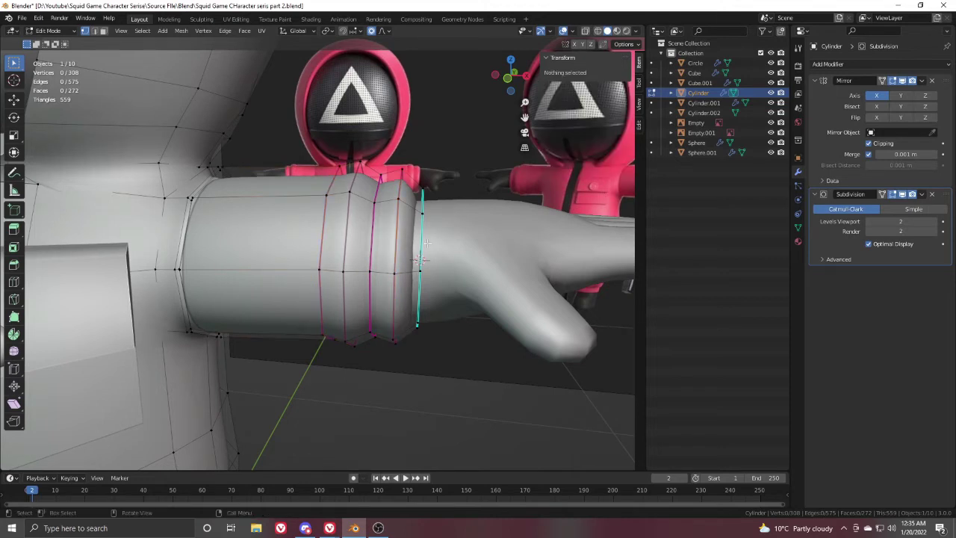
alt+click(422, 251)
drag(576, 169, 650, 169)
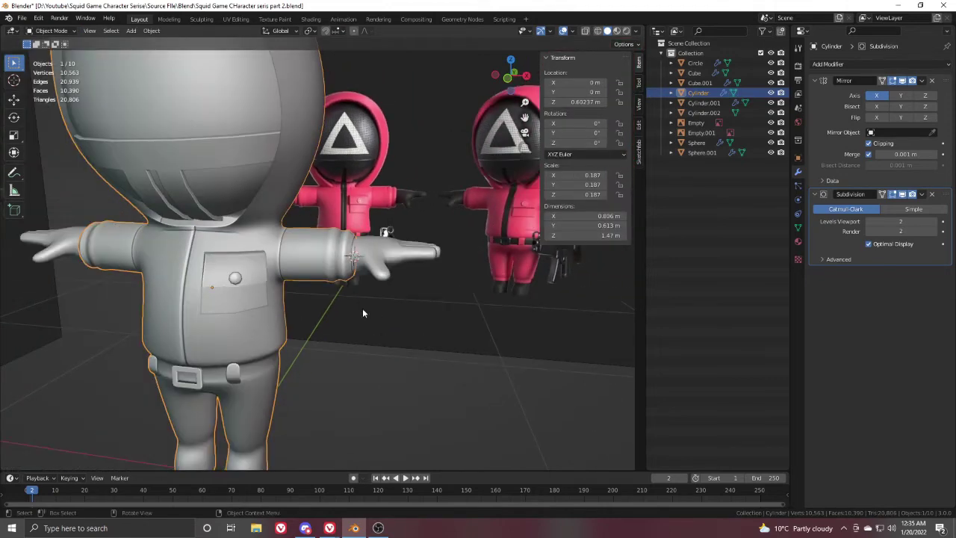
Step: Examine the smoothed character in Object Mode, from the sleeves and chest pocket down to the belt buckle
click(354, 331)
middle_drag(355, 332, 321, 351)
click(234, 287)
scroll(234, 287, down, 2)
middle_drag(234, 287, 406, 208)
click(357, 280)
scroll(383, 239, up, 3)
click(378, 226)
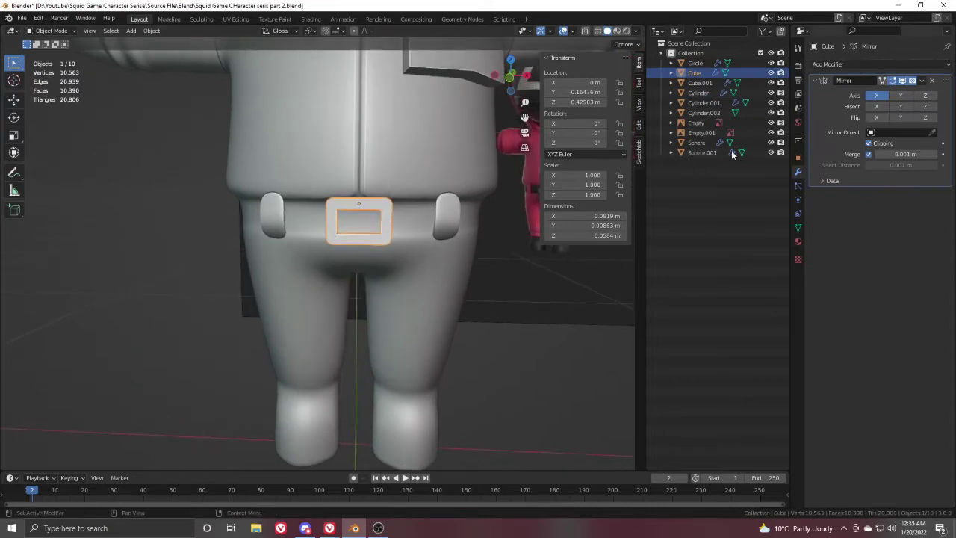
Step: Select the body, edit its mesh from the front and crease the ankle edge loop below the trouser leg's flare
click(425, 303)
shift+middle_drag(425, 303, 409, 241)
key(KP_1)
shift+middle_drag(422, 357, 397, 289)
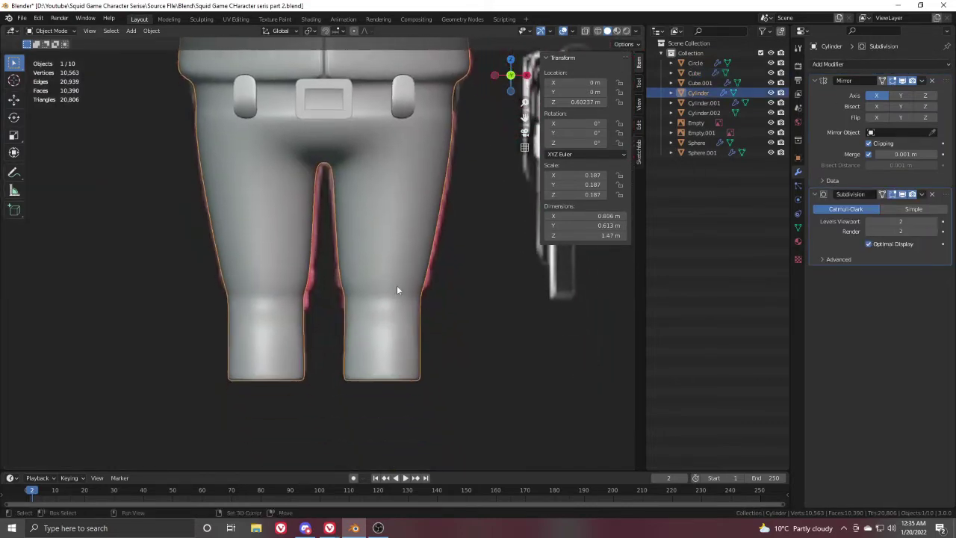
key(shift+z)
scroll(372, 335, up, 4)
shift+middle_drag(442, 326, 298, 248)
key(shift+z)
key(Tab)
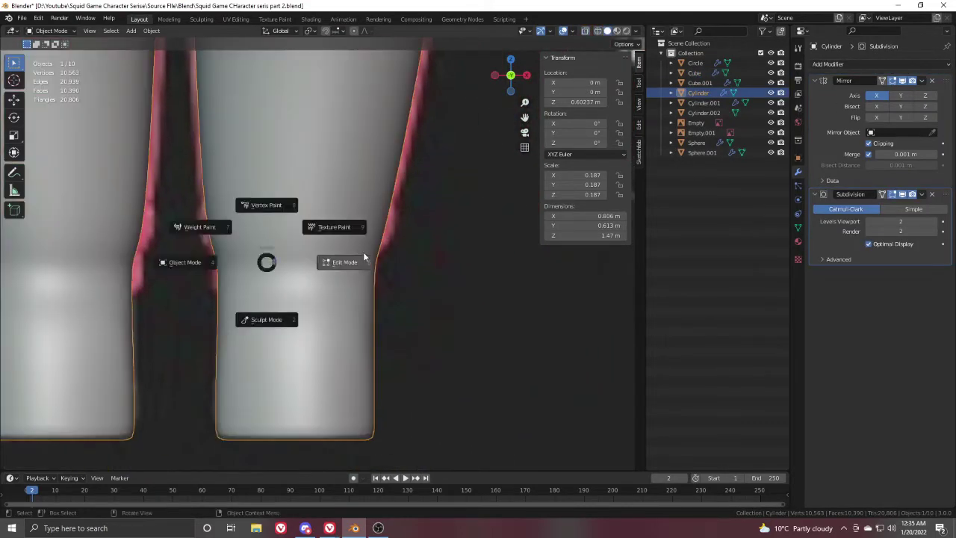
click(364, 256)
drag(572, 168, 631, 168)
Step: Crease the edge loop at the trouser leg's lower end to 0.76 and scale it up to 1.03
double_click(344, 236)
key(s)
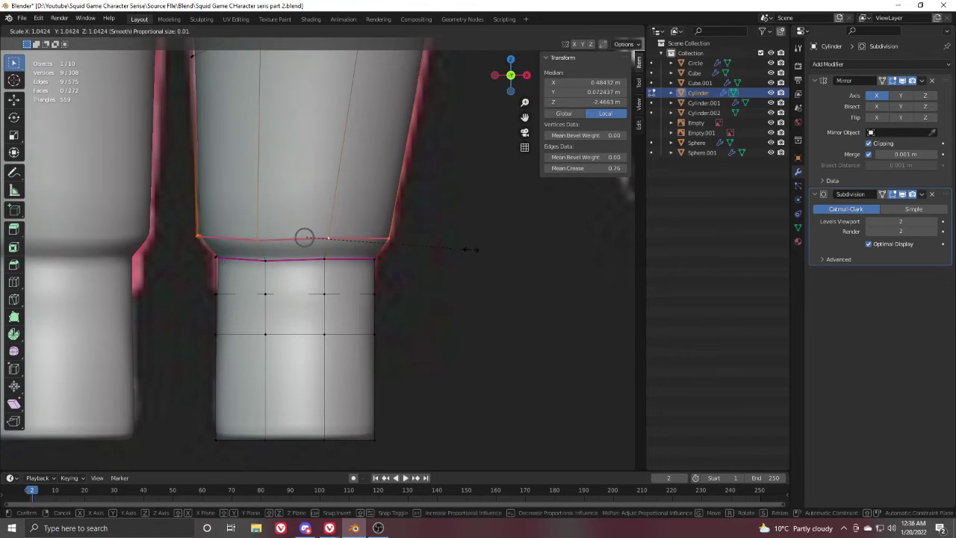
click(469, 250)
Step: Set the mean crease of the full edge loop around the top of the boot to 1.00
shift+middle_drag(336, 318, 346, 286)
key(shift+z)
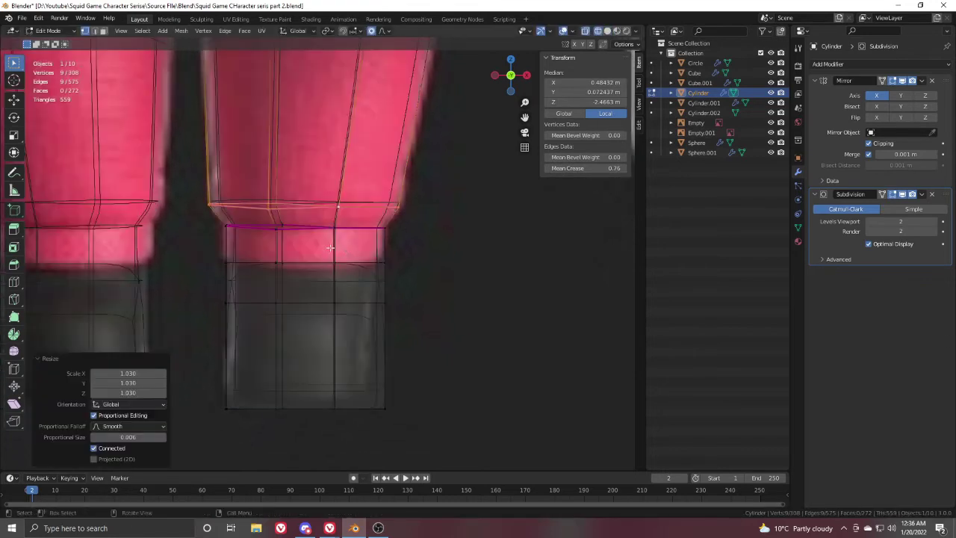
alt+click(300, 263)
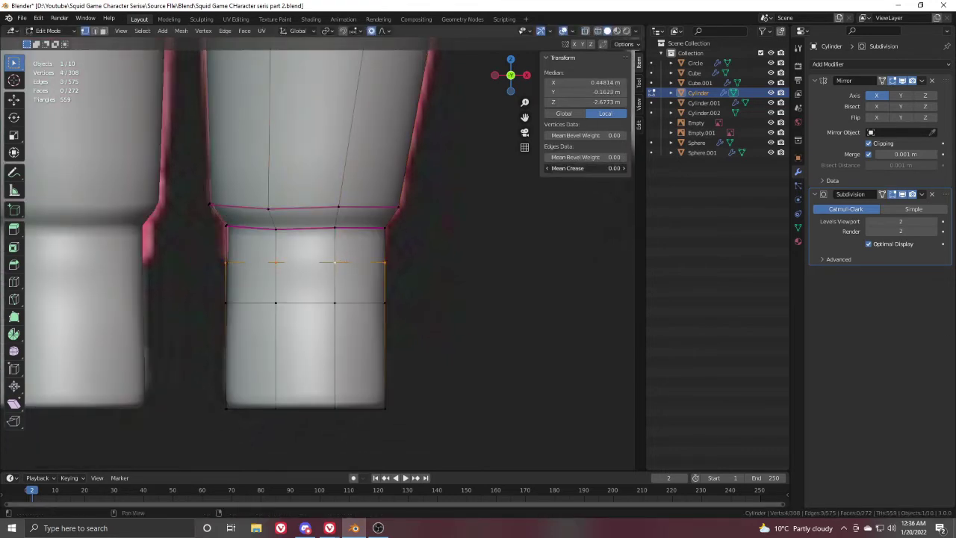
drag(609, 169, 568, 168)
middle_drag(493, 237, 205, 265)
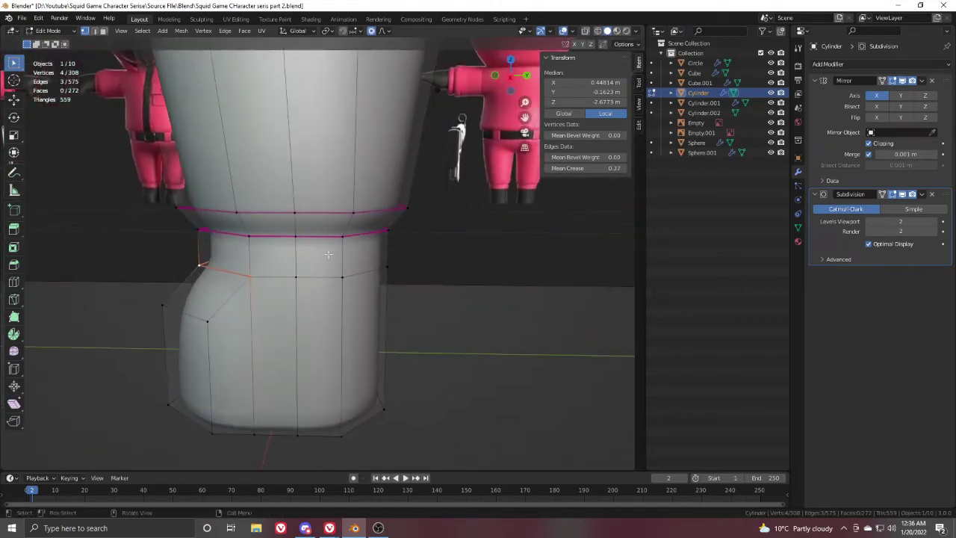
middle_drag(381, 278, 449, 246)
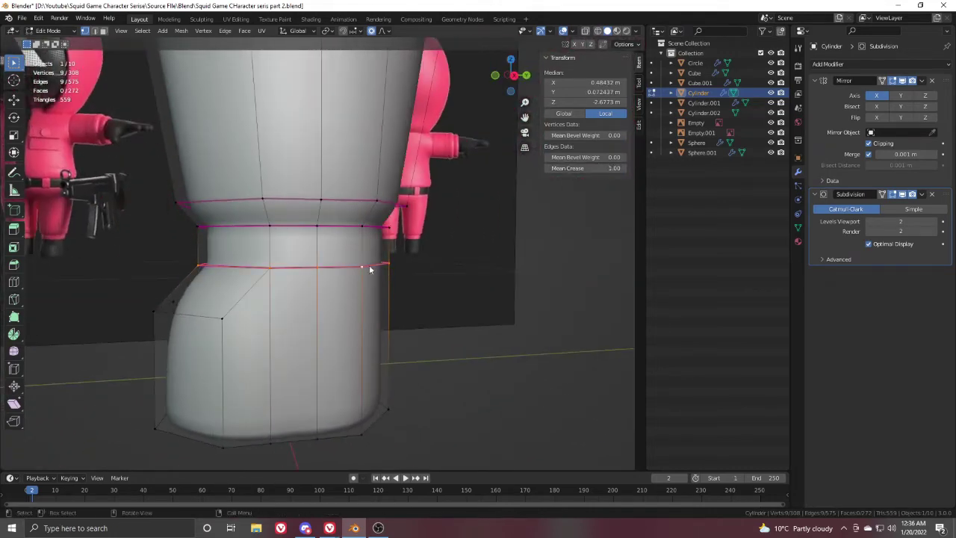
Step: Check the creased trouser cuff and boot on the smoothed character in Object Mode
key(Tab)
scroll(369, 269, down, 7)
middle_drag(329, 262, 374, 235)
key(Tab)
scroll(310, 315, up, 5)
key(Tab)
scroll(323, 306, down, 6)
middle_drag(203, 237, 290, 299)
scroll(314, 329, up, 3)
Step: Return to mesh editing and raise the mean crease of the edge loop along the belt's lower edge to about 1.00
key(Tab)
scroll(366, 230, up, 7)
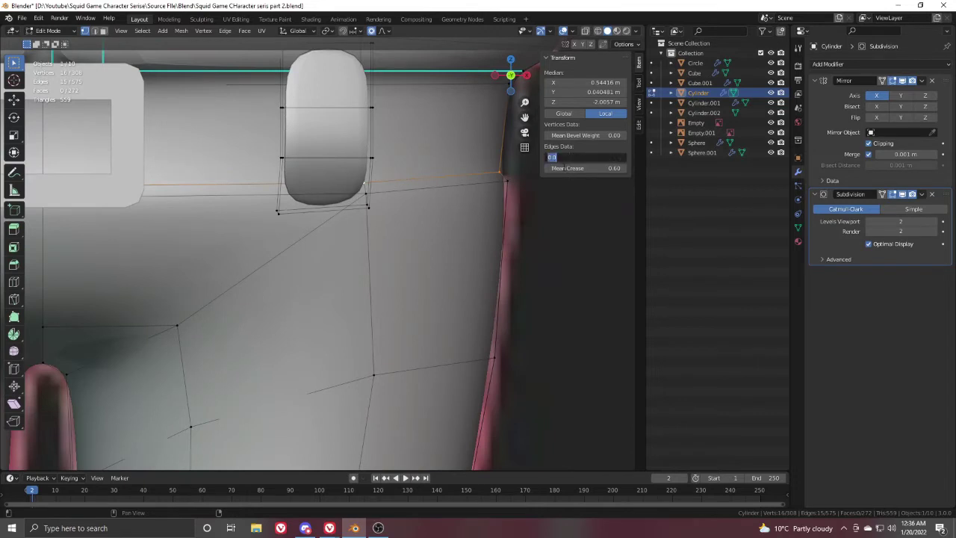
click(565, 168)
drag(565, 168, 620, 168)
shift+middle_drag(583, 135, 576, 197)
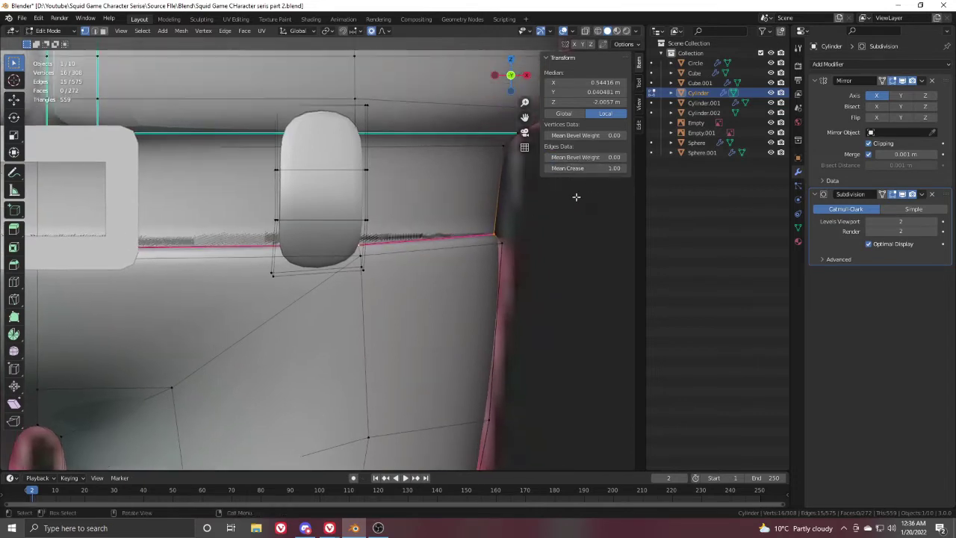
click(547, 169)
Step: Crease the edge loop along the belt's upper edge
double_click(459, 146)
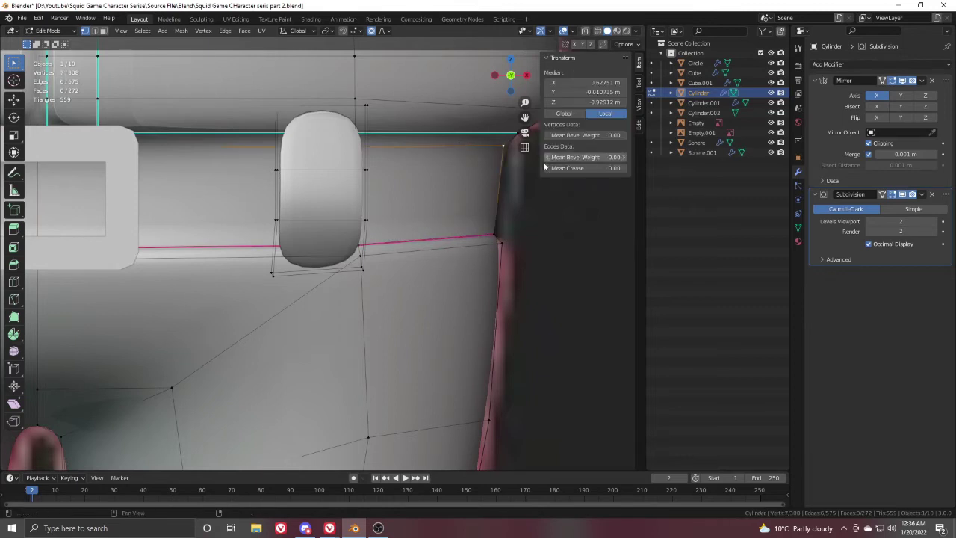
drag(552, 168, 557, 168)
click(491, 124)
scroll(478, 131, down, 2)
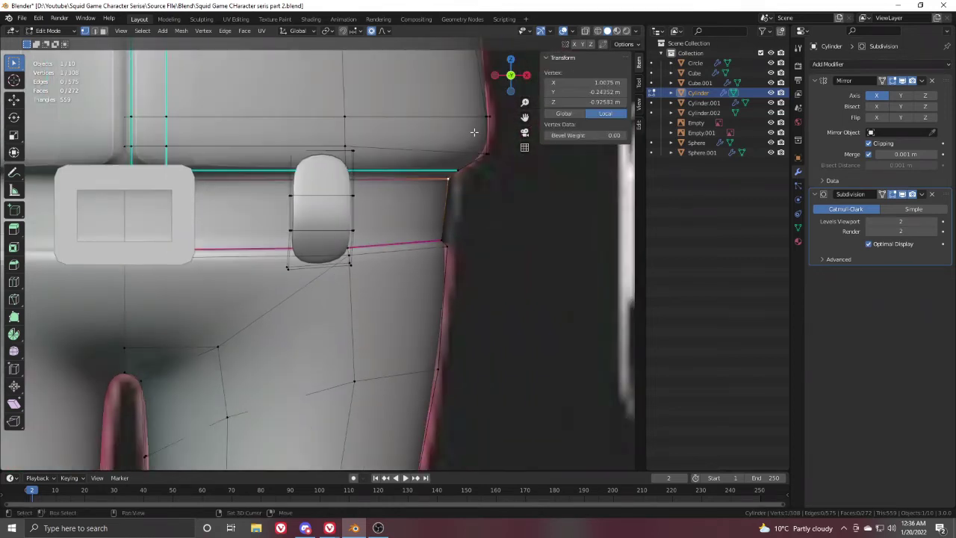
Step: Crease the two edge loops at the jacket's hem and set the seam loop between jacket and belt to 0.33
shift+middle_drag(474, 132, 454, 162)
alt+shift+click(448, 174)
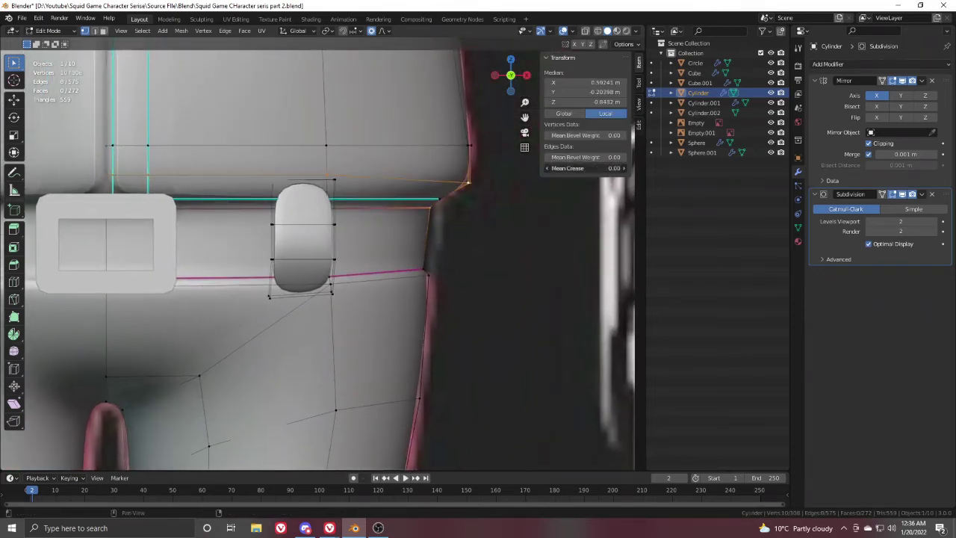
alt+click(418, 150)
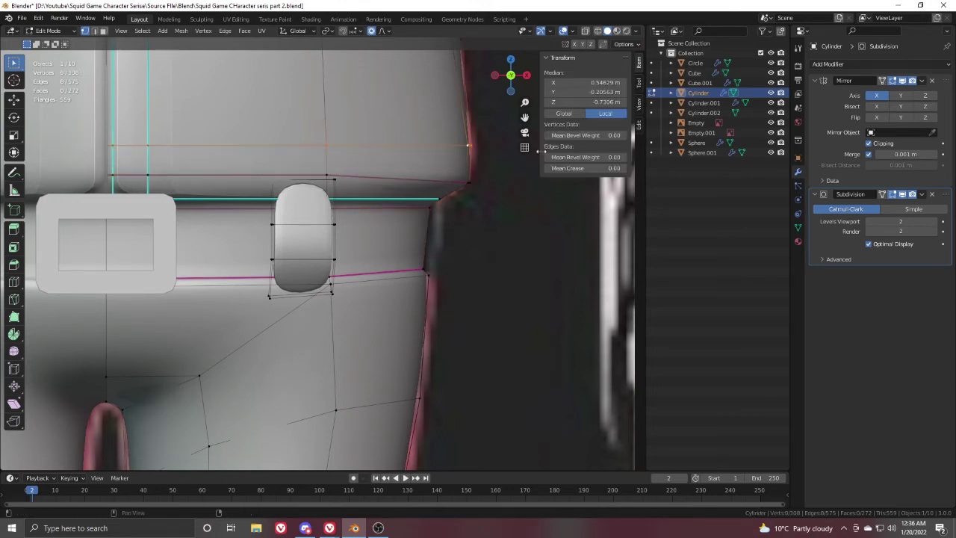
alt+click(363, 180)
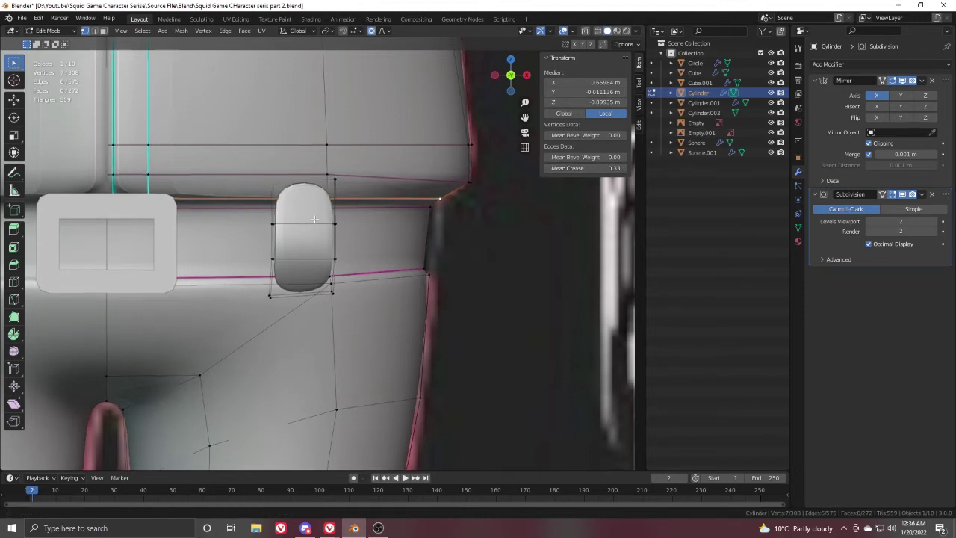
Step: Set the mean crease of the edge loop at the top of the trousers, just below the belt, to 0.26
shift+middle_drag(404, 281, 423, 244)
click(424, 243)
shift+click(427, 242)
click(444, 241)
alt+click(424, 242)
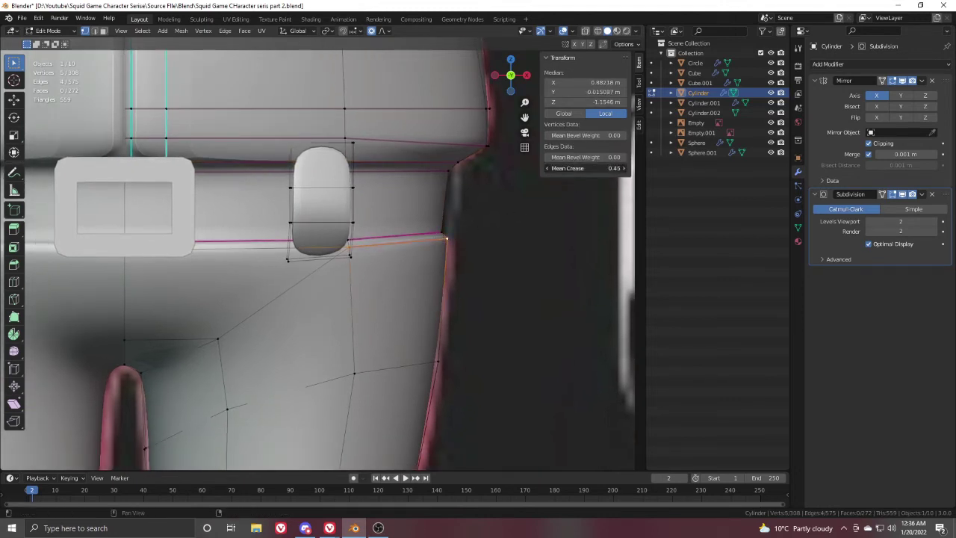
key(z)
click(161, 254)
shift+drag(116, 245, 154, 259)
key(z)
click(366, 237)
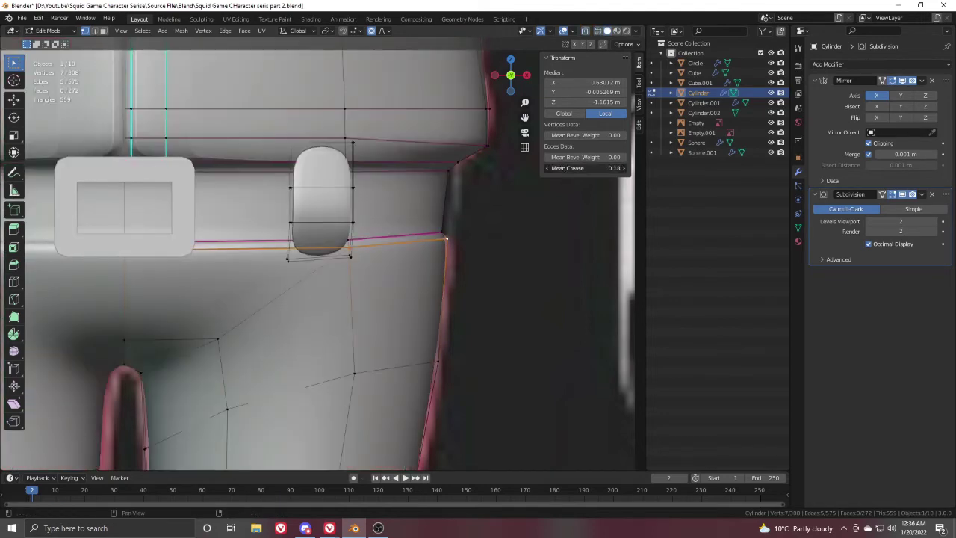
Step: Select the edge loop around the jacket's neckline under the hood and set its mean crease to 0.61
key(Tab)
scroll(378, 203, down, 9)
scroll(336, 164, up, 1)
shift+middle_drag(317, 106, 366, 275)
scroll(368, 279, up, 4)
key(Tab)
shift+middle_drag(461, 302, 390, 269)
key(z)
click(308, 273)
scroll(305, 275, up, 3)
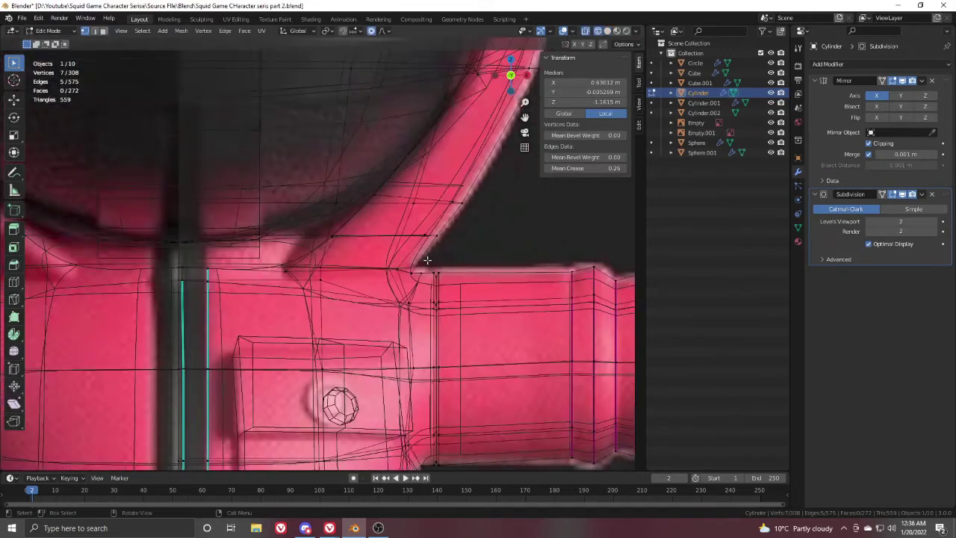
key(z)
click(444, 275)
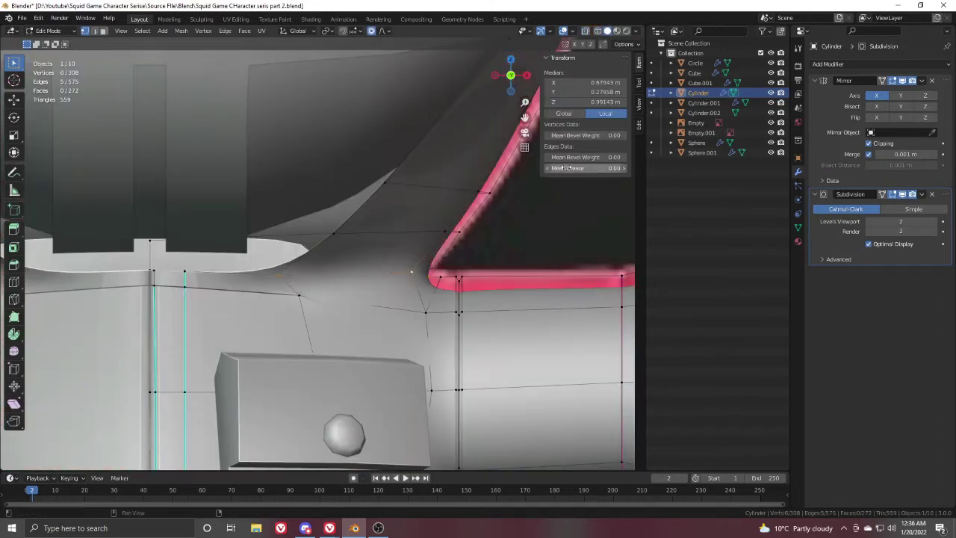
drag(566, 168, 598, 168)
Step: Check the smoothed character from several sides in Object Mode
scroll(516, 224, down, 6)
middle_drag(515, 224, 341, 232)
key(Tab)
scroll(284, 251, down, 1)
middle_drag(282, 252, 389, 244)
scroll(462, 252, down, 3)
scroll(310, 245, up, 1)
scroll(310, 243, down, 3)
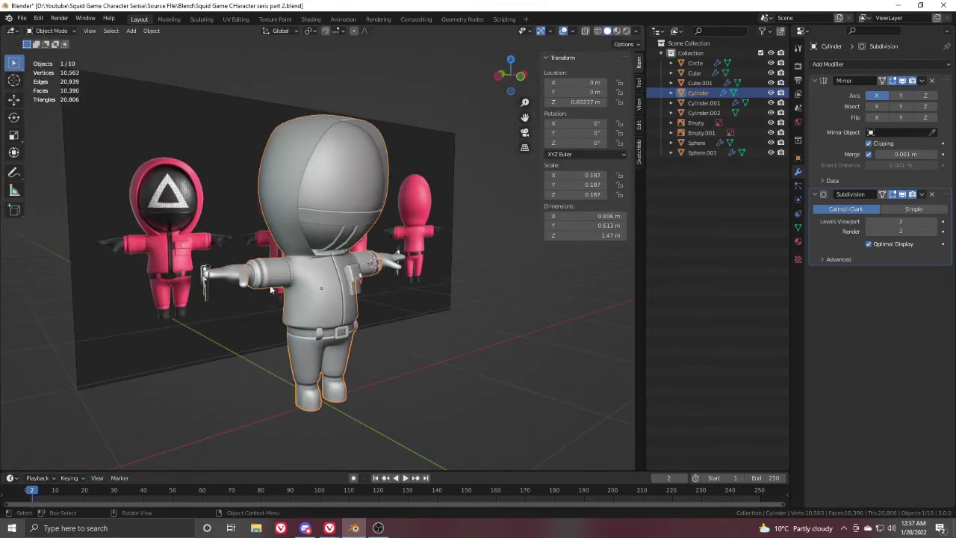
drag(388, 244, 384, 247)
middle_drag(384, 247, 351, 271)
scroll(358, 277, up, 2)
middle_drag(441, 324, 396, 285)
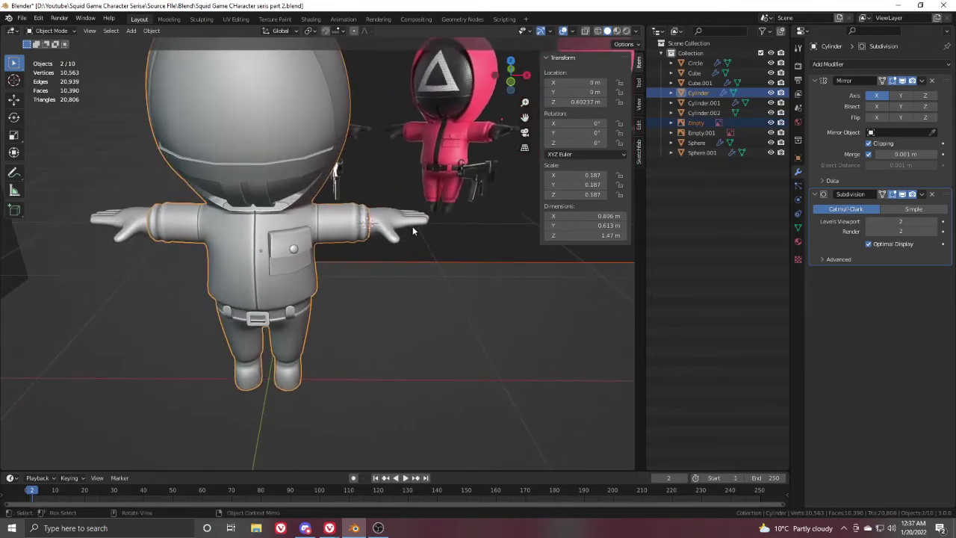
Step: Raise the viewport subdivision level of the hands to 2 and deselect them
click(412, 226)
scroll(409, 243, up, 1)
click(439, 276)
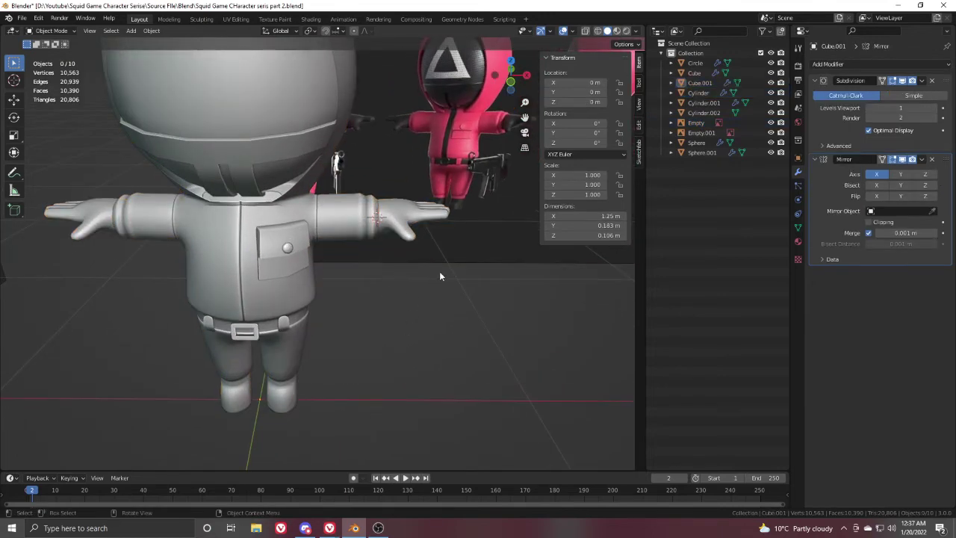
click(935, 109)
scroll(410, 250, up, 1)
middle_drag(411, 250, 380, 233)
Step: In side view, select the upper front edges of the boot in the body mesh and set their mean crease to 0.64
scroll(380, 234, down, 5)
middle_drag(320, 234, 233, 242)
scroll(345, 231, up, 1)
key(KP_3)
scroll(357, 330, up, 3)
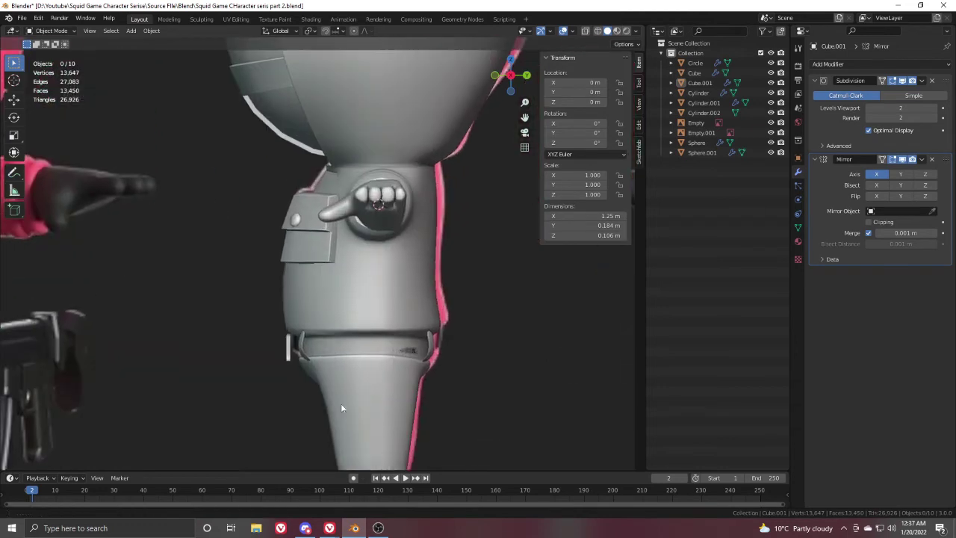
scroll(312, 145, up, 7)
shift+middle_drag(340, 403, 344, 279)
click(340, 277)
key(ctrl+Tab)
click(308, 264)
key(alt+z)
scroll(329, 259, up, 2)
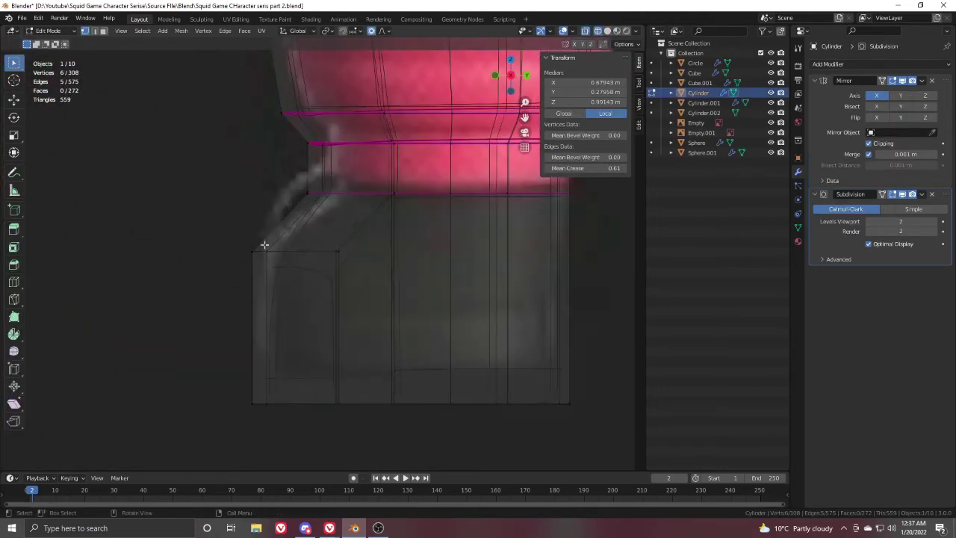
drag(218, 231, 381, 275)
key(alt+z)
drag(590, 169, 748, 169)
key(z)
key(z)
Step: Check the creased boots, trousers and jacket on the smoothed character in Object Mode
scroll(299, 269, down, 5)
middle_drag(299, 269, 367, 276)
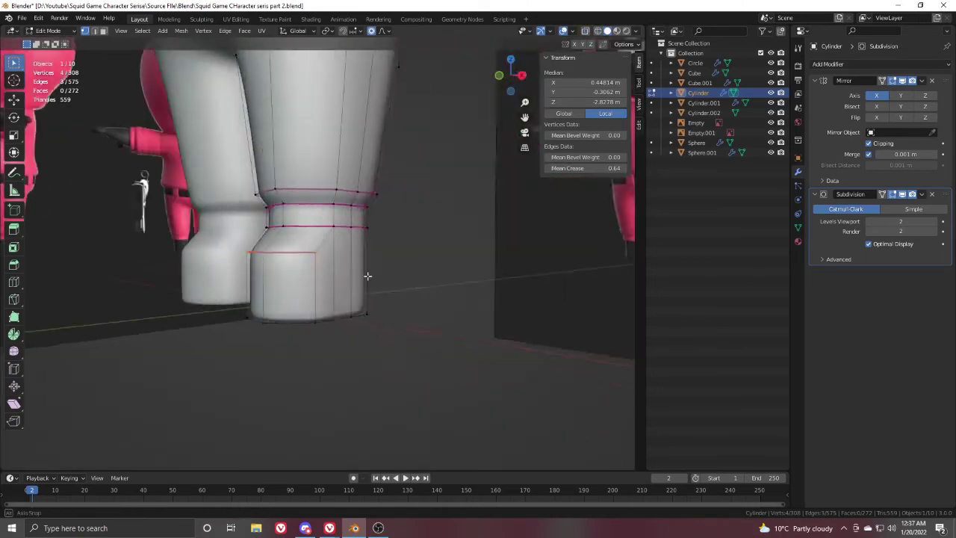
key(ctrl+Tab)
scroll(291, 306, down, 3)
middle_drag(270, 319, 321, 319)
click(318, 321)
scroll(248, 174, down, 3)
shift+middle_drag(248, 174, 328, 329)
scroll(324, 232, up, 3)
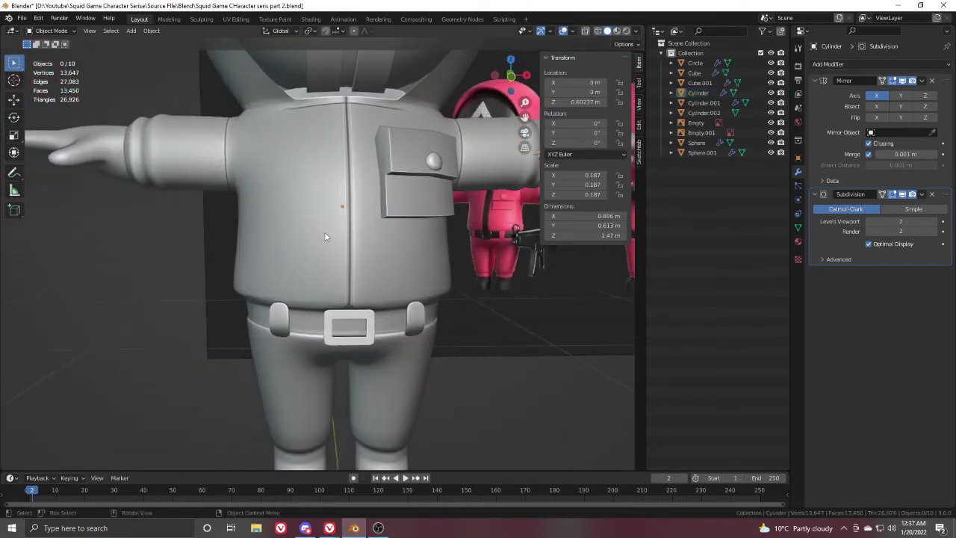
Step: Examine the mask sphere and how it sits inside the hood and collar
scroll(324, 231, down, 4)
middle_drag(324, 231, 336, 321)
scroll(336, 320, up, 1)
click(354, 247)
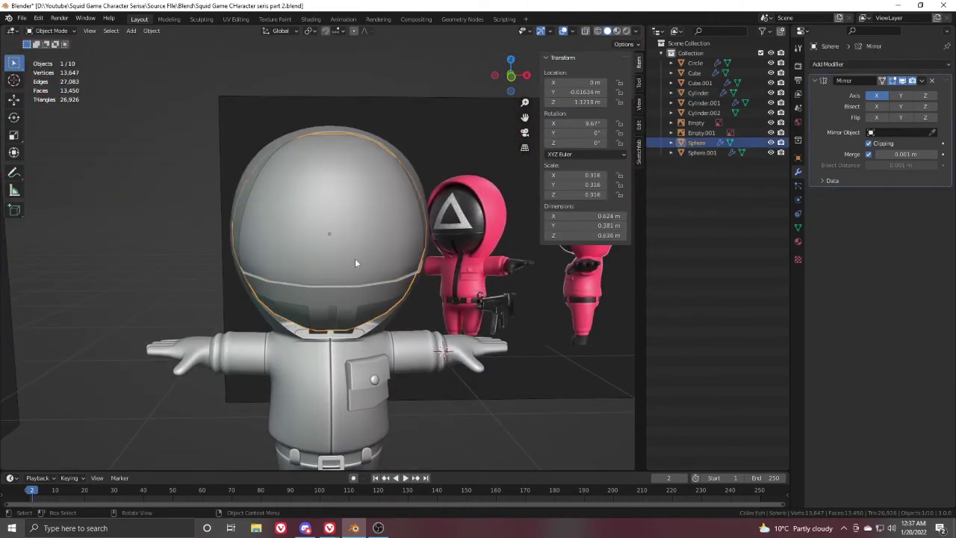
middle_drag(354, 258, 359, 240)
scroll(360, 239, up, 4)
shift+middle_drag(355, 291, 369, 219)
scroll(347, 216, up, 2)
click(444, 436)
scroll(396, 296, down, 1)
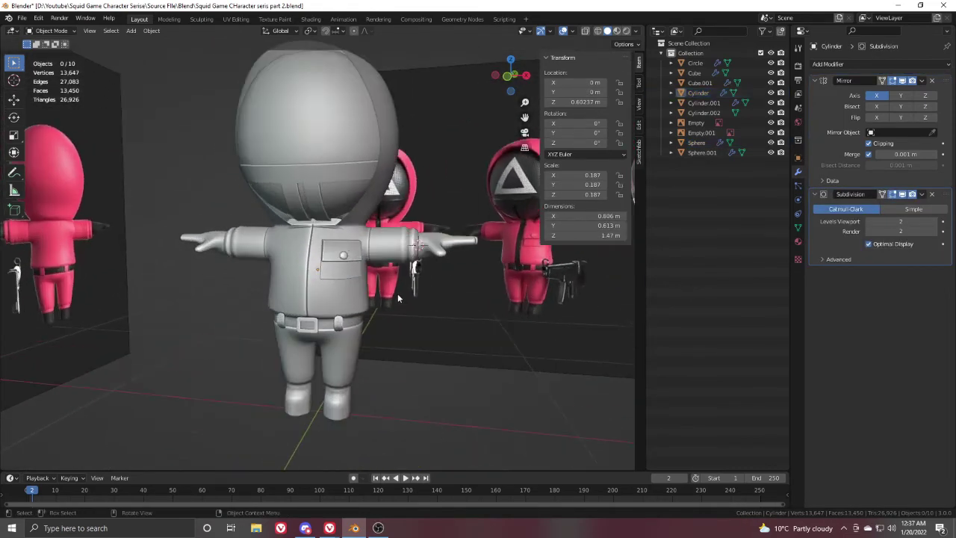
Step: Add a Solidify modifier to the hooded body below its Subdivision modifier
middle_drag(398, 293, 429, 287)
scroll(375, 258, up, 1)
middle_drag(375, 258, 374, 288)
click(387, 142)
middle_drag(387, 152, 388, 205)
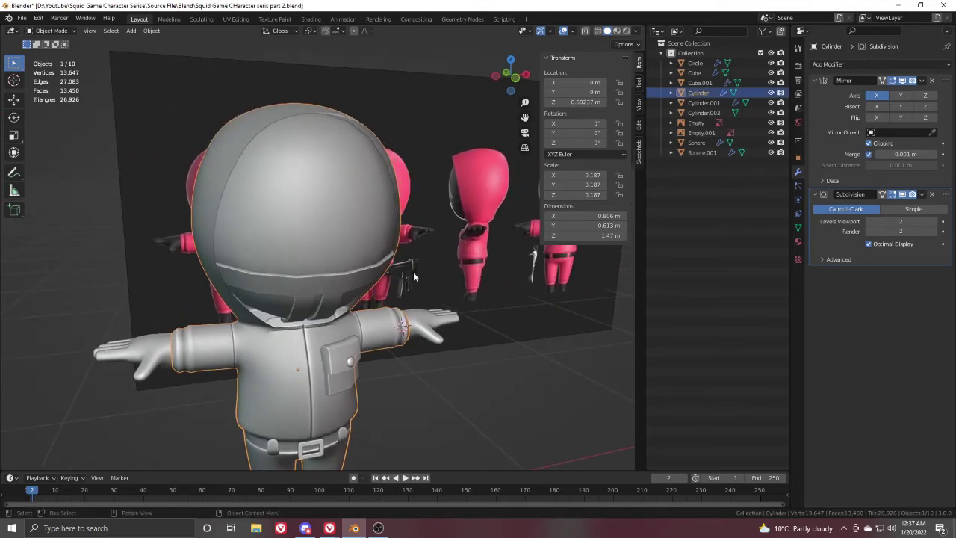
middle_drag(408, 314, 405, 274)
scroll(381, 329, up, 1)
click(865, 65)
click(758, 234)
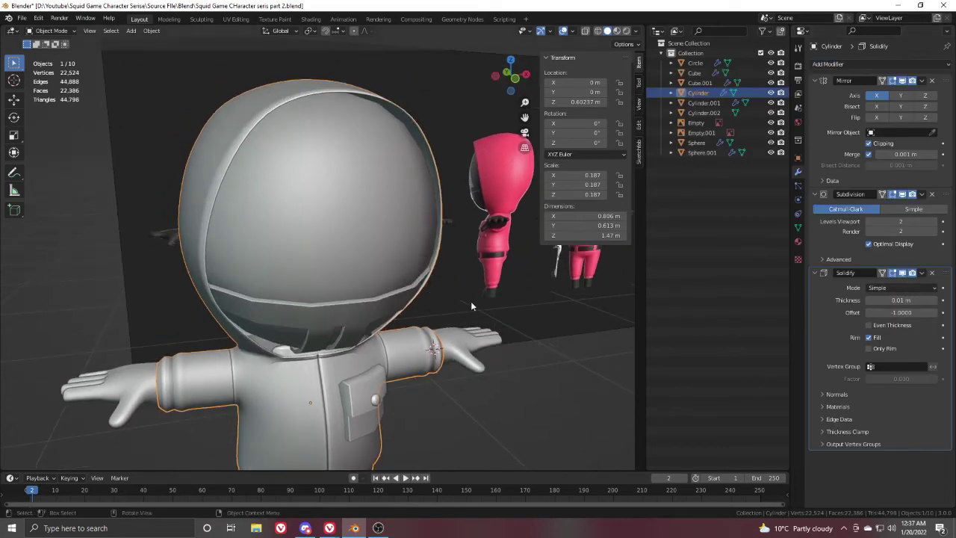
Step: Apply the body's rotation and scale
key(ctrl+a)
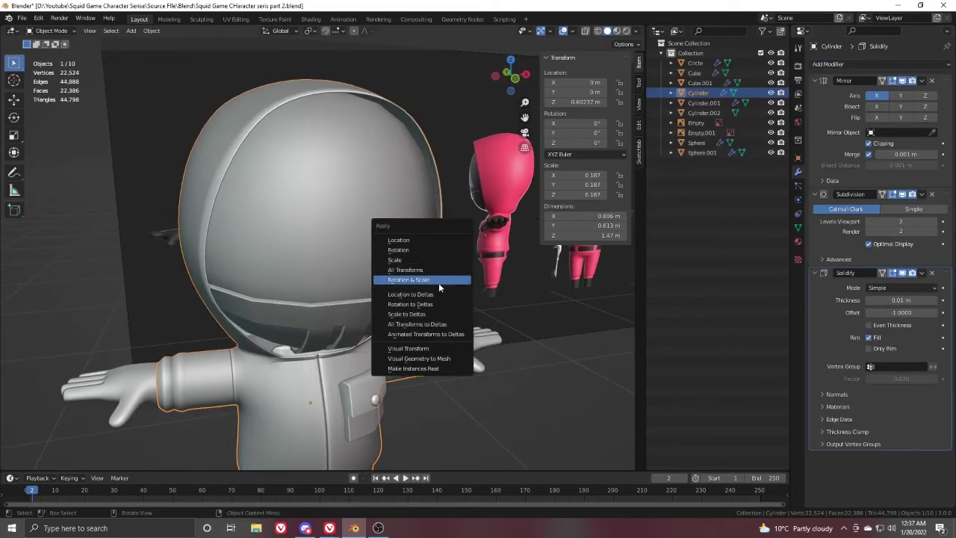
click(438, 281)
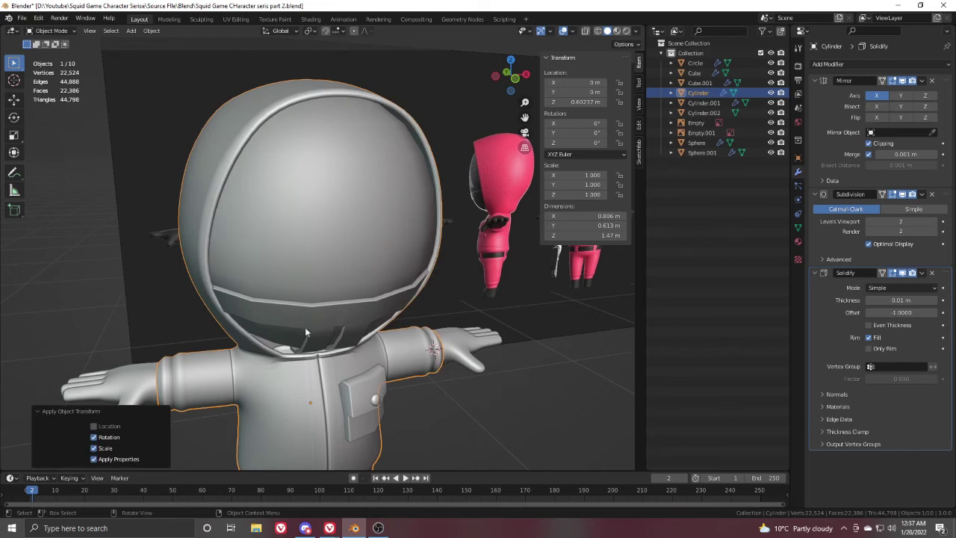
scroll(364, 296, up, 3)
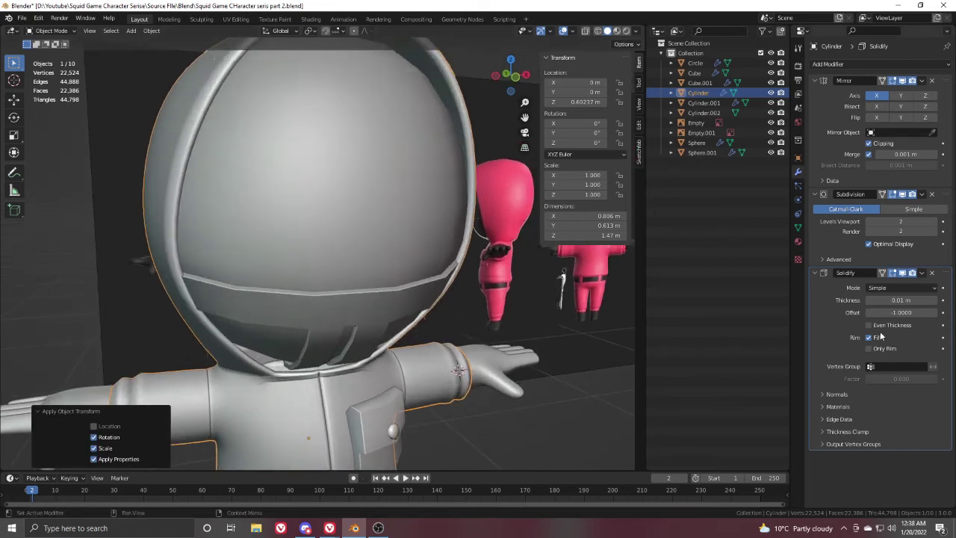
Step: Set the Auto Smooth angle of the body's normals to 86.4°
click(798, 227)
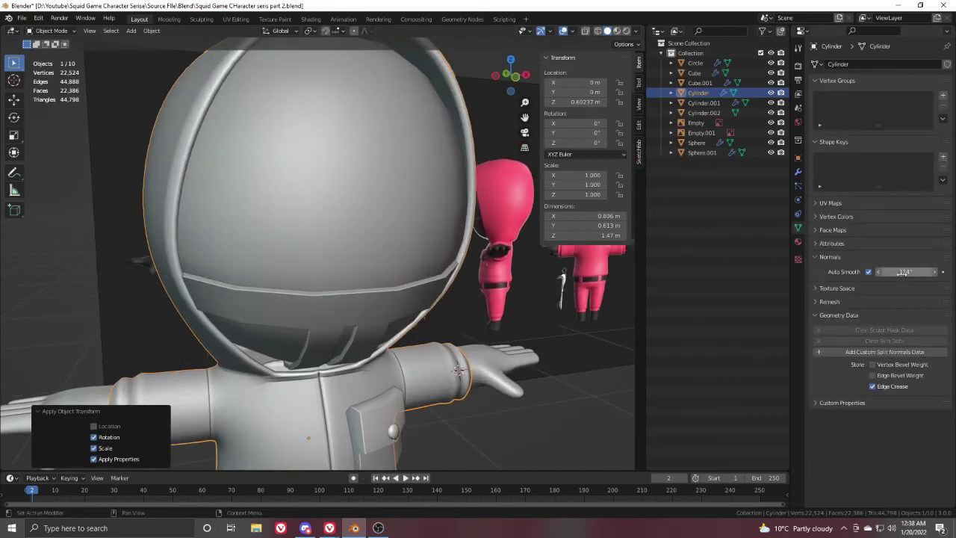
mouse_move(904, 272)
mouse_down()
mouse_move(875, 271)
mouse_move(906, 272)
mouse_up()
scroll(169, 207, down, 5)
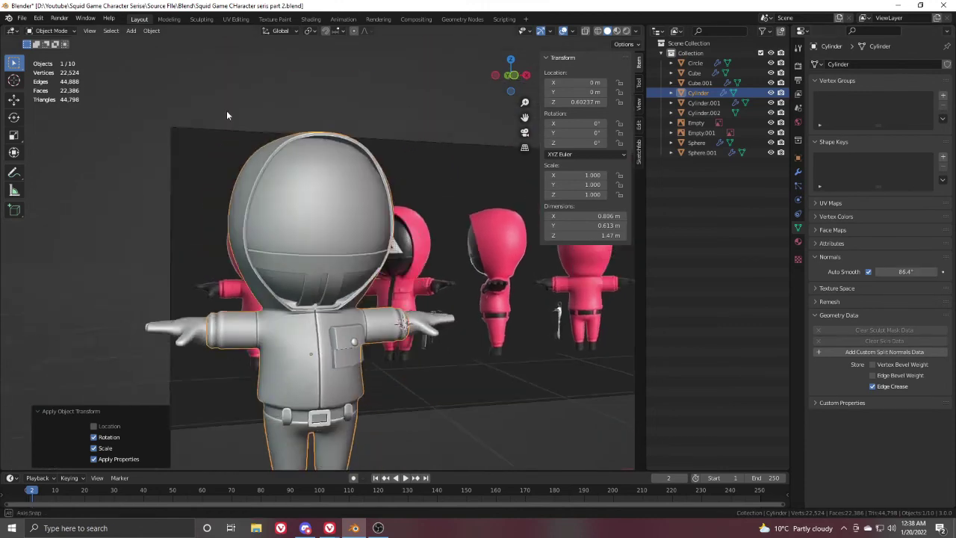
shift+middle_drag(318, 116, 337, 176)
scroll(337, 180, up, 2)
scroll(350, 194, up, 1)
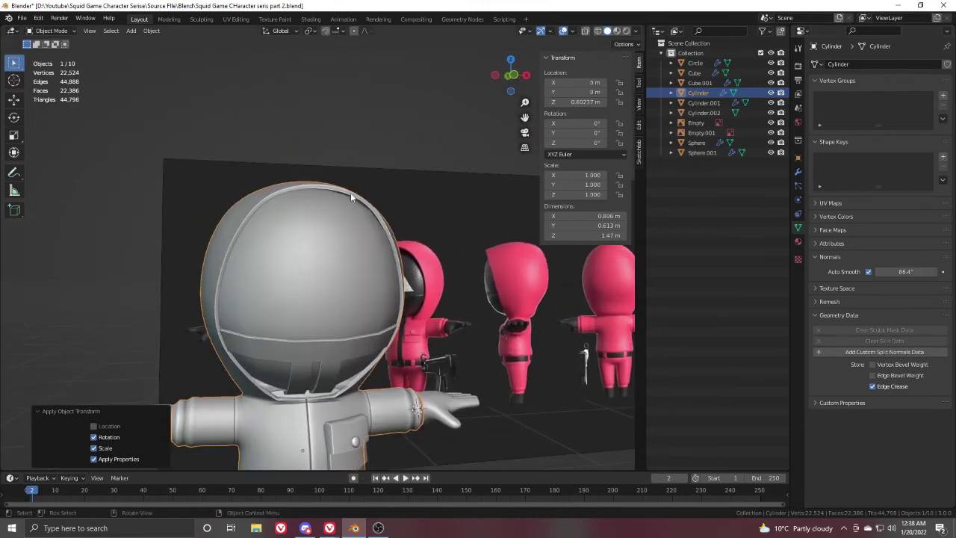
Step: Set the body's Solidify thickness to 0.02 m and deselect the body to check the hood's rim
click(798, 171)
click(935, 300)
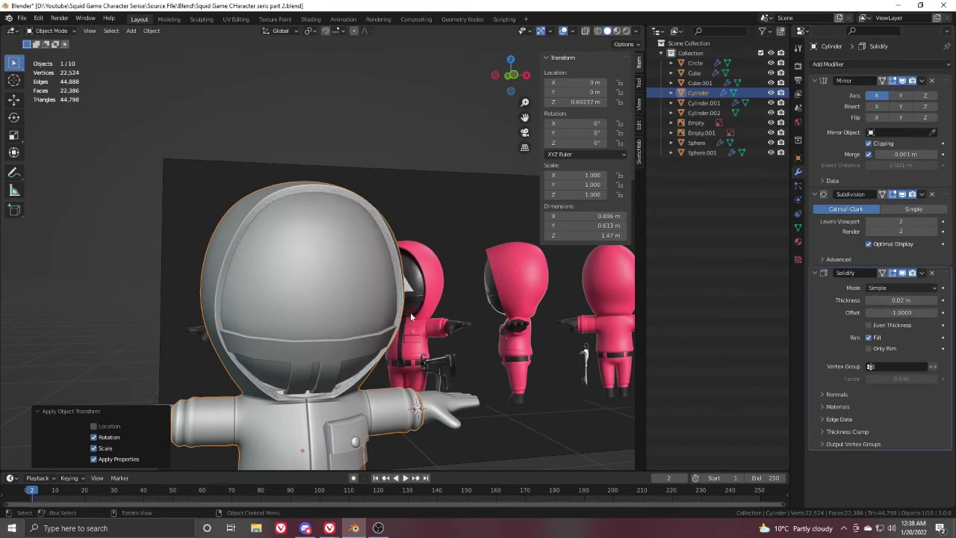
scroll(354, 438, down, 4)
middle_drag(374, 321, 381, 302)
click(381, 159)
middle_drag(381, 163, 374, 249)
scroll(331, 210, up, 5)
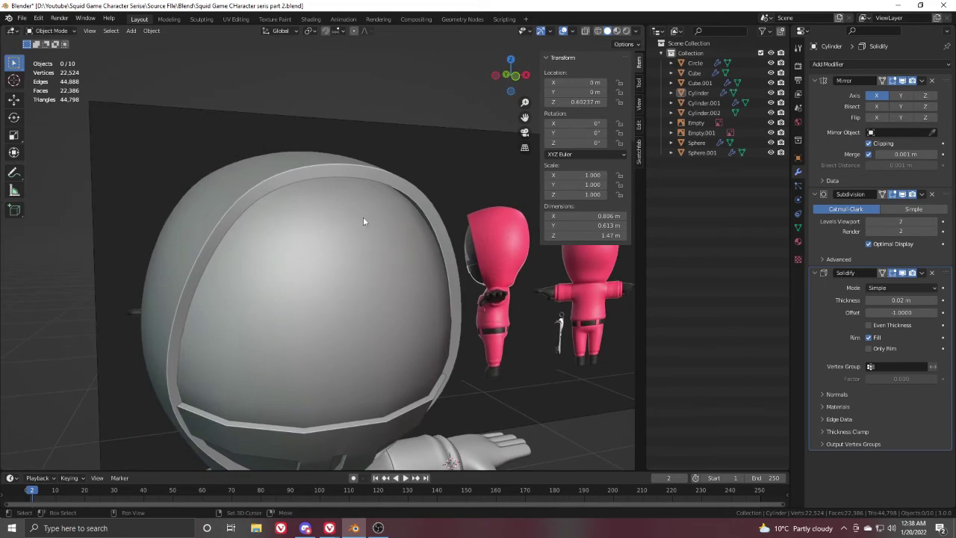
Step: Restrict the body's Solidify modifier to Only Rim and check the inside of the hood opening
click(387, 208)
scroll(392, 209, up, 2)
middle_drag(473, 223, 485, 213)
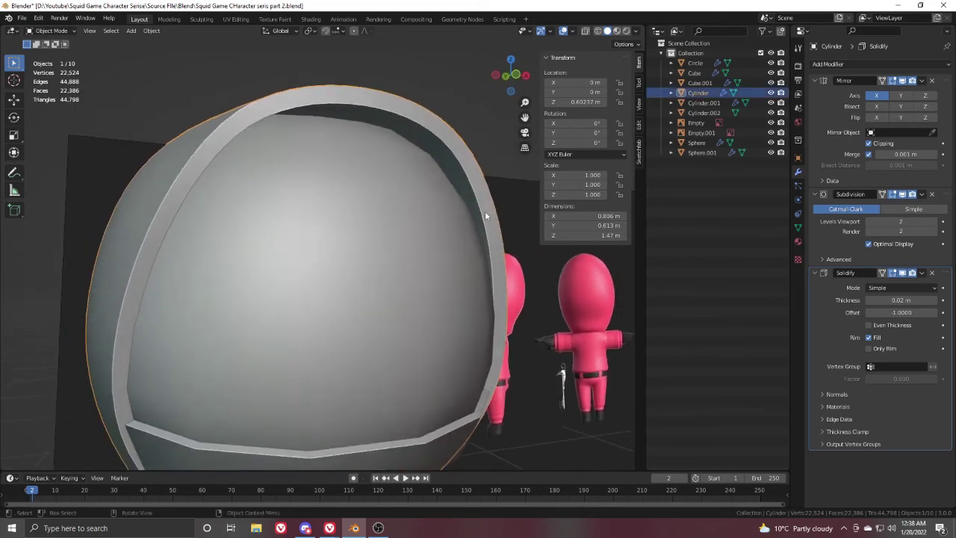
click(876, 349)
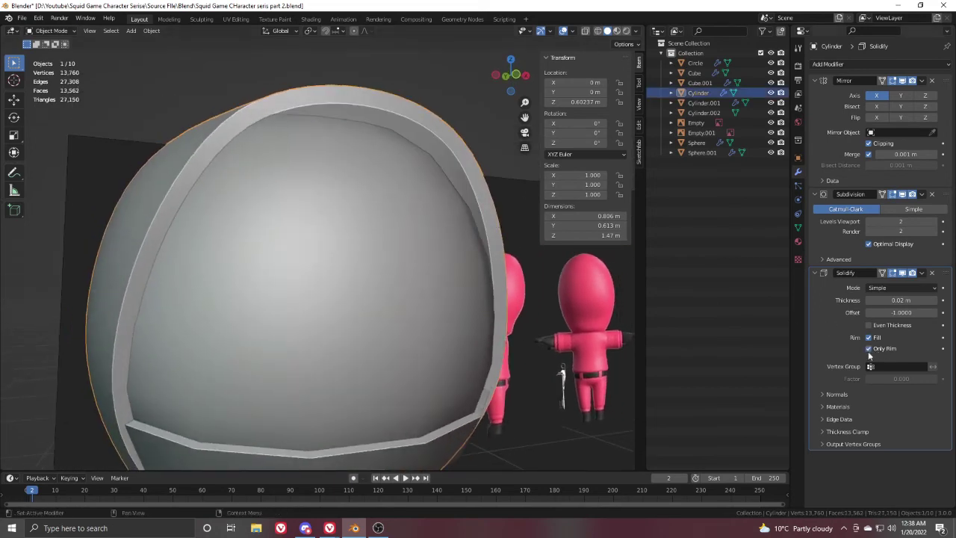
scroll(404, 260, down, 2)
middle_drag(403, 263, 386, 243)
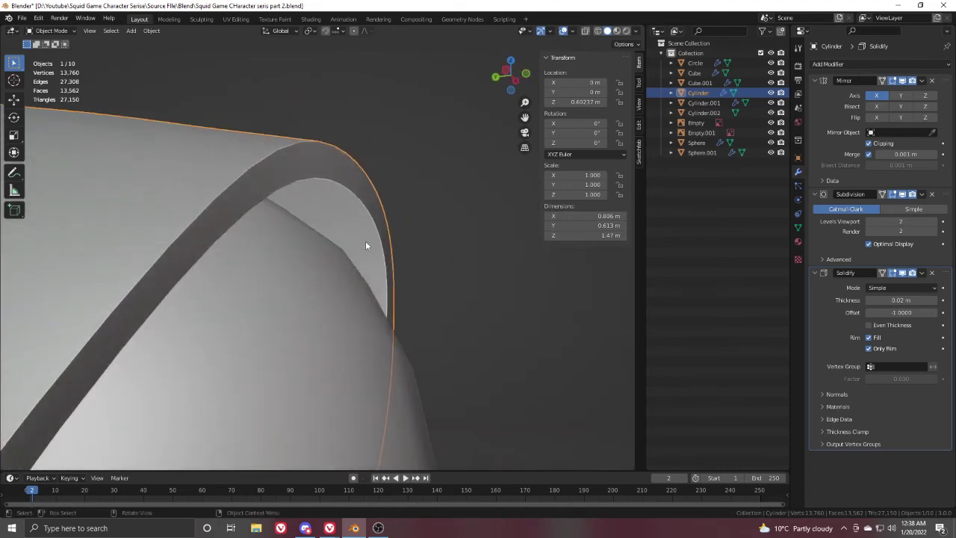
scroll(366, 245, down, 5)
mouse_move(328, 269)
middle_down()
mouse_move(259, 201)
mouse_move(321, 257)
middle_up()
scroll(322, 257, up, 2)
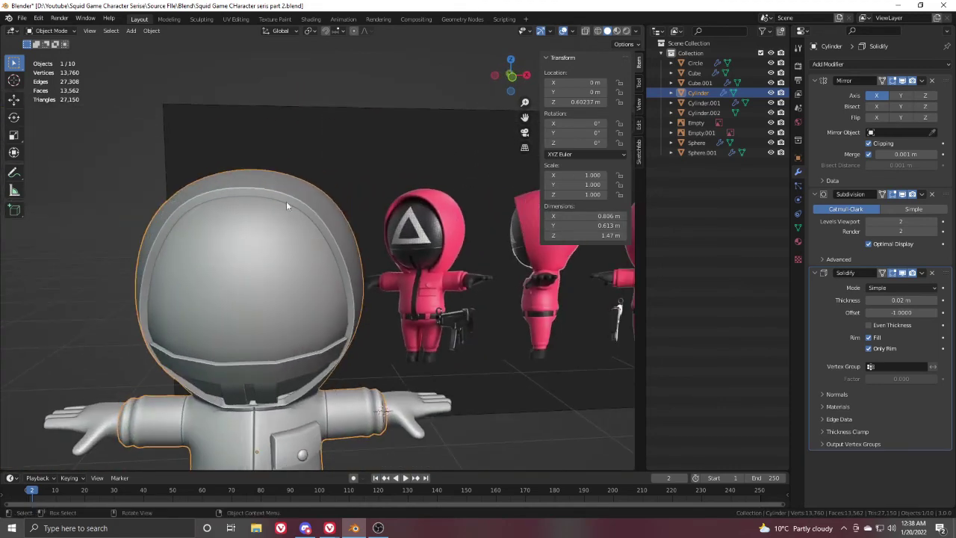
Step: Deselect the body and hide the viewport overlays so only the character model is displayed
scroll(298, 254, down, 5)
shift+middle_drag(312, 294, 329, 260)
scroll(373, 359, up, 3)
click(416, 345)
scroll(419, 355, down, 3)
mouse_move(420, 358)
middle_down()
mouse_move(425, 365)
mouse_move(418, 357)
middle_up()
click(571, 32)
click(568, 32)
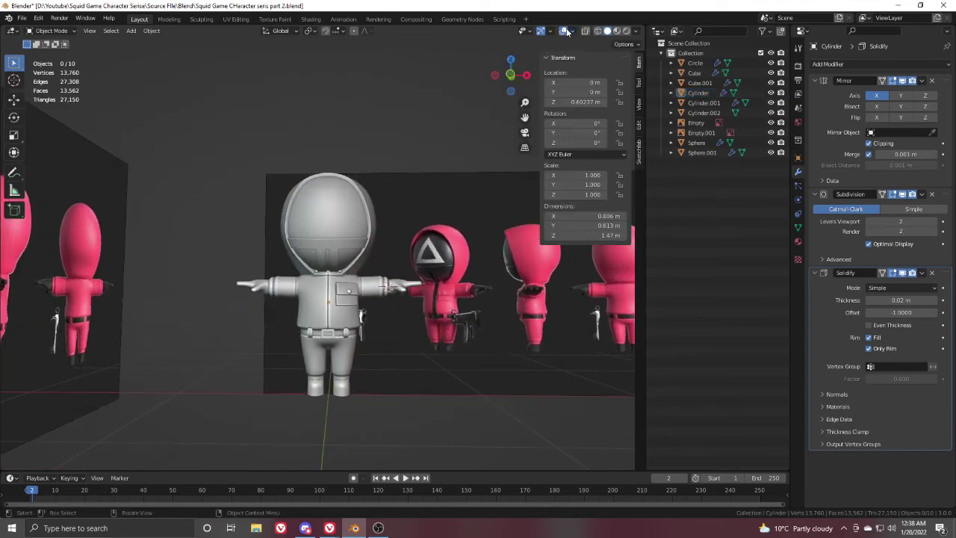
click(565, 32)
Step: View the whole character without overlays, ending in the front view
scroll(389, 299, up, 2)
mouse_move(382, 299)
middle_down()
mouse_move(407, 307)
mouse_move(398, 306)
middle_up()
shift+middle_drag(398, 306, 405, 274)
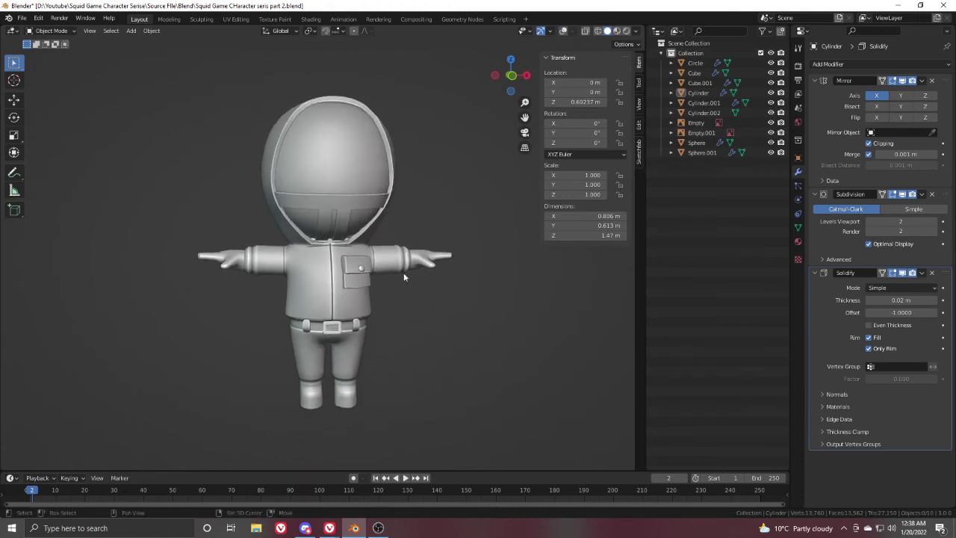
scroll(399, 275, up, 2)
key(KP_1)
scroll(396, 318, down, 2)
shift+middle_drag(388, 314, 378, 306)
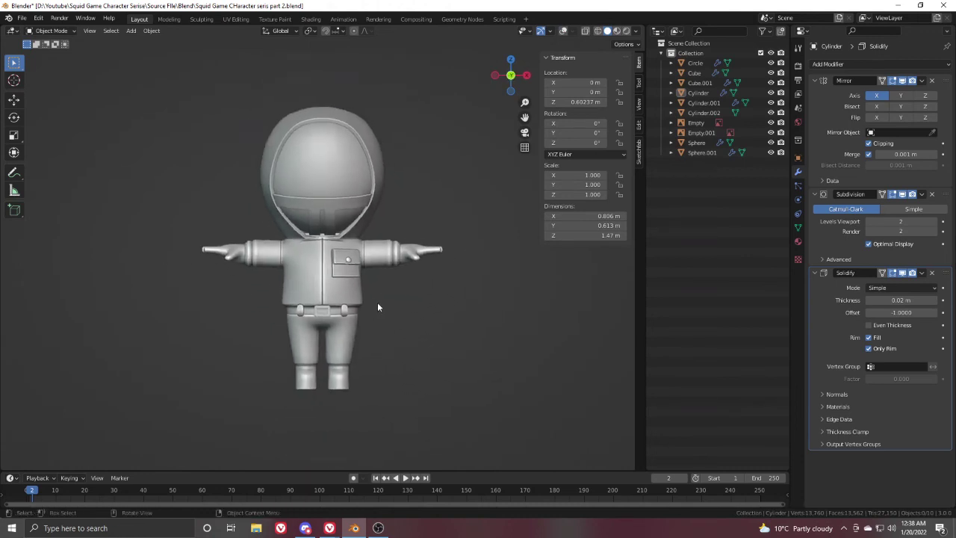
scroll(399, 287, up, 2)
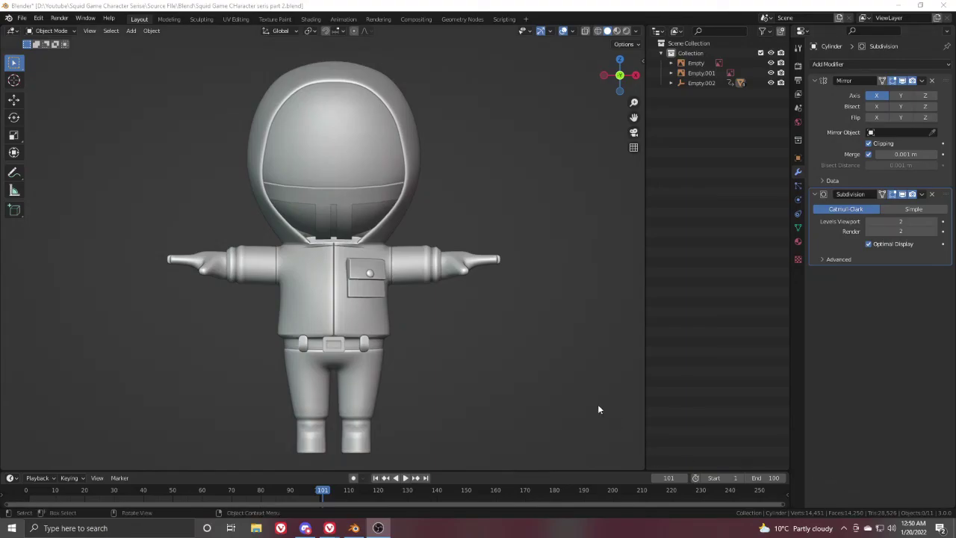
Step: Play the animation of the finished character in the front view
key(space)
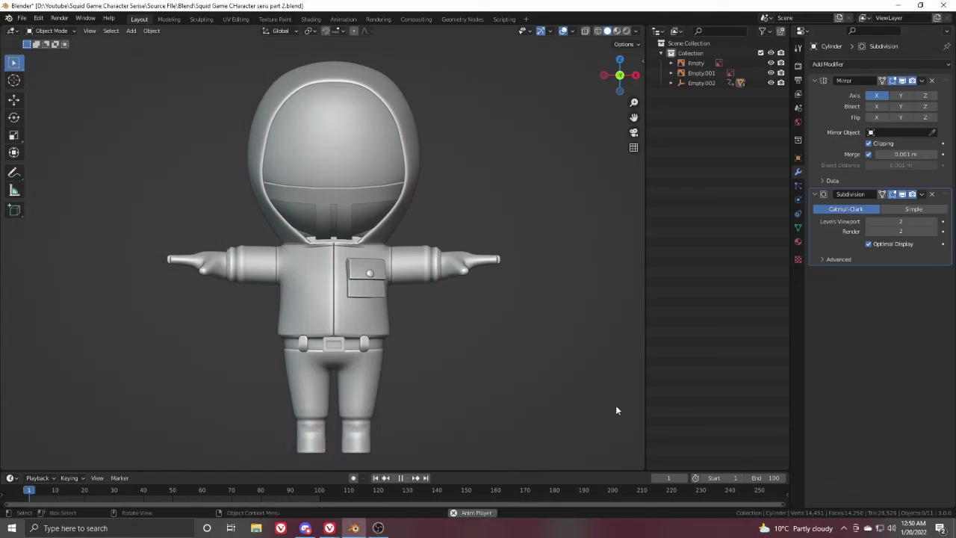